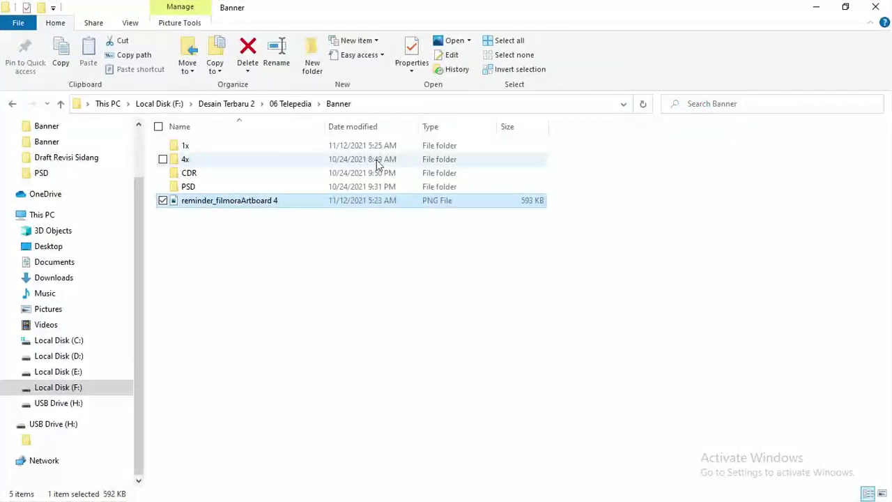
Look through the contents of the CDR folder and the PSD folder inside the Banner directory
{"action": "double_click", "coordinate": [201, 174]}
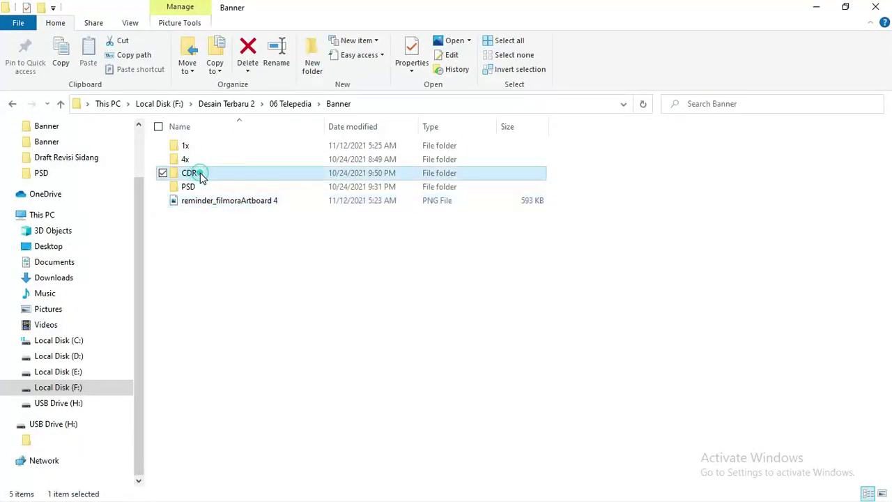
{"action": "left_click", "coordinate": [196, 187]}
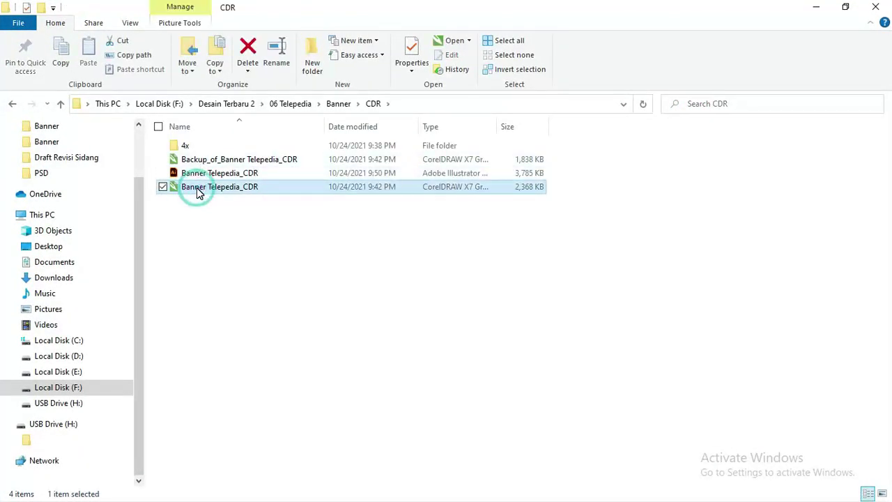
{"action": "key", "text": "alt+Left"}
{"action": "double_click", "coordinate": [197, 189]}
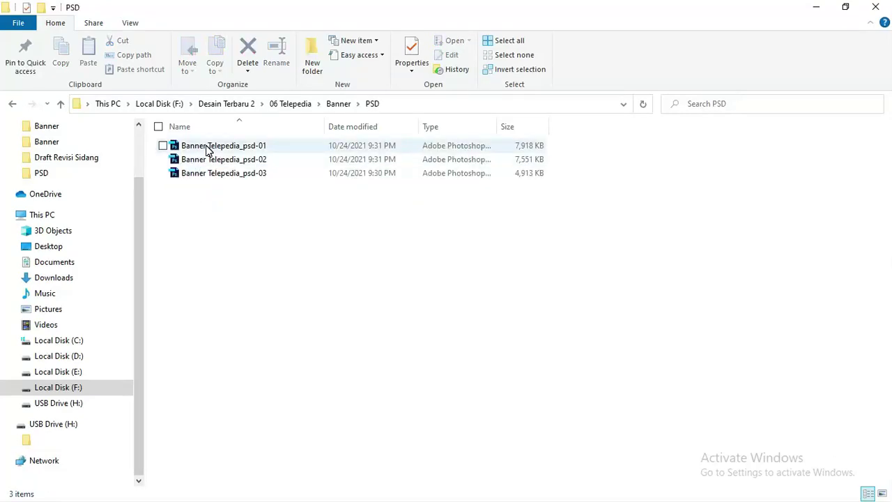
{"action": "left_click", "coordinate": [212, 206]}
Switch to Photoshop and view the open banner documents psd-02, psd-01 and psd-03 in turn
{"action": "key", "text": "alt+Tab"}
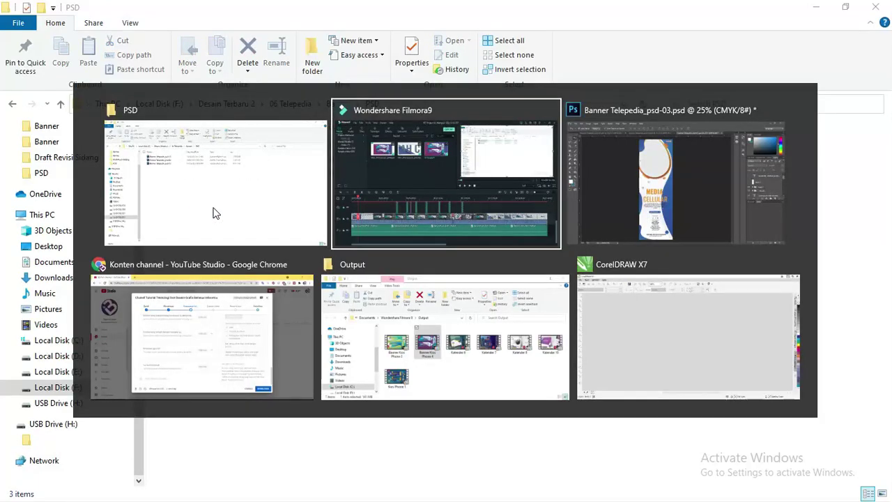
{"action": "key", "text": "alt+Tab"}
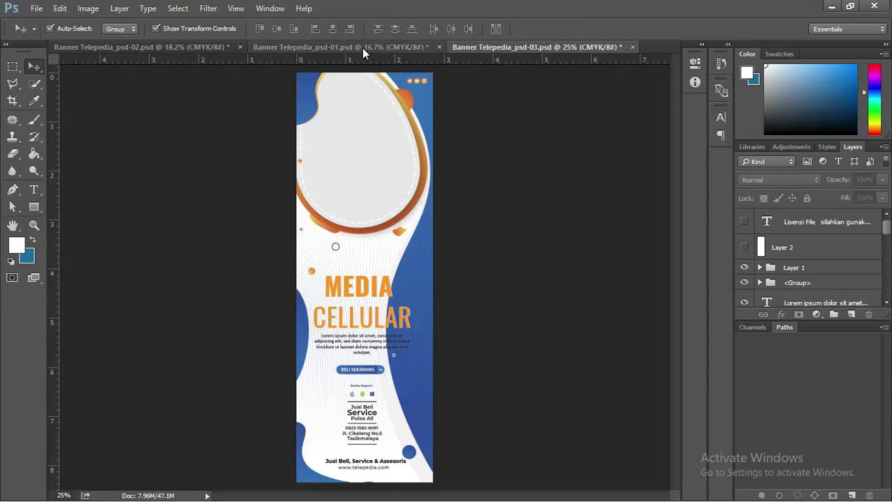
{"action": "left_click", "coordinate": [178, 46]}
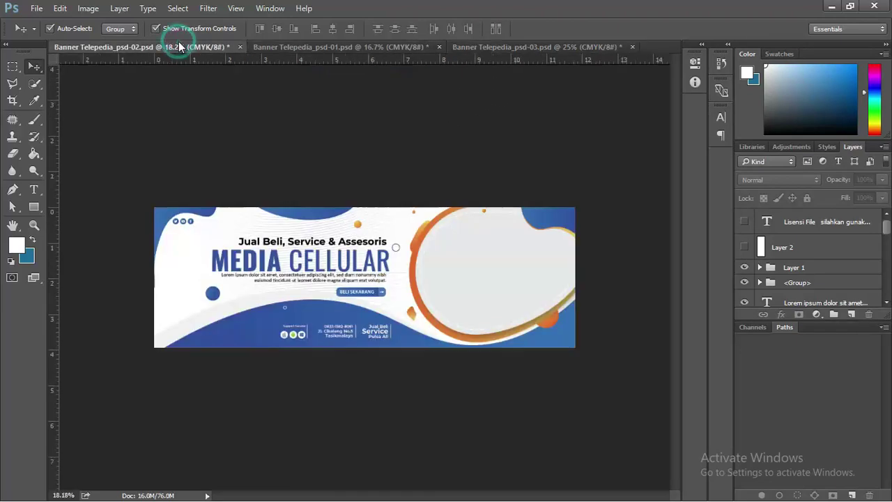
{"action": "left_click", "coordinate": [332, 47]}
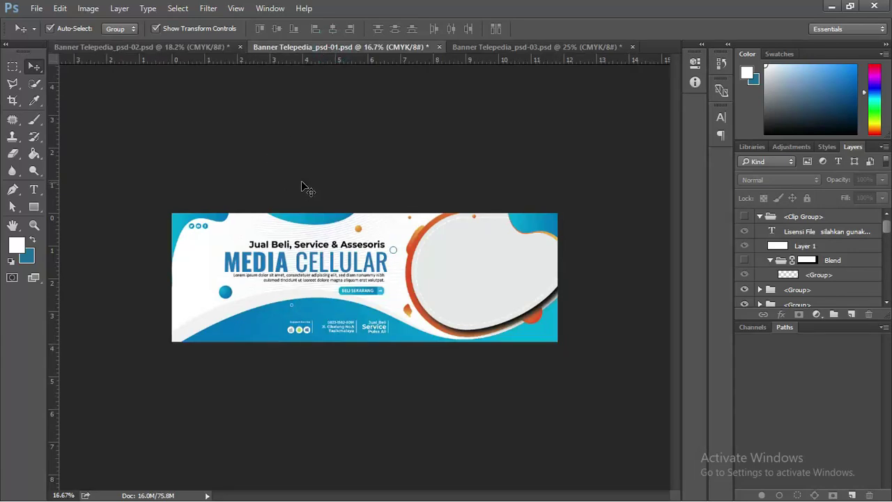
{"action": "left_click", "coordinate": [170, 49]}
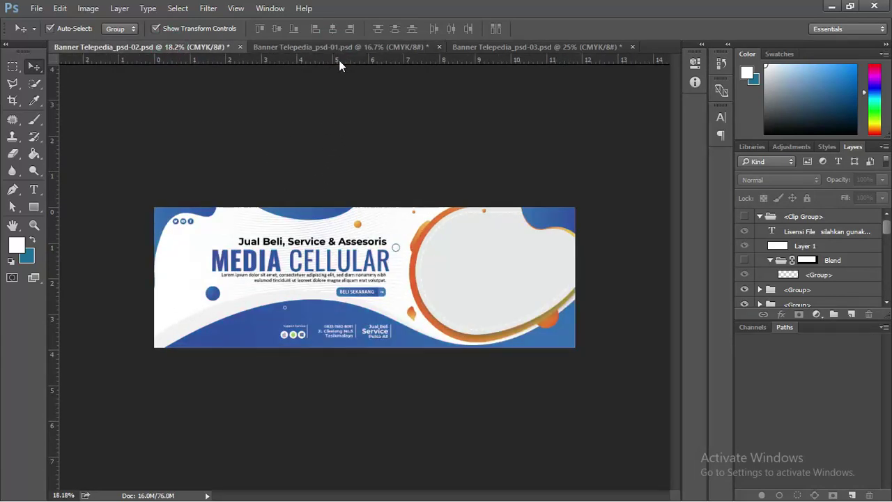
{"action": "left_click", "coordinate": [483, 48]}
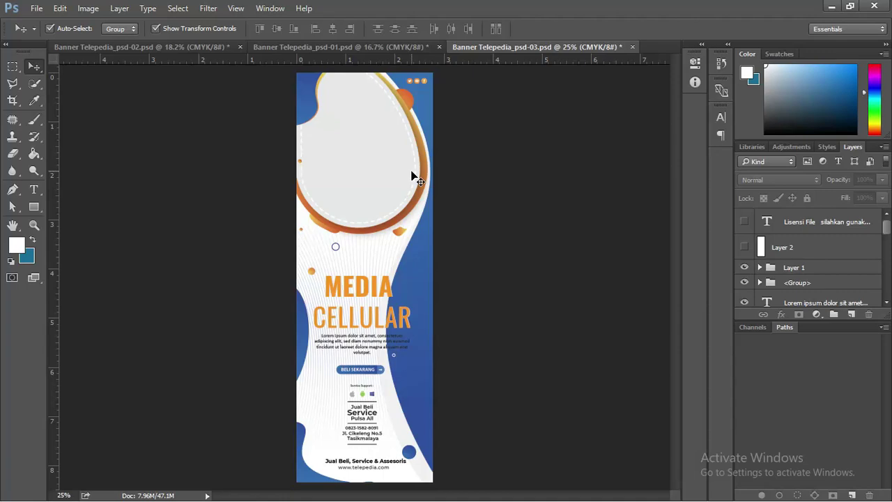
Close Banner Telepedia_psd-03.psd and Banner Telepedia_psd-02.psd without saving their changes
{"action": "left_click", "coordinate": [633, 48]}
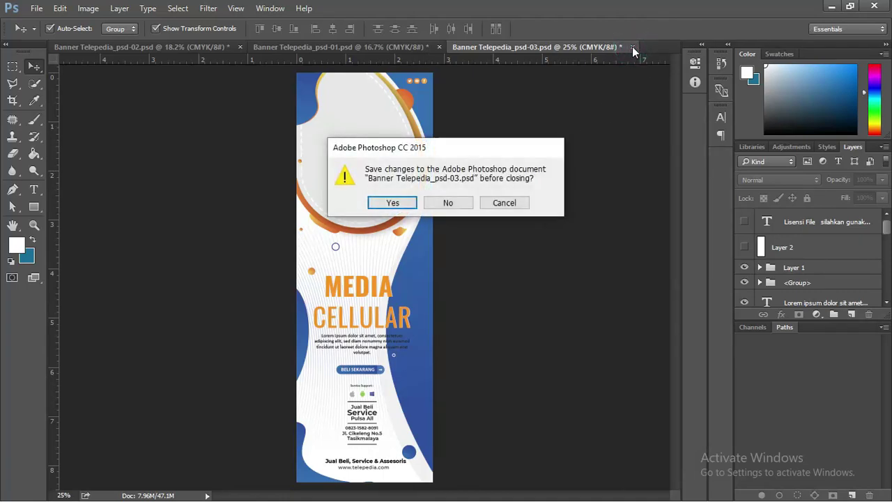
{"action": "left_click", "coordinate": [467, 203]}
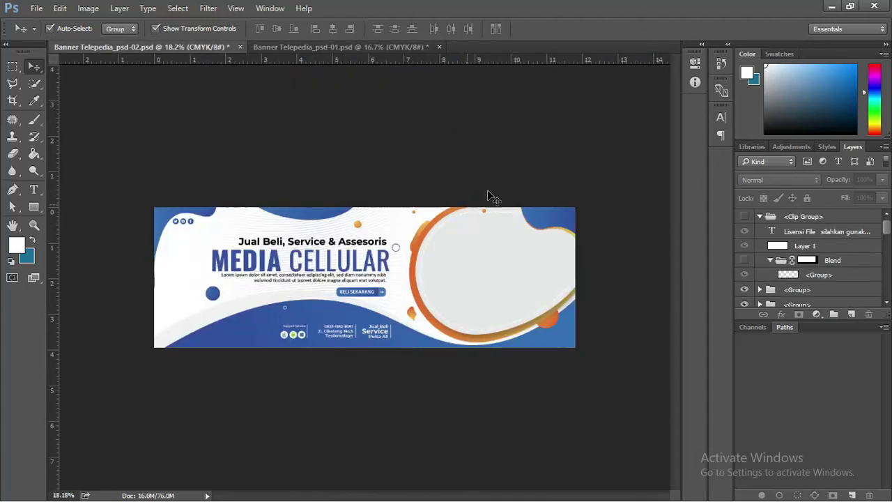
{"action": "left_click", "coordinate": [240, 46]}
{"action": "left_click", "coordinate": [446, 201]}
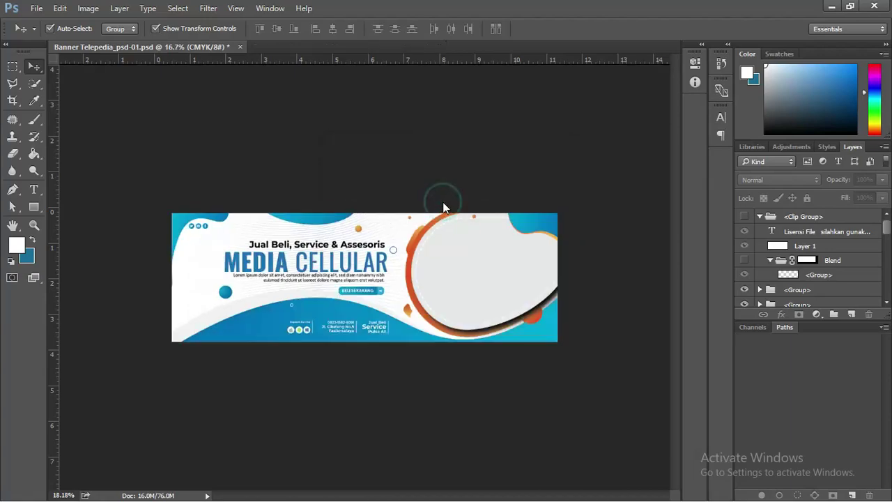
Examine the banner's headline, description text, BELI SEKARANG button and the contact and service details along its lower edge
{"action": "scroll", "coordinate": [377, 245], "scroll_direction": "up", "scroll_amount": 3}
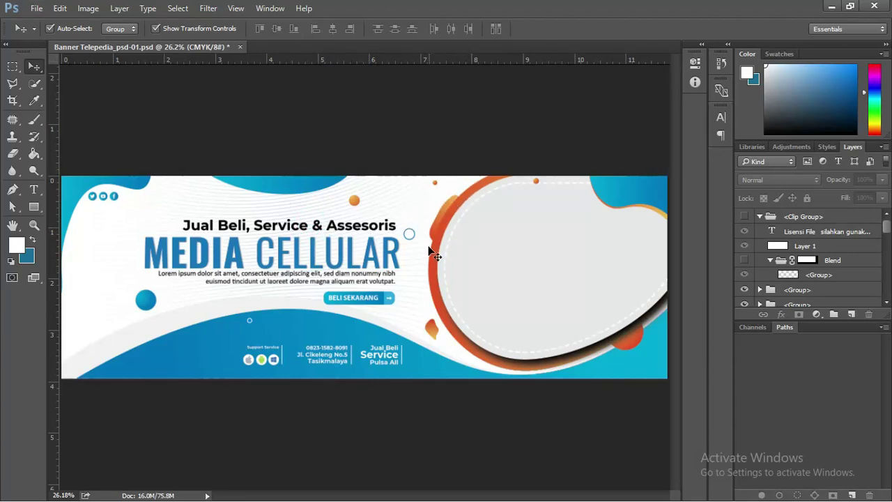
{"action": "scroll", "coordinate": [283, 260], "scroll_direction": "up", "scroll_amount": 3}
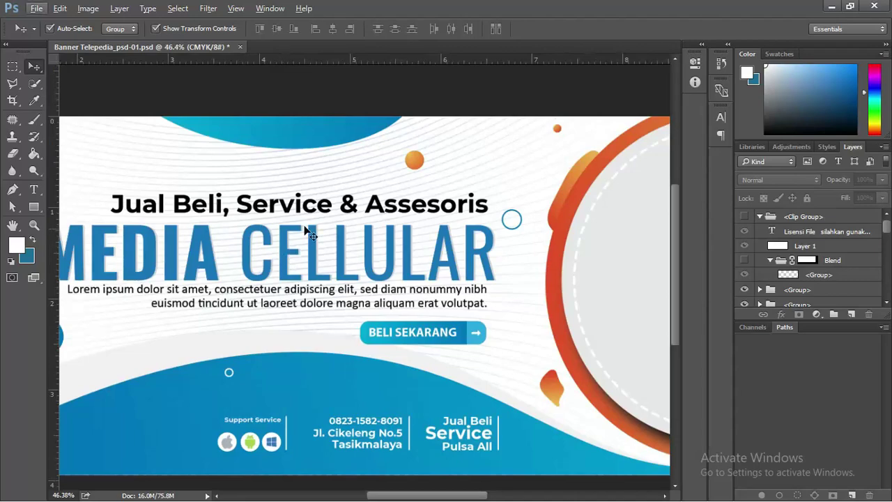
{"action": "scroll", "coordinate": [280, 245], "scroll_direction": "down", "scroll_amount": 1}
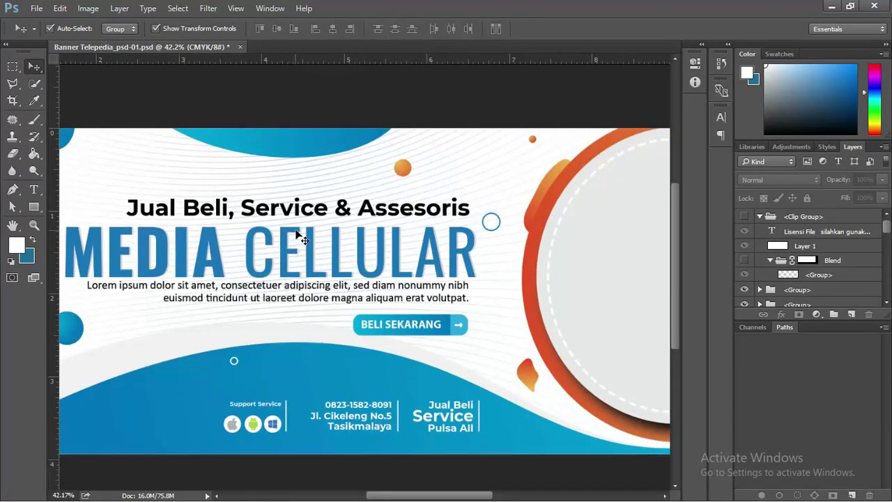
{"action": "scroll", "coordinate": [310, 217], "scroll_direction": "down", "scroll_amount": 1}
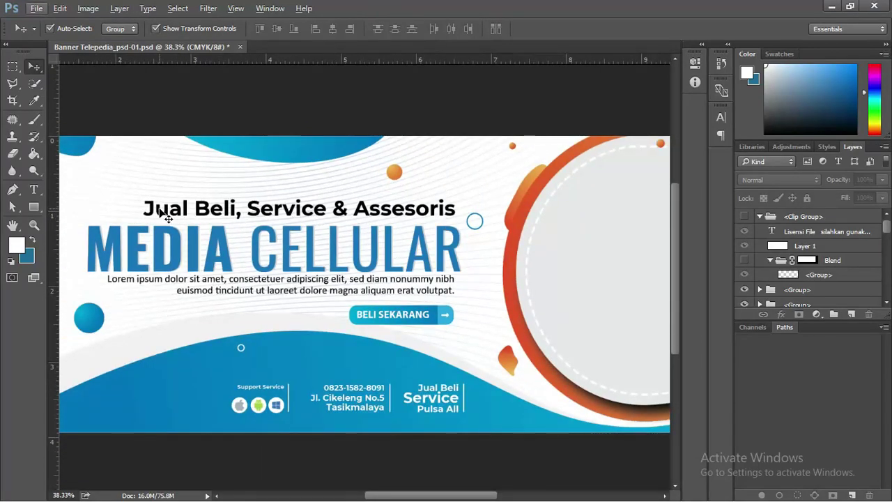
{"action": "left_click", "coordinate": [353, 283]}
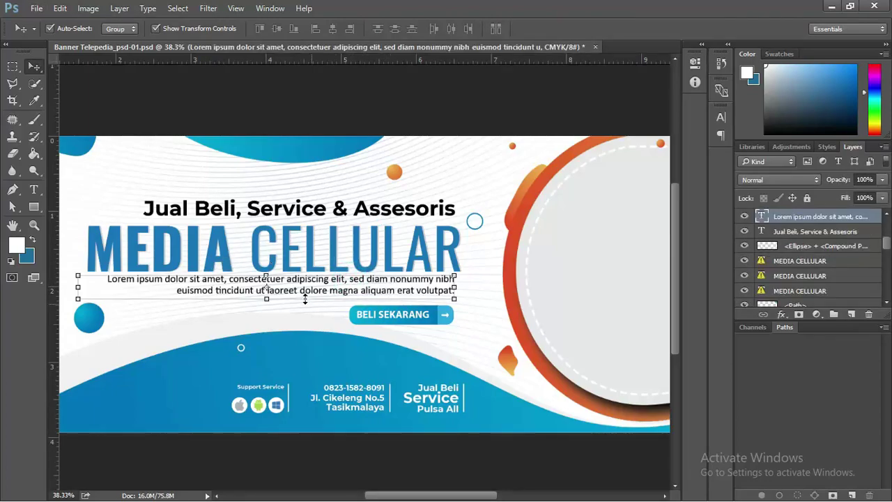
{"action": "scroll", "coordinate": [303, 274], "scroll_direction": "down", "scroll_amount": 1}
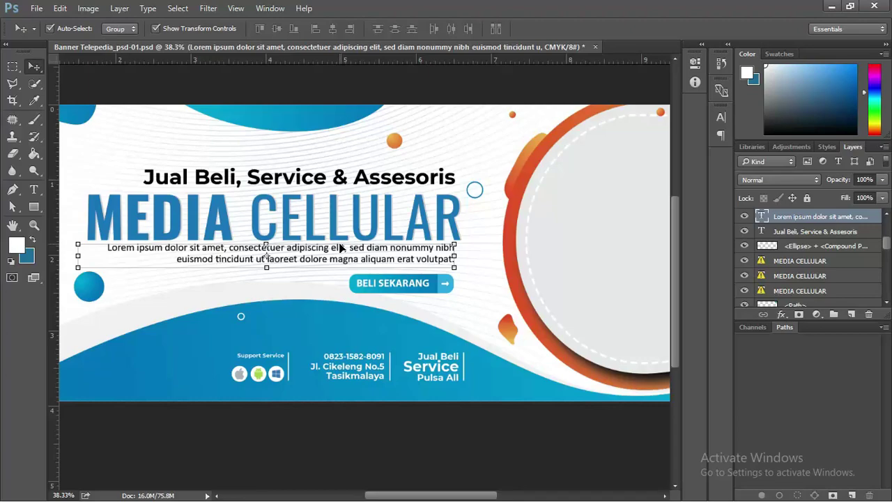
{"action": "scroll", "coordinate": [363, 251], "scroll_direction": "down", "scroll_amount": 1}
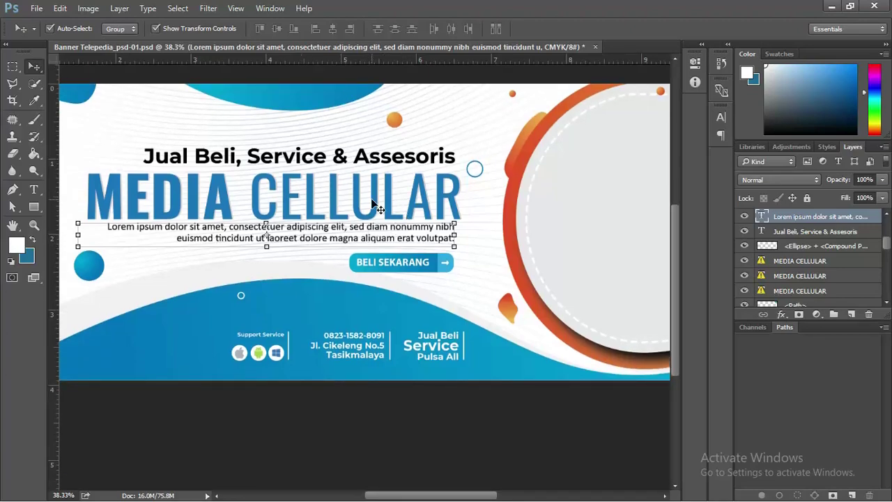
{"action": "scroll", "coordinate": [364, 204], "scroll_direction": "down", "scroll_amount": 2}
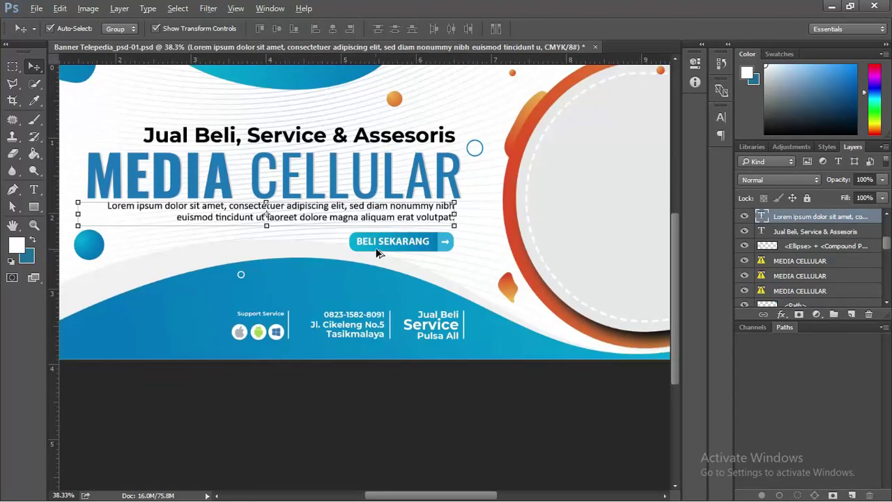
{"action": "scroll", "coordinate": [377, 252], "scroll_direction": "up", "scroll_amount": 2}
{"action": "scroll", "coordinate": [379, 251], "scroll_direction": "down", "scroll_amount": 3}
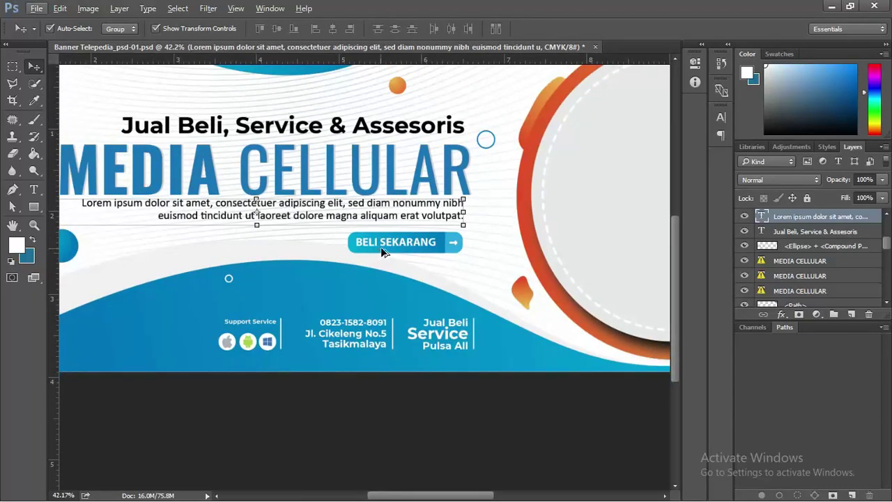
{"action": "scroll", "coordinate": [278, 310], "scroll_direction": "up", "scroll_amount": 2}
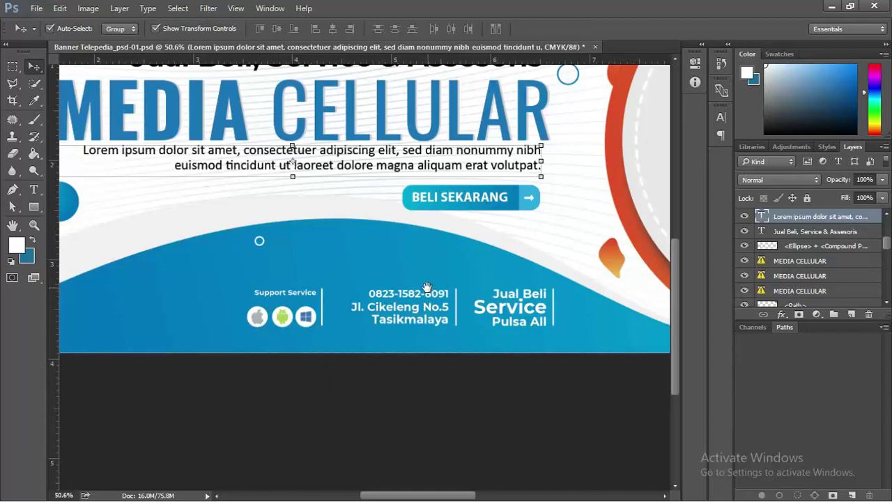
{"action": "left_click_drag", "start_coordinate": [428, 288], "coordinate": [404, 287]}
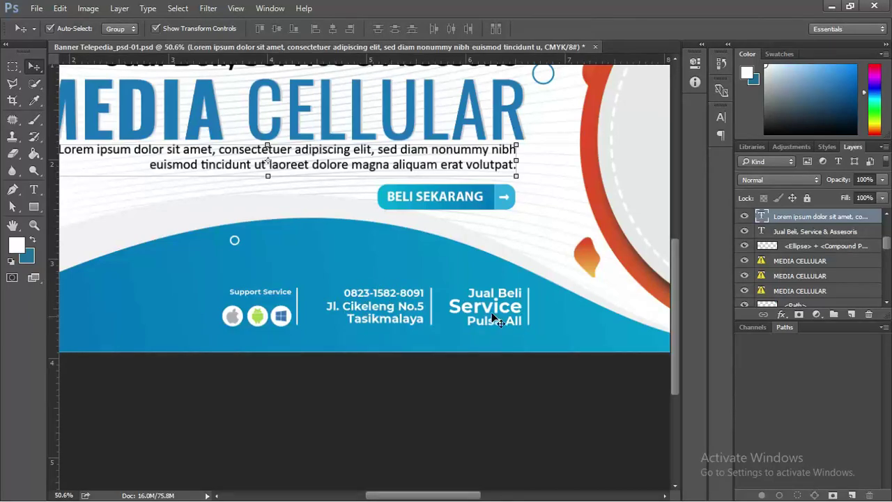
{"action": "scroll", "coordinate": [483, 297], "scroll_direction": "down", "scroll_amount": 4}
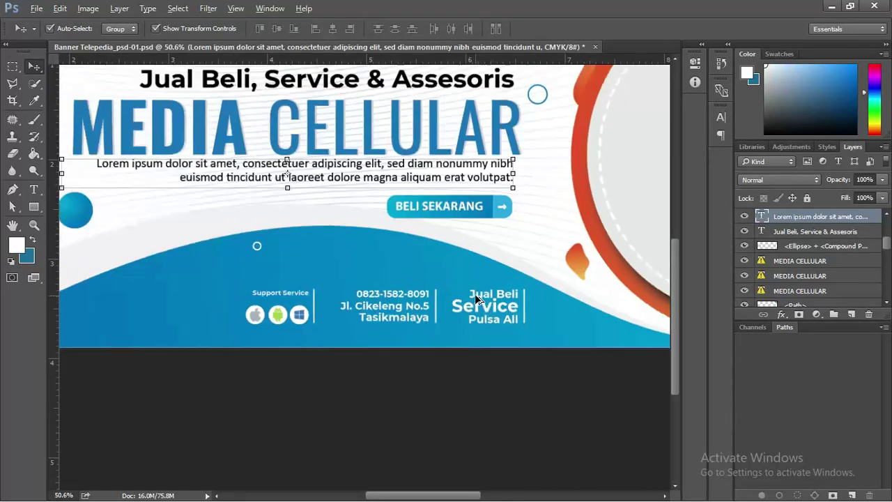
{"action": "scroll", "coordinate": [476, 298], "scroll_direction": "down", "scroll_amount": 2}
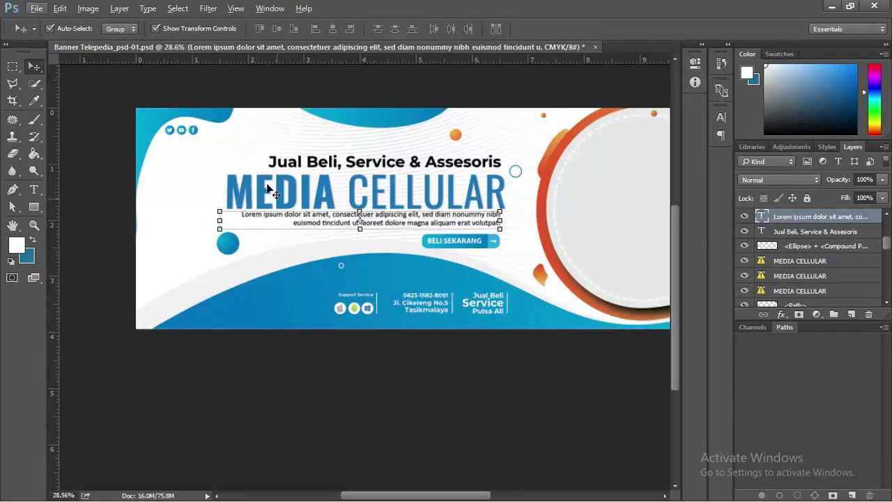
{"action": "scroll", "coordinate": [188, 136], "scroll_direction": "down", "scroll_amount": 1}
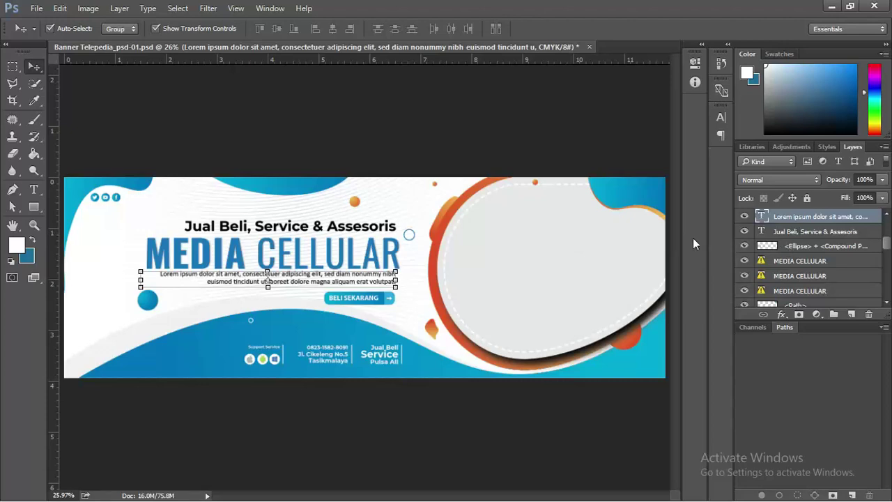
{"action": "left_click", "coordinate": [498, 140]}
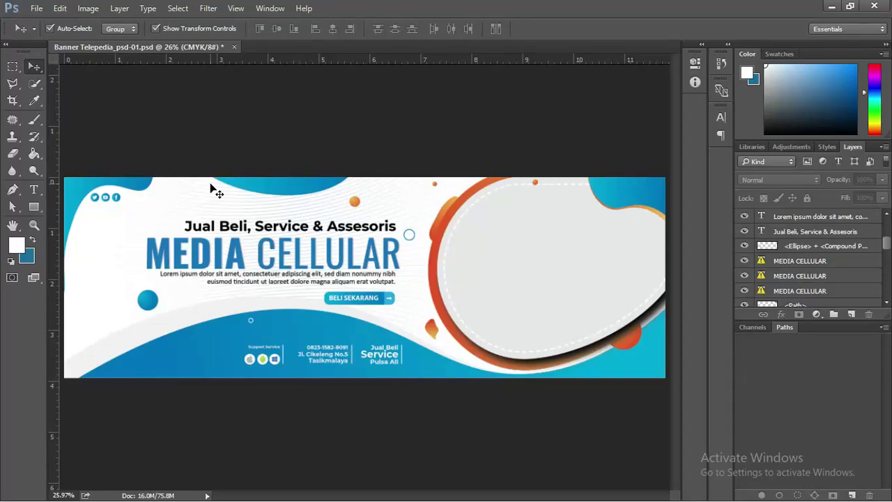
Check the hidden <Clip Group> with the file licence text, then delete the group together with its contents
{"action": "scroll", "coordinate": [782, 237], "scroll_direction": "up", "scroll_amount": 5}
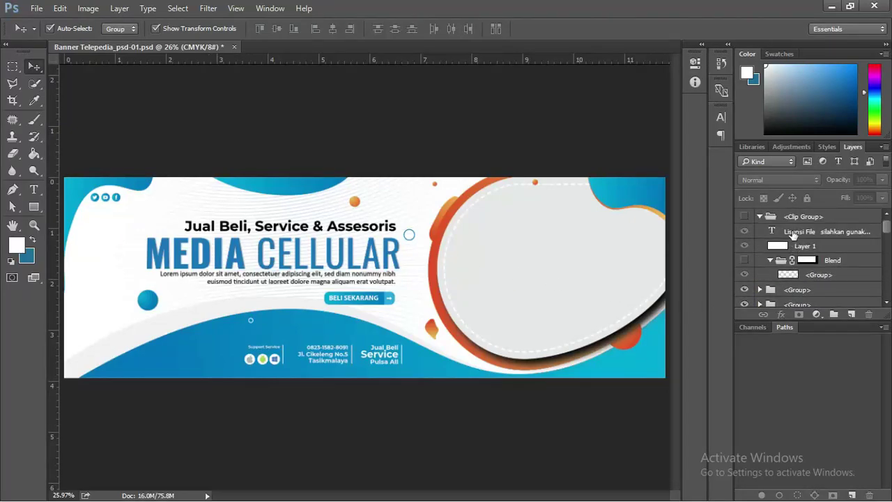
{"action": "left_click", "coordinate": [794, 217]}
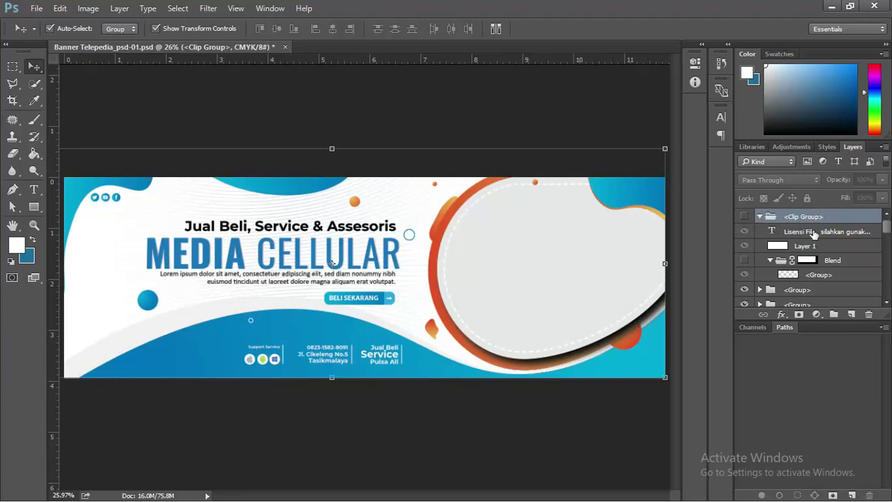
{"action": "left_click", "coordinate": [744, 217]}
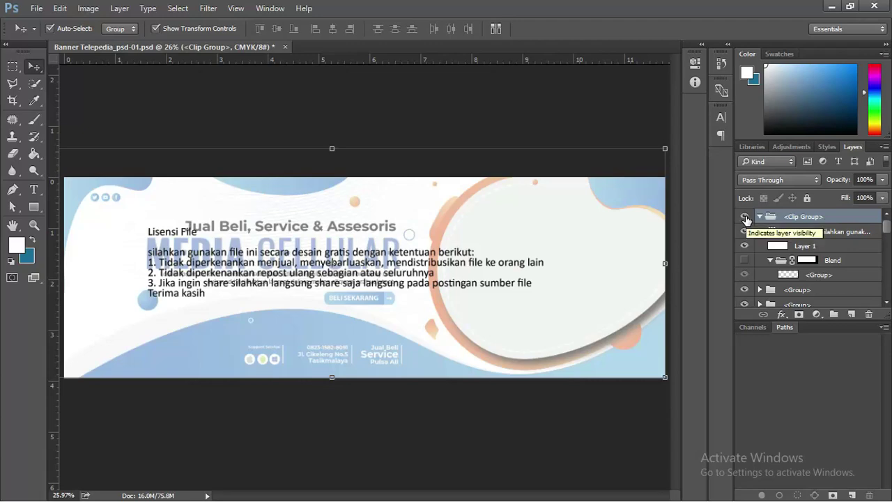
{"action": "left_click", "coordinate": [745, 217]}
{"action": "left_click", "coordinate": [868, 315]}
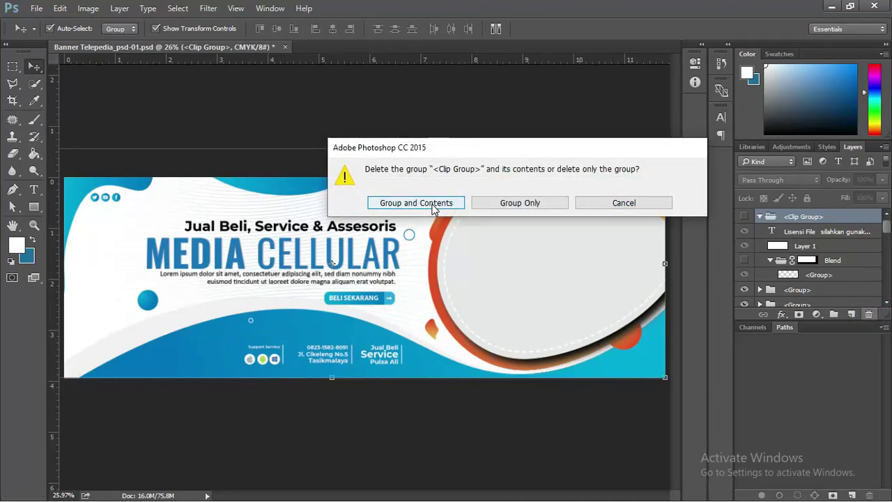
{"action": "left_click", "coordinate": [439, 204]}
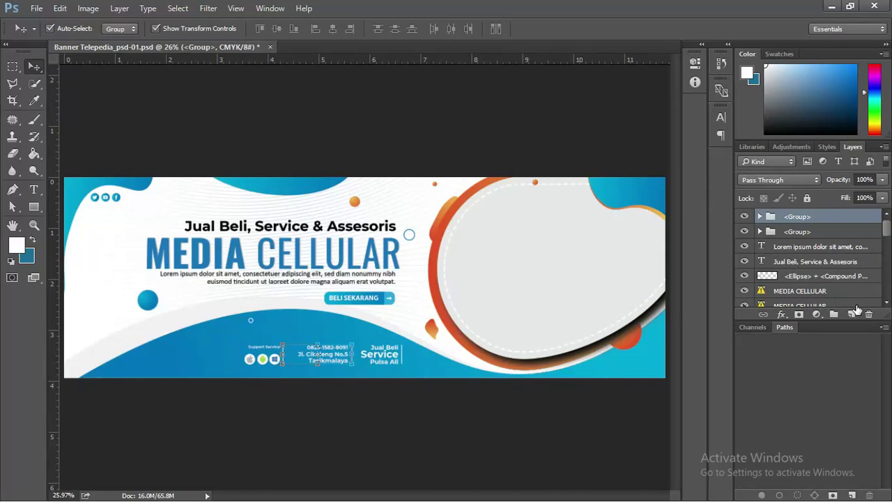
{"action": "left_click", "coordinate": [802, 247]}
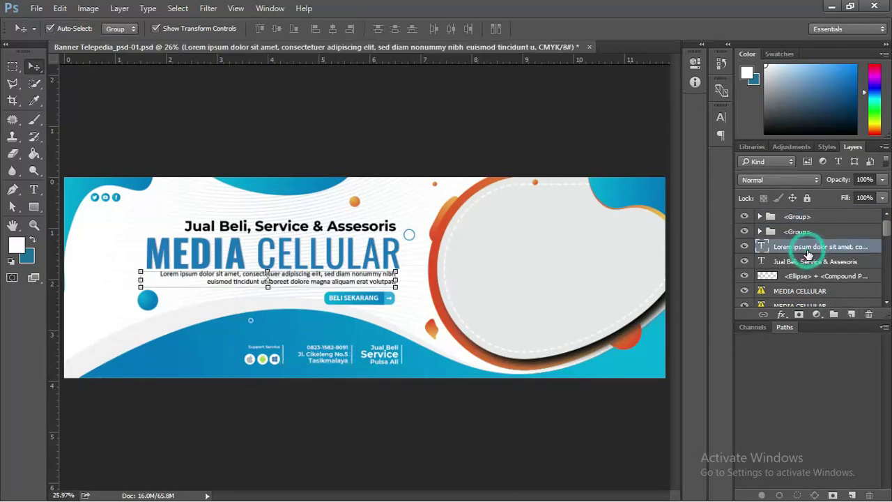
{"action": "left_click", "coordinate": [851, 316]}
{"action": "key", "text": "ctrl+z"}
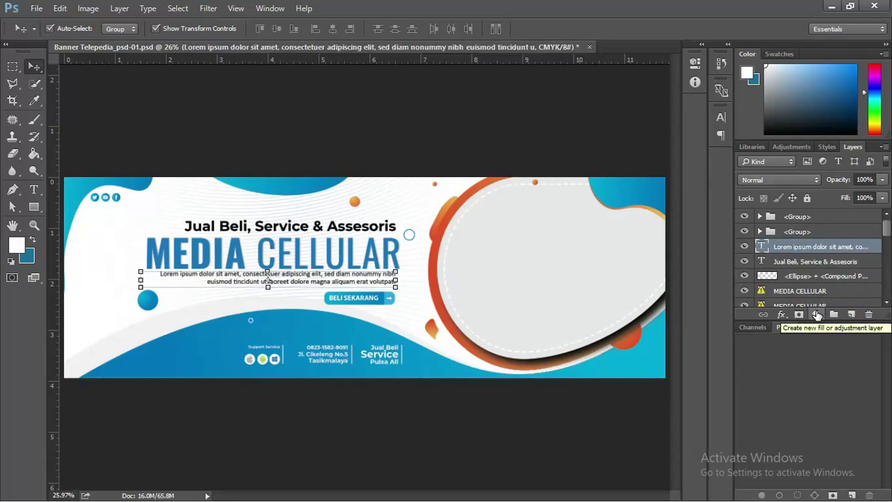
Add a Hue/Saturation adjustment layer above the Lorem ipsum text with Hue +13, and hide the adjustment layer
{"action": "left_click", "coordinate": [817, 315]}
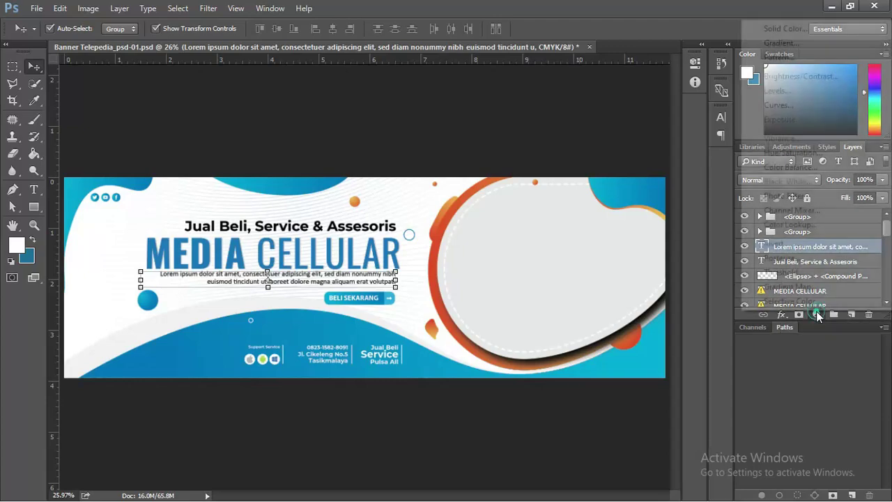
{"action": "left_click", "coordinate": [805, 154]}
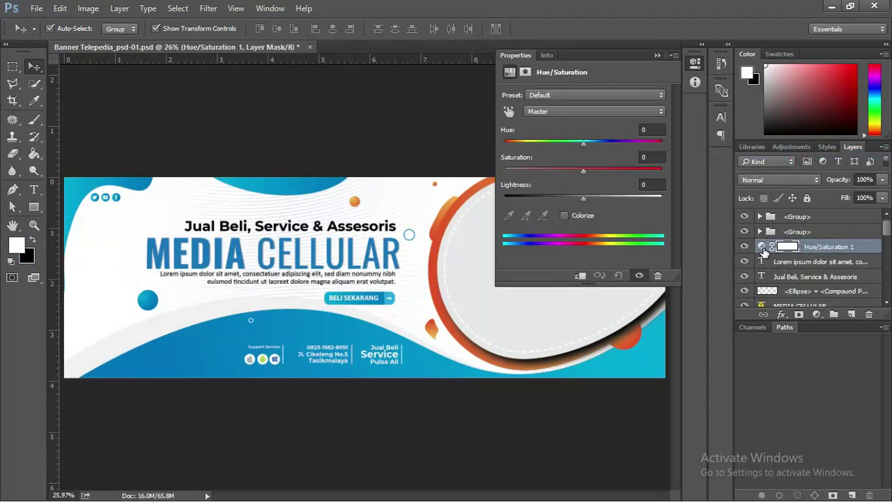
{"action": "mouse_move", "coordinate": [583, 143]}
{"action": "left_mouse_down"}
{"action": "mouse_move", "coordinate": [613, 143]}
{"action": "mouse_move", "coordinate": [566, 143]}
{"action": "mouse_move", "coordinate": [608, 146]}
{"action": "mouse_move", "coordinate": [572, 146]}
{"action": "mouse_move", "coordinate": [594, 147]}
{"action": "left_mouse_up"}
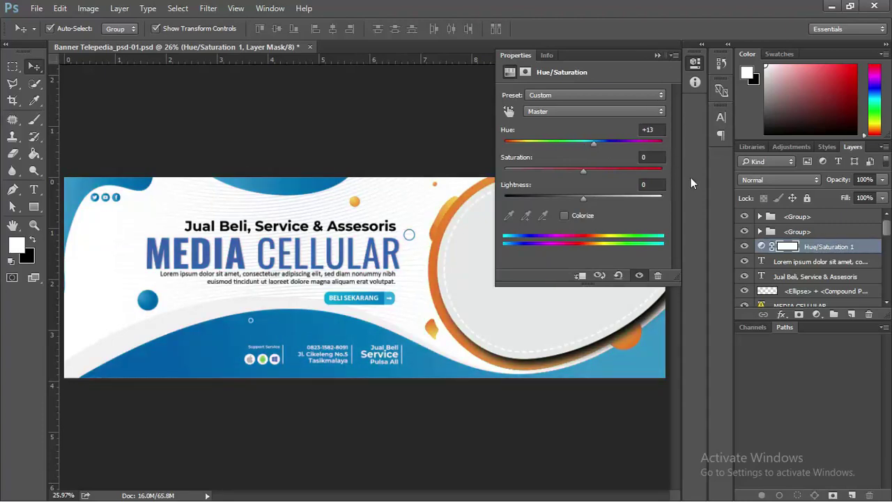
{"action": "left_click", "coordinate": [745, 246]}
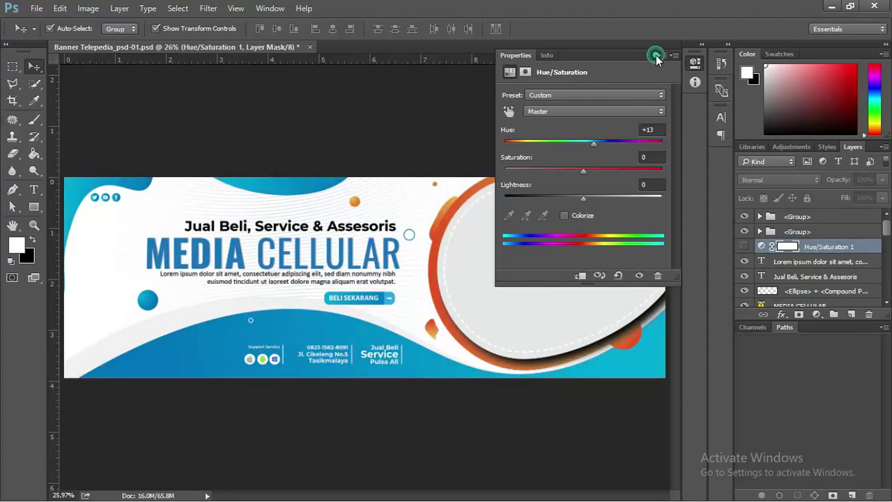
{"action": "left_click", "coordinate": [656, 55]}
Open the uppermost MEDIA CELLULAR headline layer for text editing, accepting substitution of the missing Oswald Bold font
{"action": "left_click", "coordinate": [34, 189]}
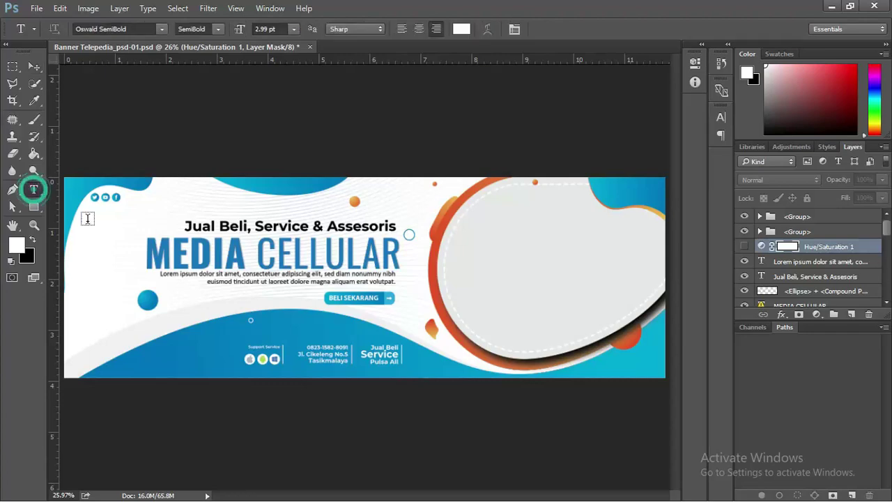
{"action": "left_click", "coordinate": [222, 256]}
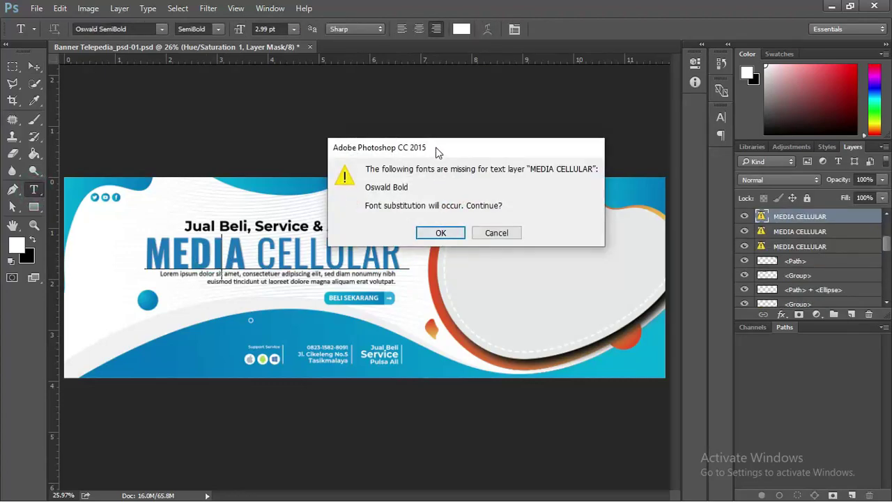
{"action": "left_click_drag", "start_coordinate": [435, 147], "coordinate": [417, 142]}
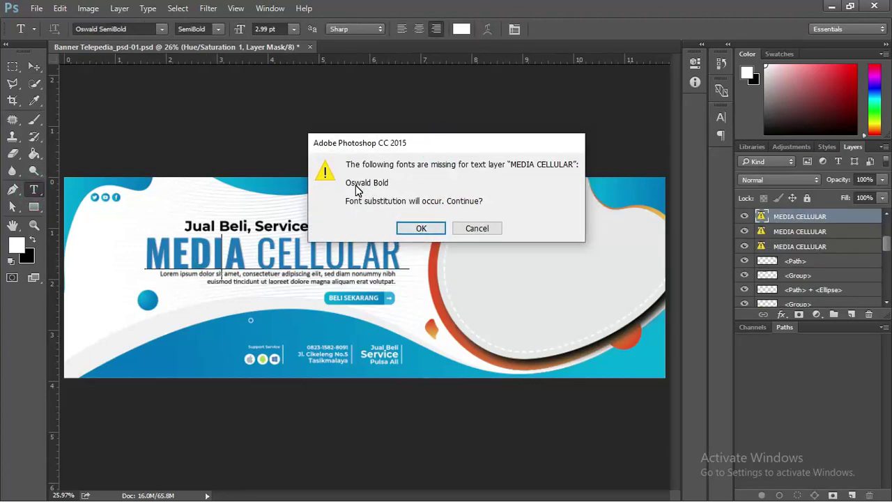
{"action": "left_click", "coordinate": [420, 228]}
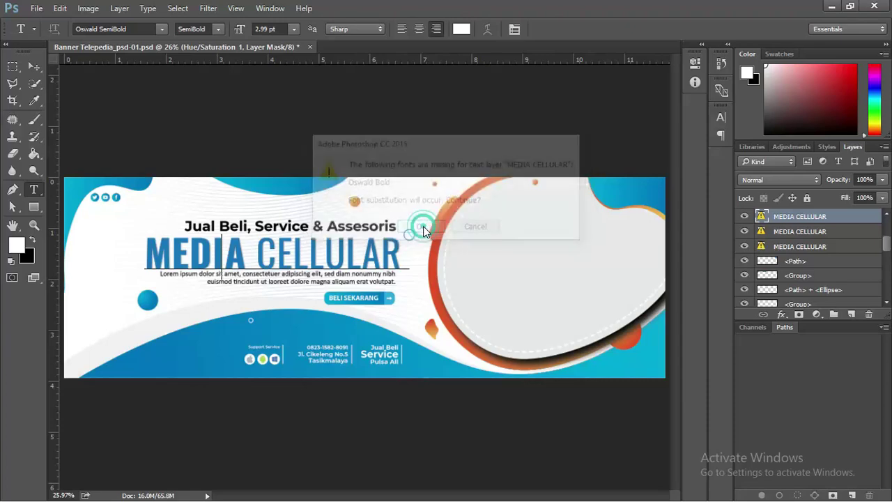
{"action": "key", "text": "ctrl+a"}
{"action": "left_click", "coordinate": [204, 244]}
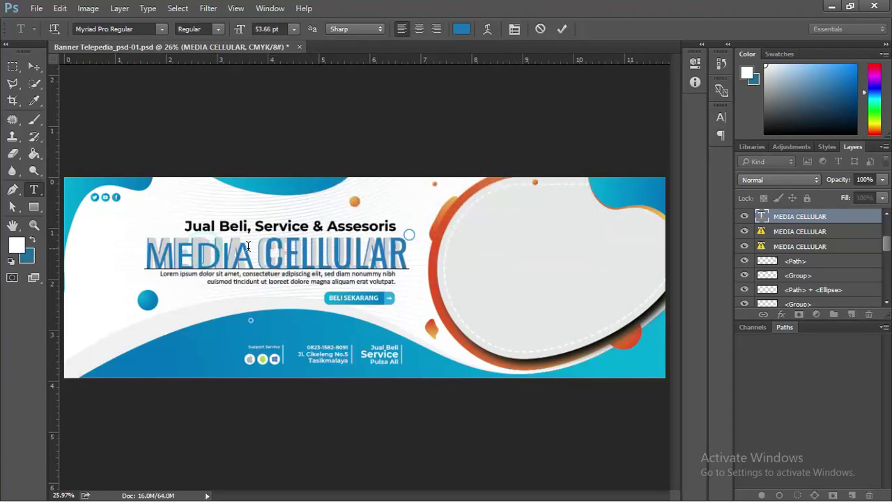
Replace the word MEDIA in the uppermost headline layer with ENK in capitals
{"action": "double_click", "coordinate": [204, 244]}
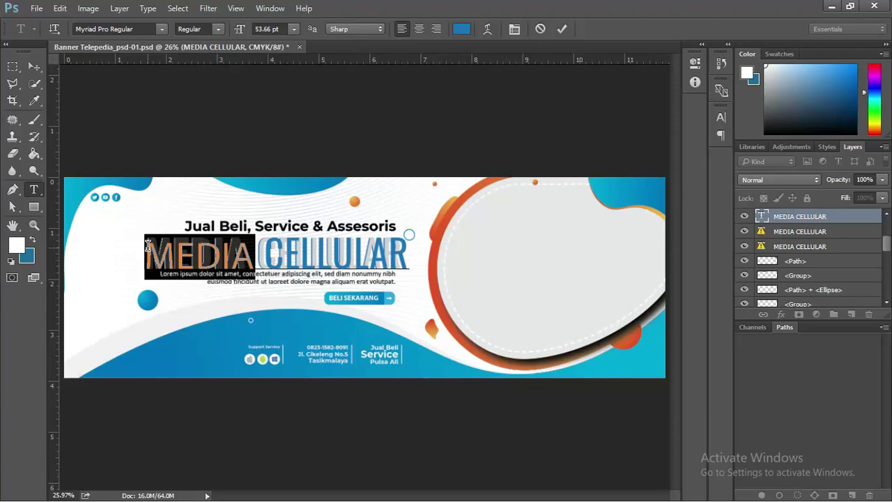
{"action": "type", "text": "bar"}
{"action": "key", "text": "BackSpace"}
{"action": "key", "text": "BackSpace"}
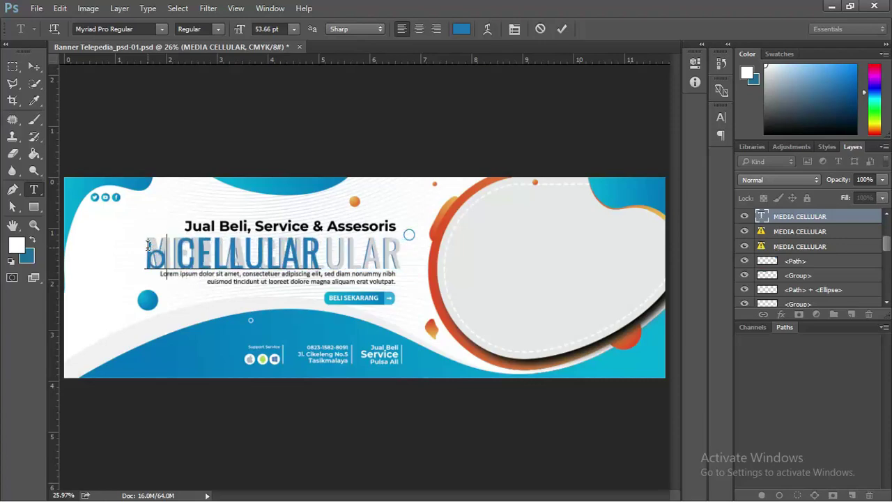
{"action": "type", "text": "EB"}
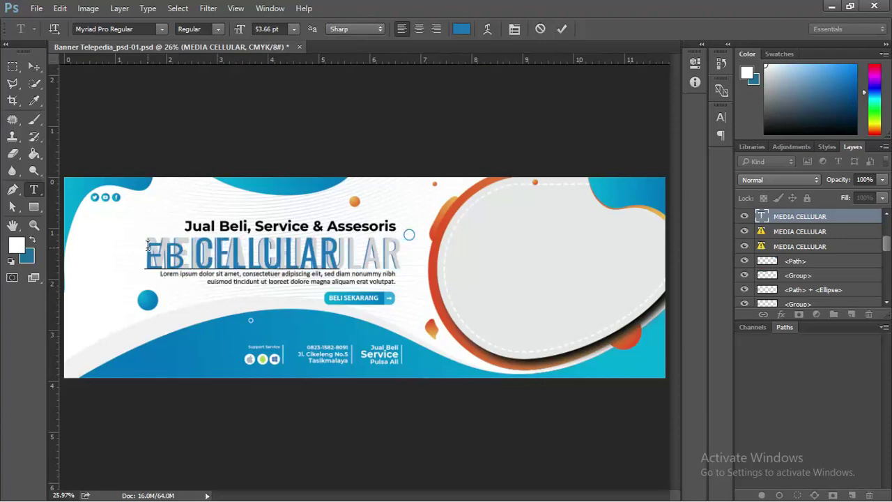
{"action": "key", "text": "BackSpace"}
{"action": "key", "text": "BackSpace"}
{"action": "type", "text": "en"}
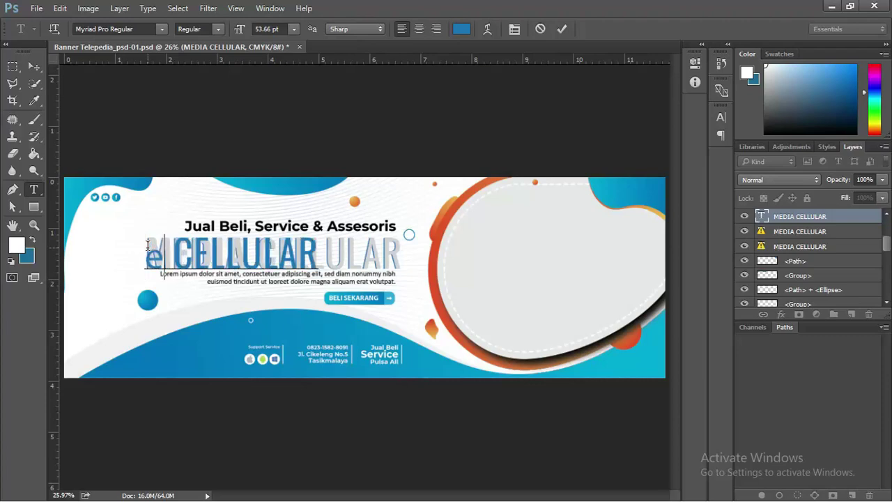
{"action": "key", "text": "BackSpace"}
{"action": "key", "text": "BackSpace"}
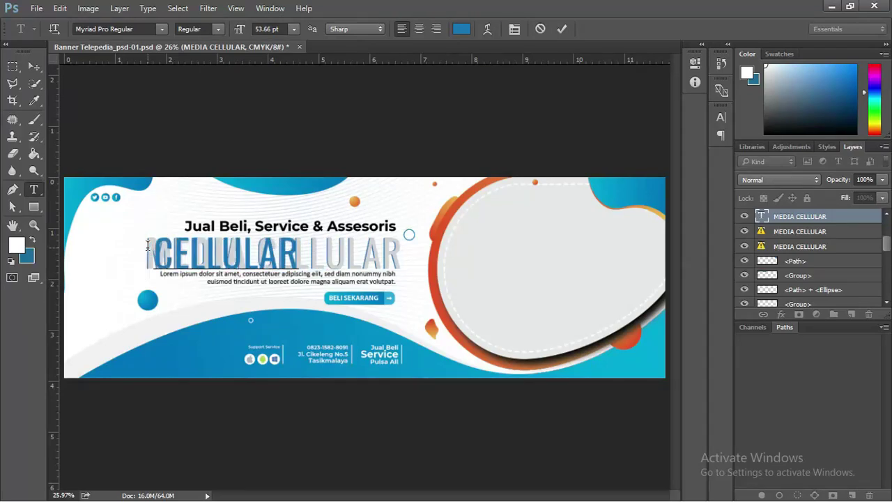
{"action": "type", "text": "enk"}
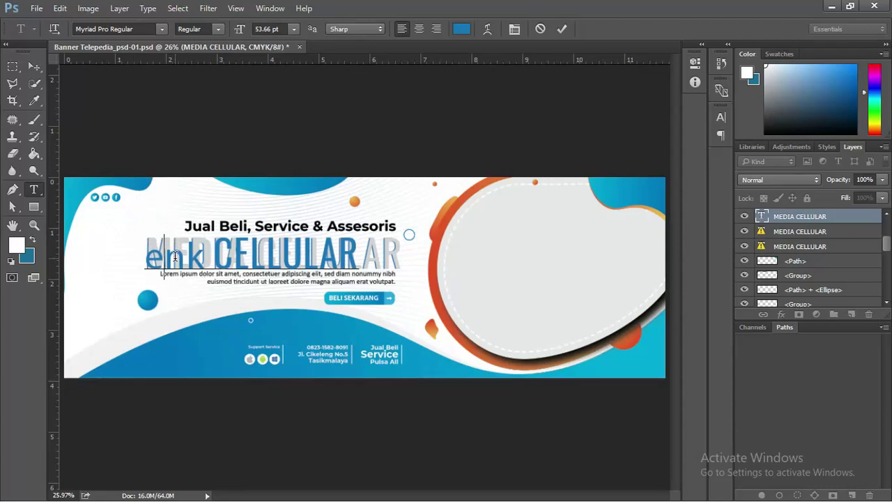
{"action": "double_click", "coordinate": [175, 255]}
{"action": "type", "text": "EN"}
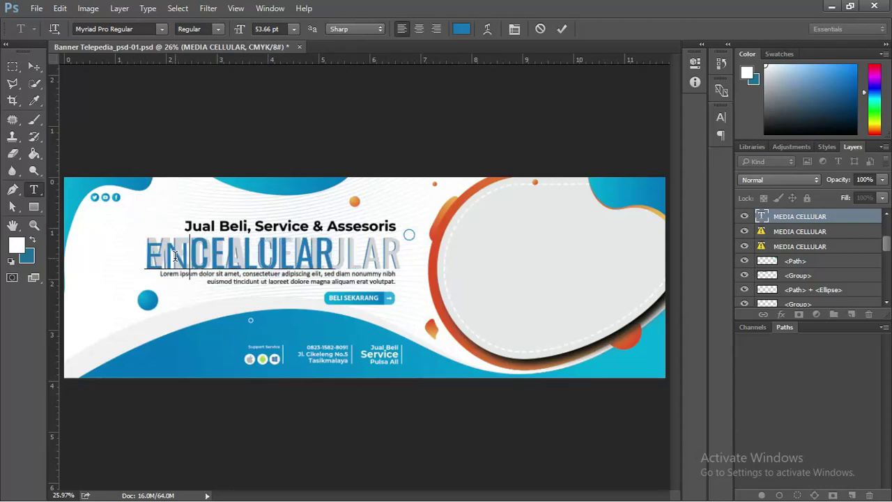
{"action": "type", "text": "K"}
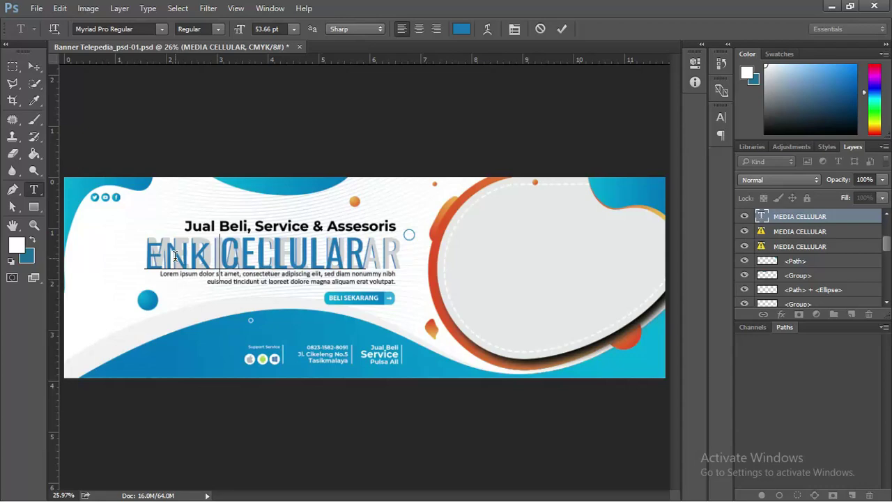
Set the whole ENK CELLULAR headline to 36 pt and commit the text edit
{"action": "triple_click", "coordinate": [207, 254]}
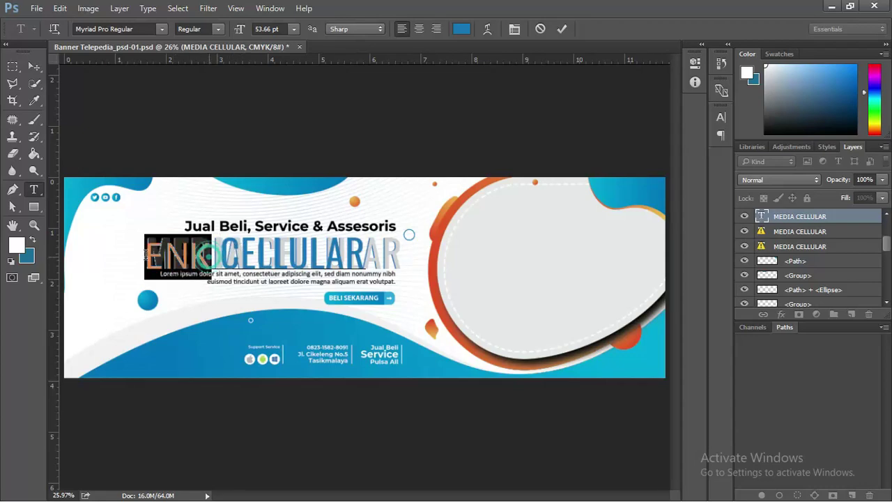
{"action": "left_click", "coordinate": [292, 30]}
{"action": "left_click", "coordinate": [285, 215]}
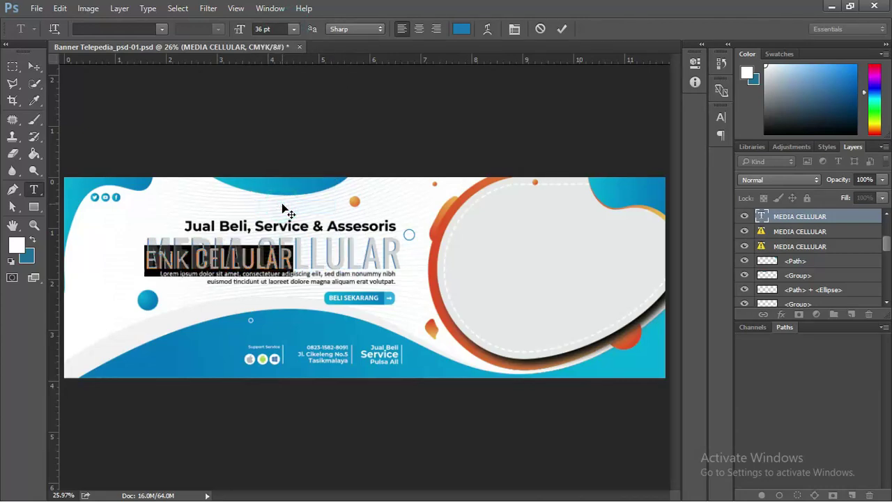
{"action": "left_click", "coordinate": [33, 67]}
{"action": "left_click", "coordinate": [13, 66]}
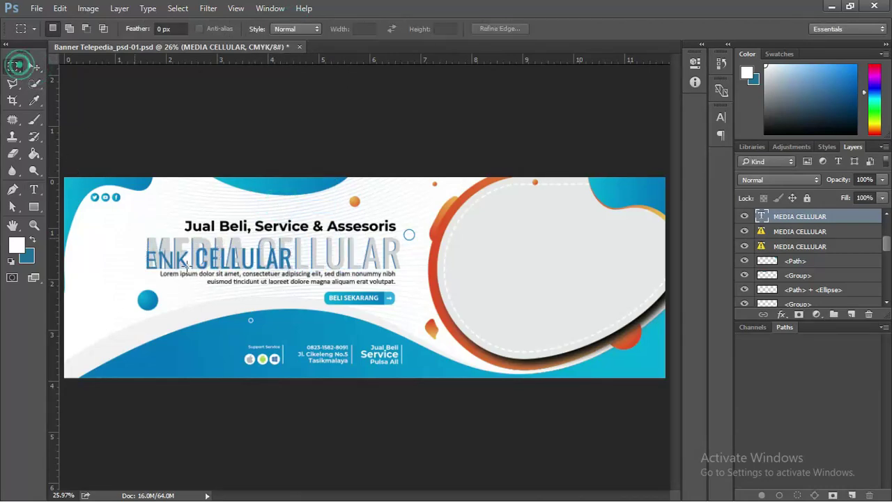
{"action": "left_click", "coordinate": [34, 67]}
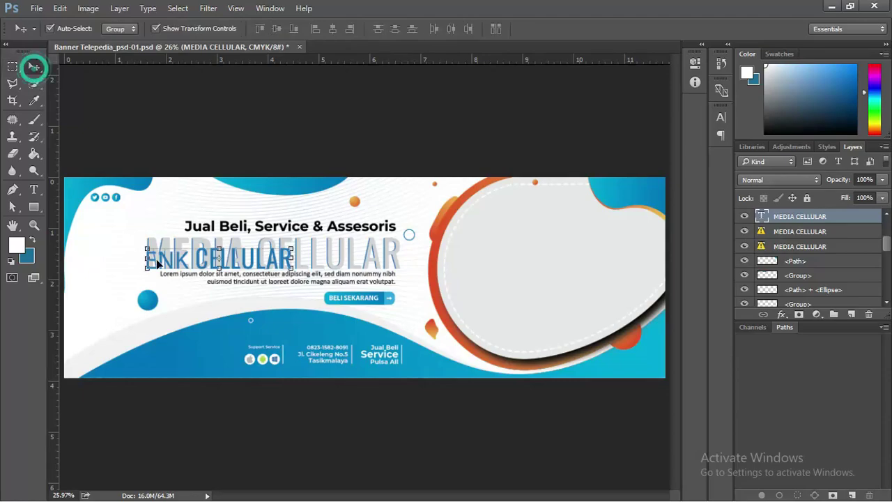
Copy the ENK CELLULAR text and paste it over the second MEDIA CELLULAR layer's text, accepting the font substitution
{"action": "scroll", "coordinate": [278, 274], "scroll_direction": "up", "scroll_amount": 3}
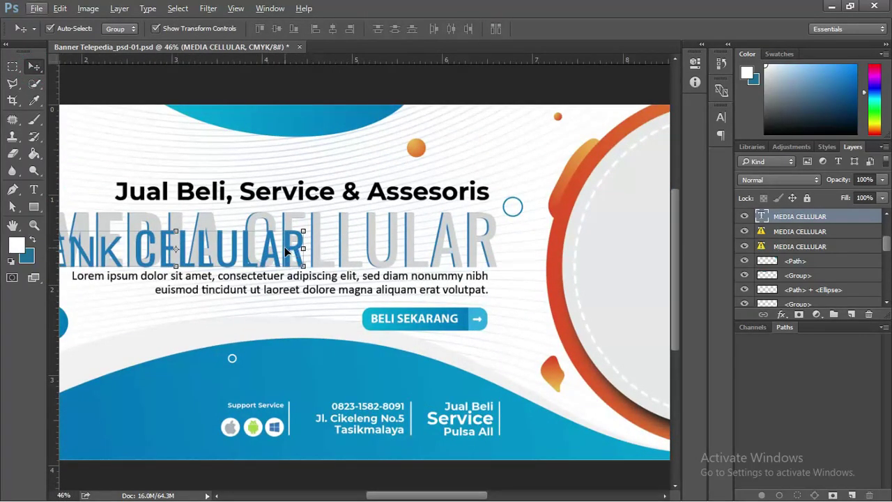
{"action": "double_click", "coordinate": [287, 251]}
{"action": "key", "text": "ctrl+c"}
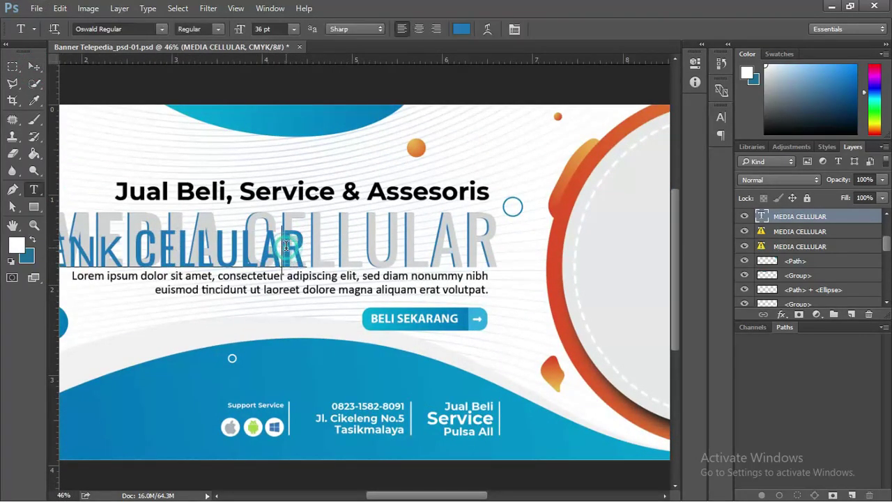
{"action": "left_click", "coordinate": [33, 65]}
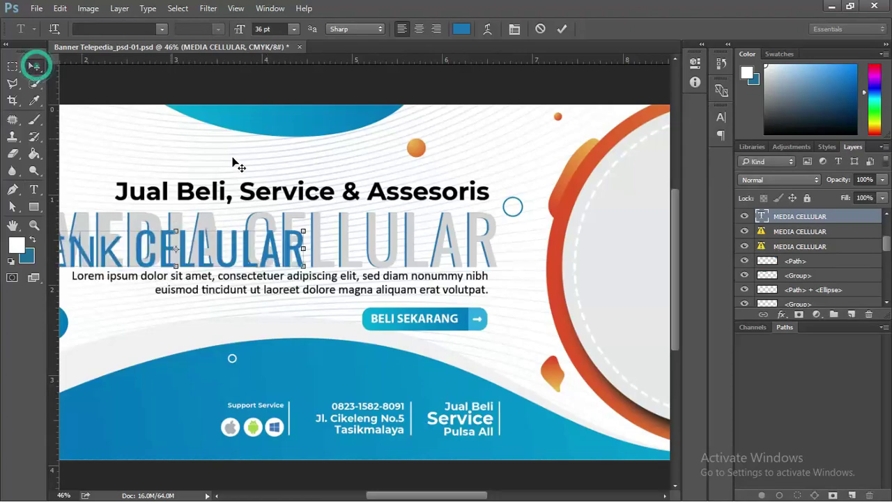
{"action": "double_click", "coordinate": [760, 235]}
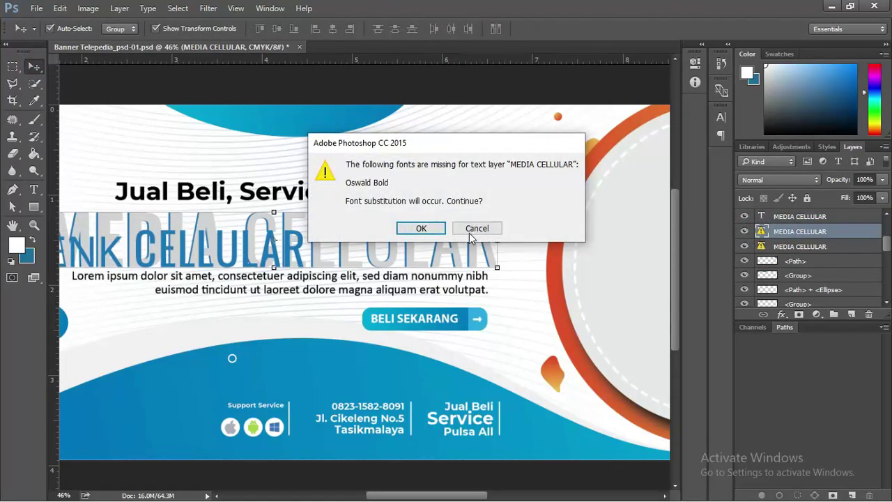
{"action": "left_click", "coordinate": [420, 231]}
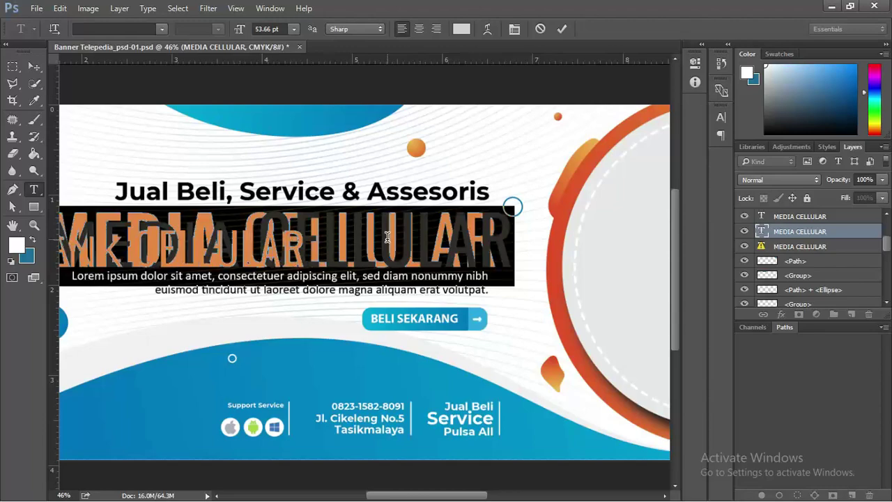
{"action": "left_click", "coordinate": [388, 242]}
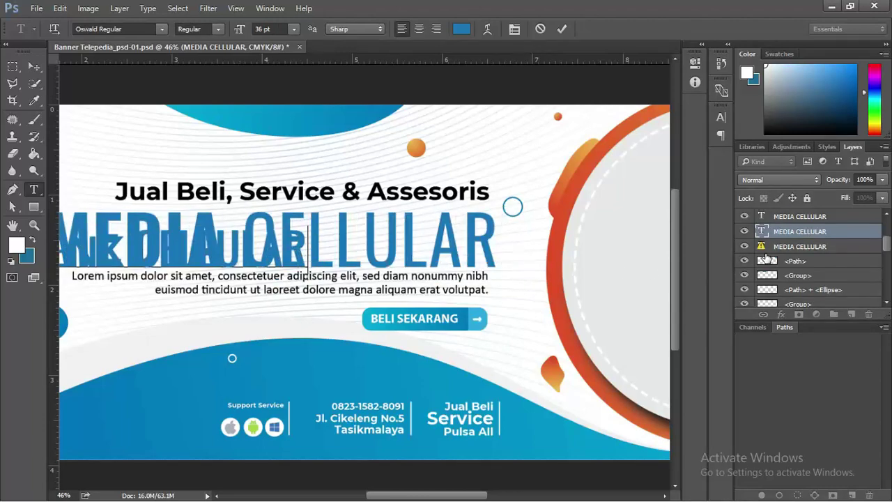
Replace the text of the third MEDIA CELLULAR layer with the copied ENK CELLULAR text, accepting the font substitution
{"action": "left_click", "coordinate": [762, 247]}
{"action": "double_click", "coordinate": [761, 247]}
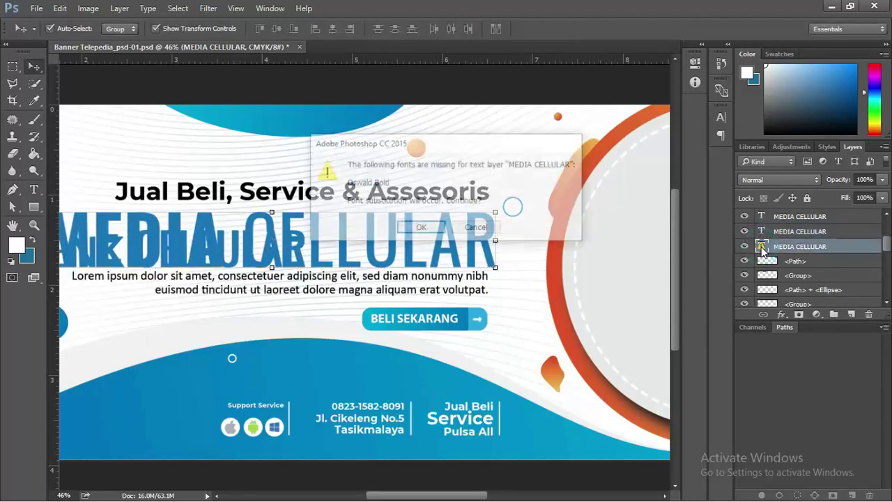
{"action": "left_click", "coordinate": [411, 229]}
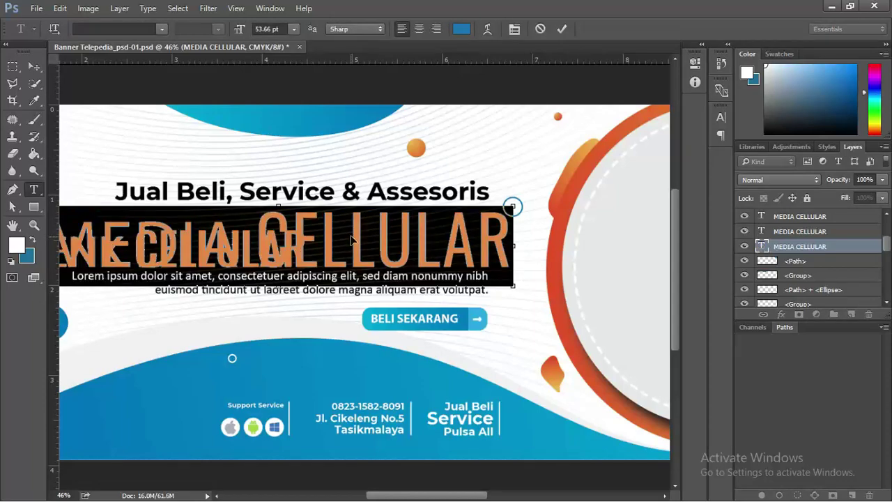
{"action": "key", "text": "ctrl+v"}
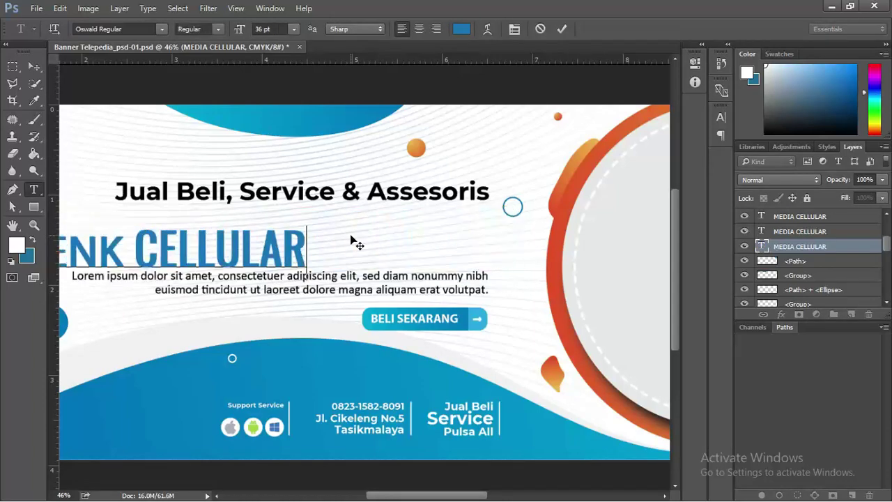
{"action": "left_click", "coordinate": [33, 66]}
Scale the three headline text layers together to about 179% so they span the width beneath the Jual Beli line
{"action": "left_click", "coordinate": [814, 217], "text": "shift"}
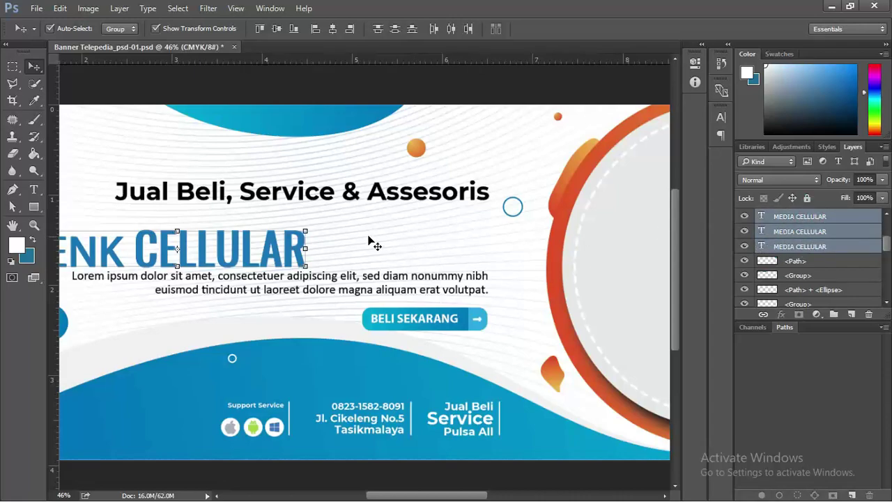
{"action": "left_click_drag", "start_coordinate": [307, 227], "coordinate": [511, 202]}
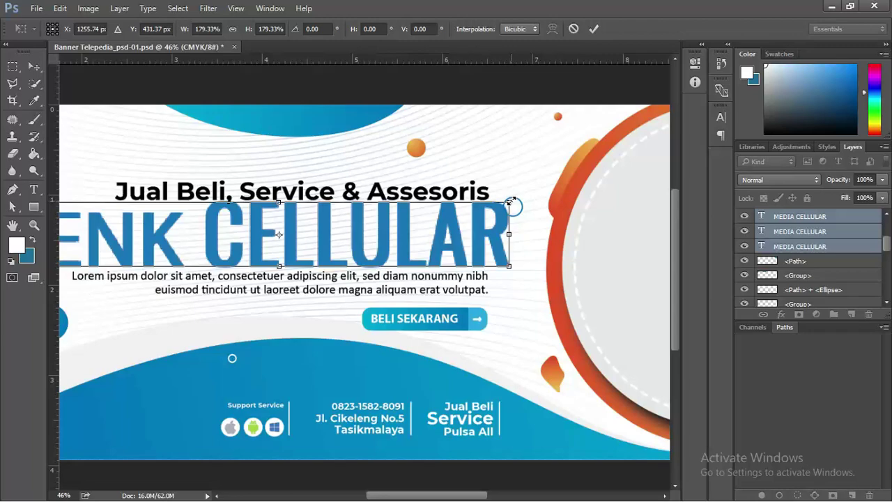
{"action": "key", "text": "Return"}
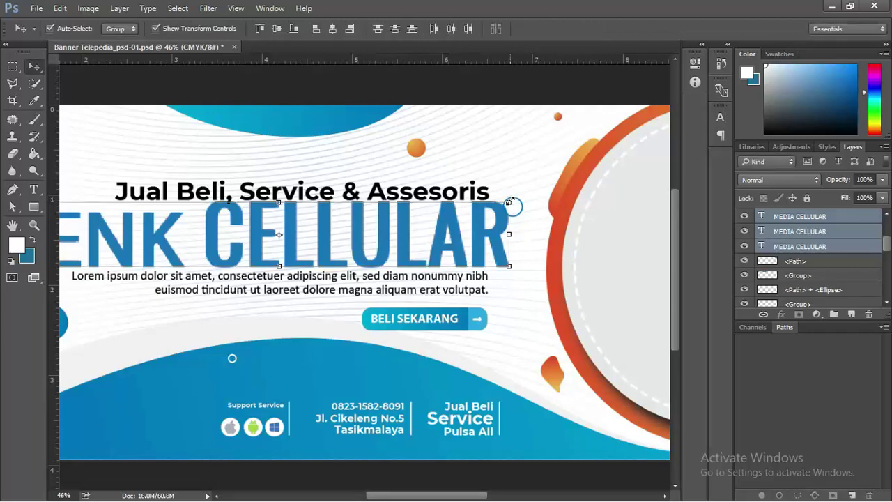
Set the entire text of the first and second MEDIA CELLULAR headline layers to 72 pt
{"action": "left_click", "coordinate": [35, 190]}
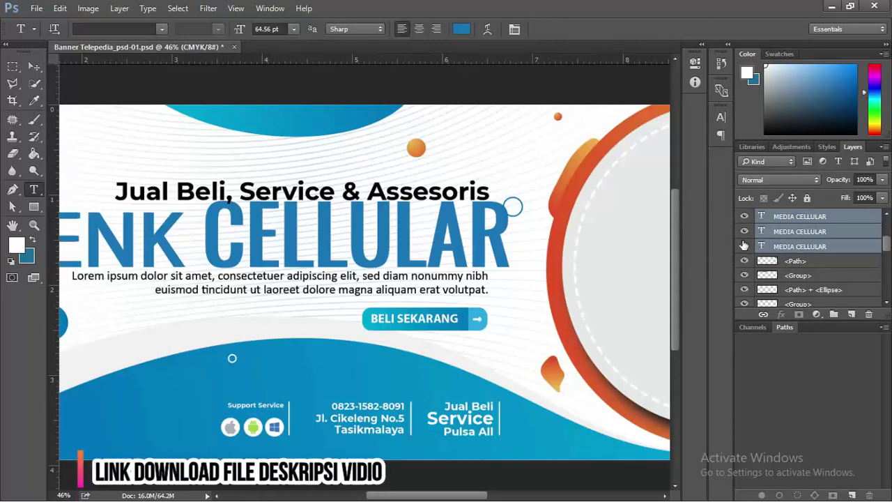
{"action": "left_click", "coordinate": [762, 216]}
{"action": "double_click", "coordinate": [762, 216]}
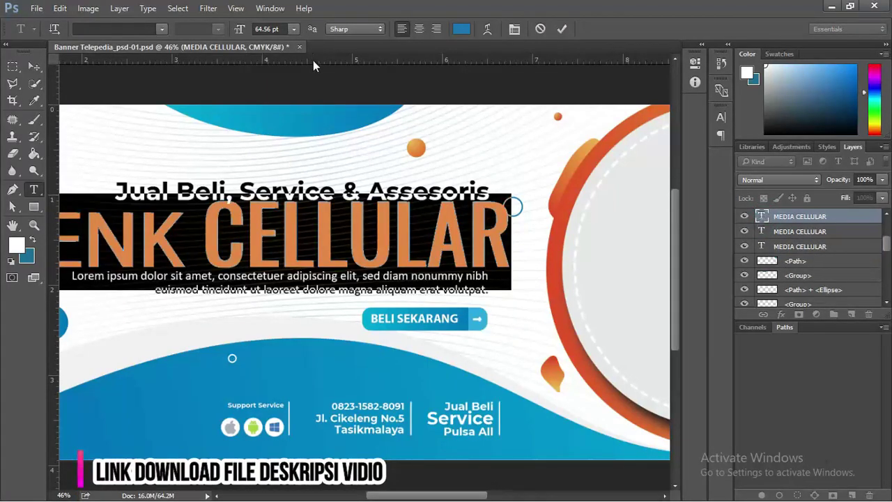
{"action": "left_click", "coordinate": [295, 29]}
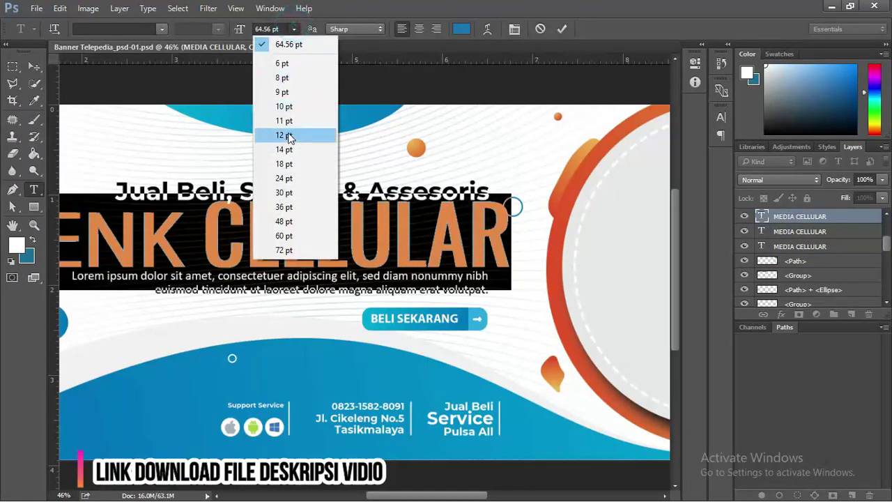
{"action": "left_click", "coordinate": [284, 250]}
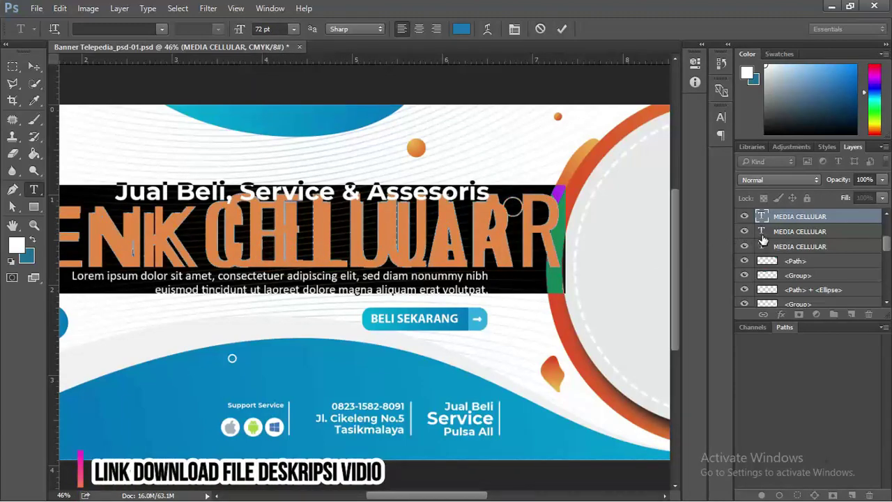
{"action": "double_click", "coordinate": [761, 231]}
{"action": "left_click", "coordinate": [294, 28]}
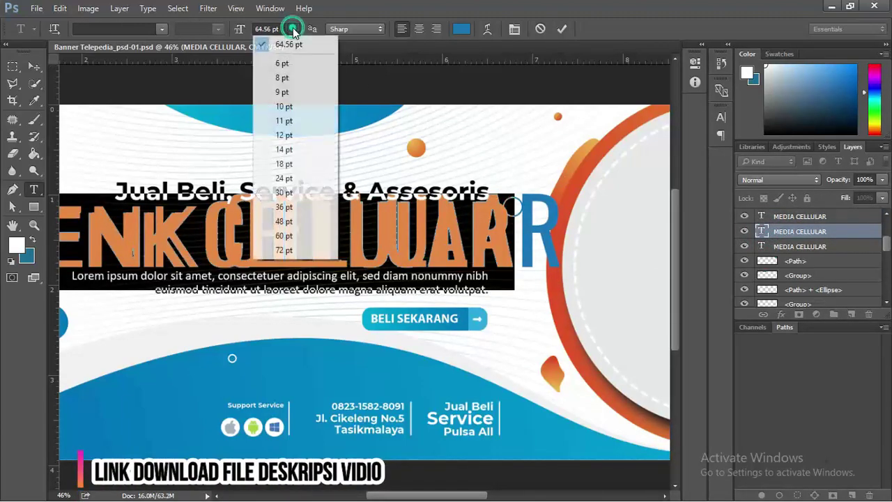
{"action": "left_click", "coordinate": [288, 250]}
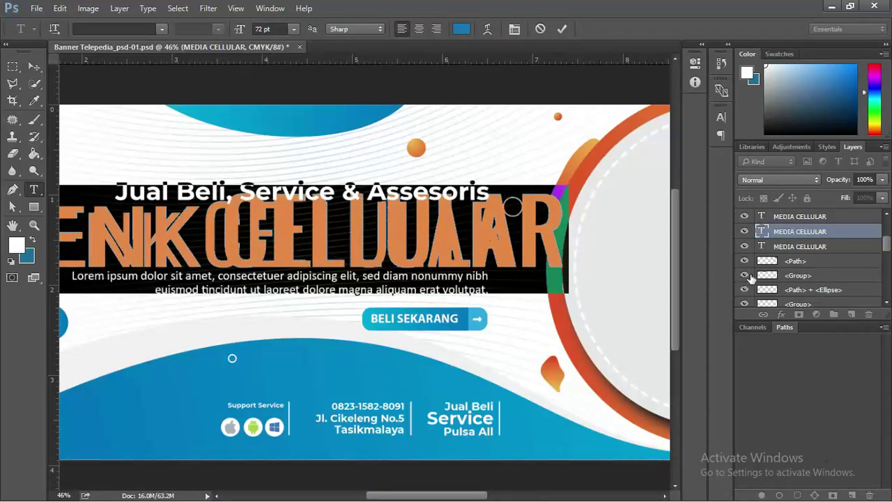
Set the entire text of the third MEDIA CELLULAR headline layer to 72 pt
{"action": "double_click", "coordinate": [761, 246]}
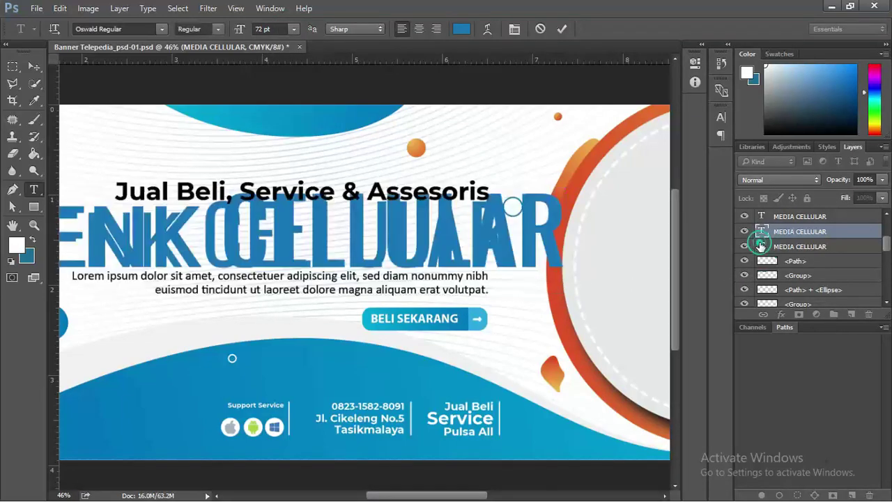
{"action": "left_click", "coordinate": [294, 28]}
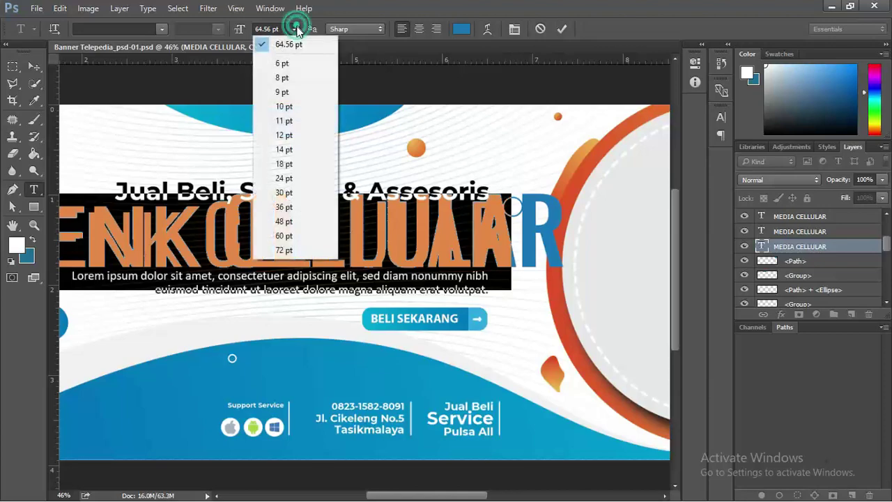
{"action": "left_click", "coordinate": [297, 249]}
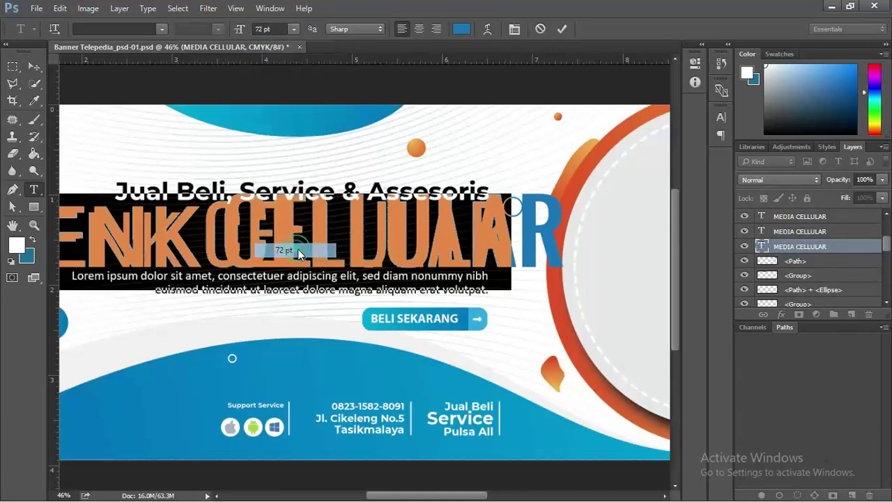
Try faux bold on the third headline layer's text
{"action": "left_click", "coordinate": [722, 117]}
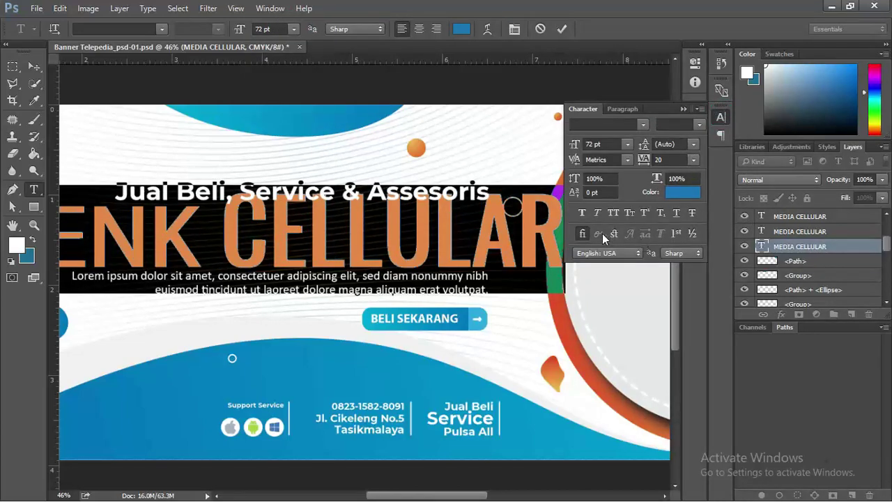
{"action": "left_click", "coordinate": [582, 212]}
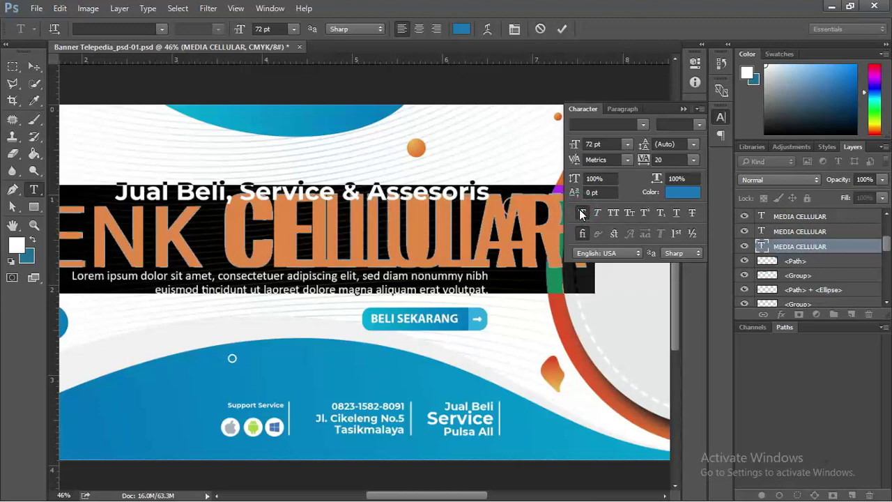
{"action": "left_click", "coordinate": [685, 109]}
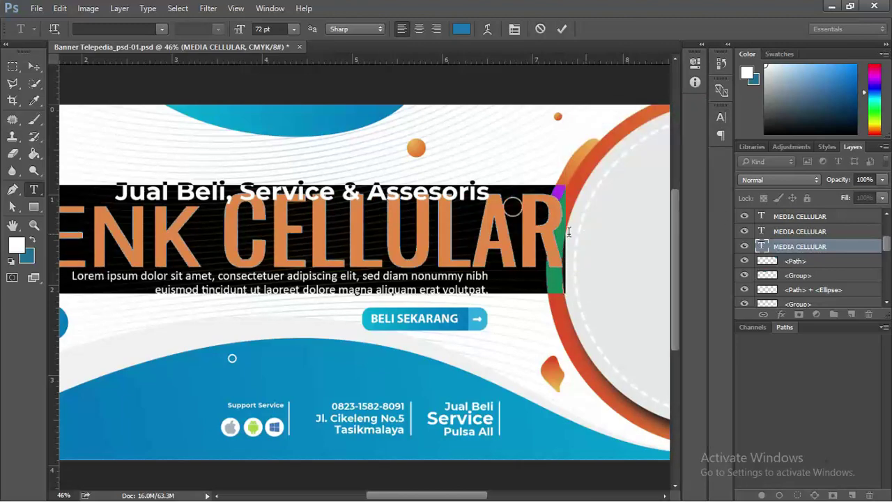
Change the font of the word ENK in the third headline layer to Oswald SemiBold and commit the edit
{"action": "scroll", "coordinate": [509, 236], "scroll_direction": "down", "scroll_amount": 1}
{"action": "scroll", "coordinate": [508, 236], "scroll_direction": "down", "scroll_amount": 1}
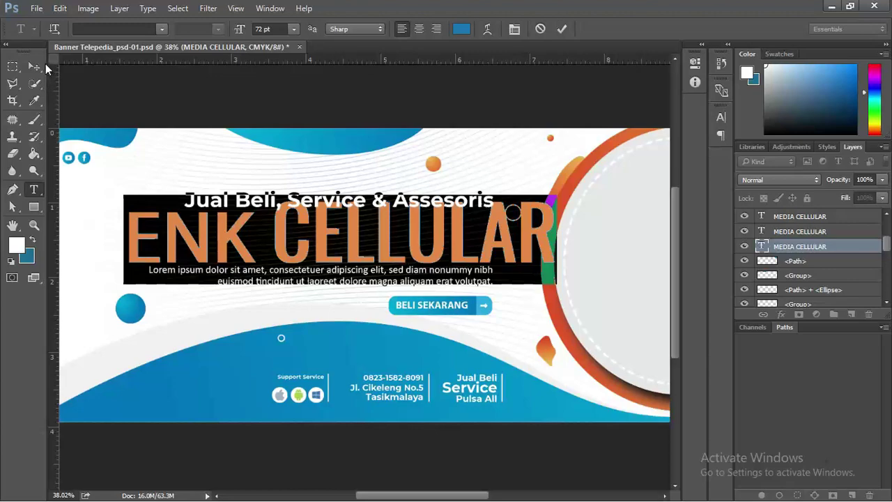
{"action": "left_click", "coordinate": [289, 225]}
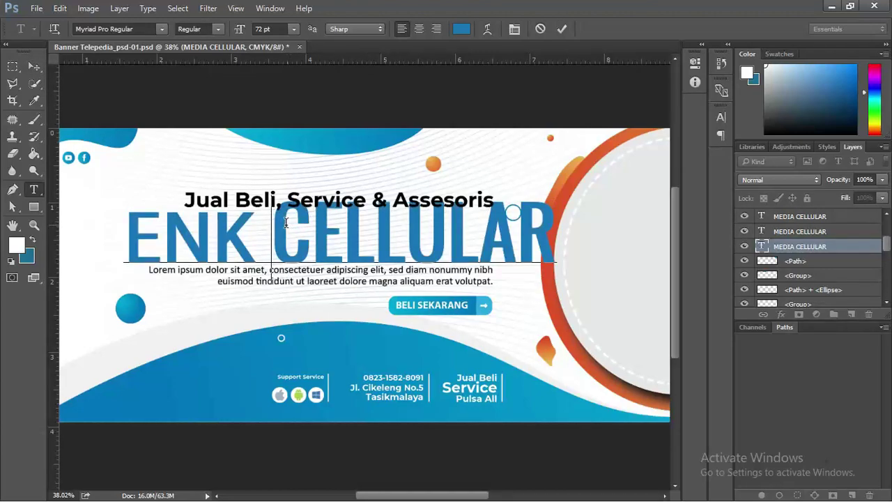
{"action": "left_click_drag", "start_coordinate": [256, 225], "coordinate": [90, 209]}
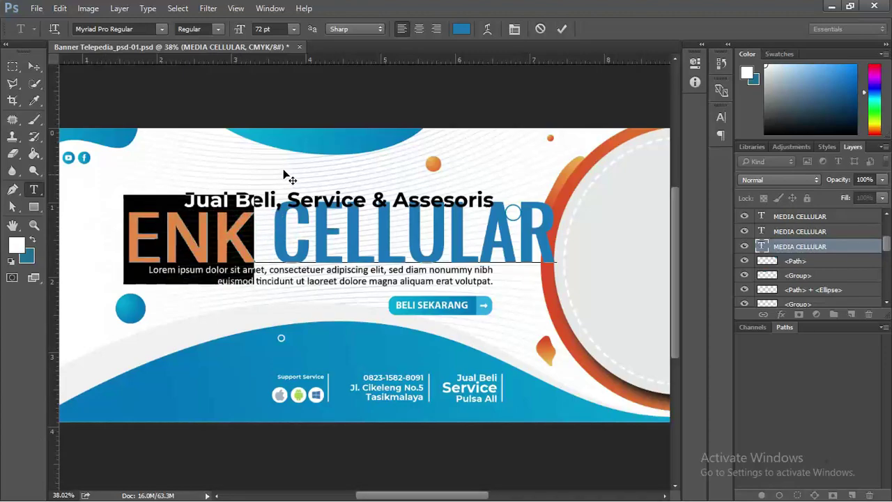
{"action": "left_click", "coordinate": [139, 31]}
{"action": "type", "text": "O"}
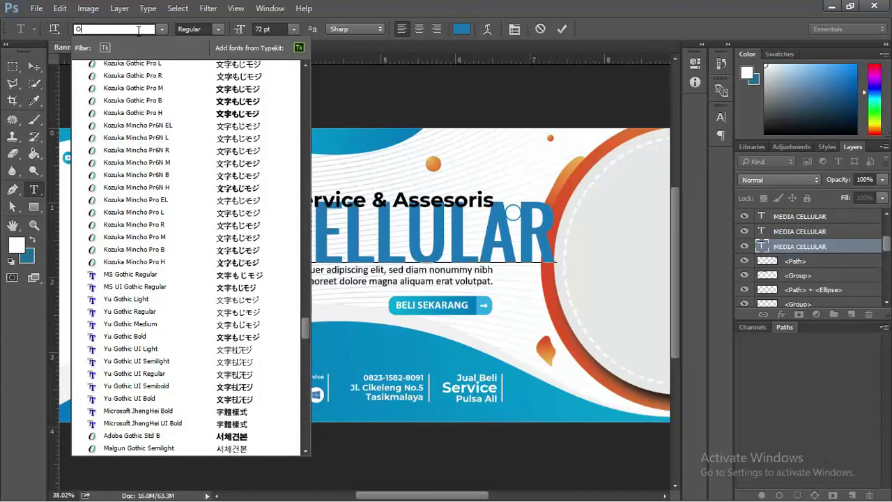
{"action": "type", "text": "sw"}
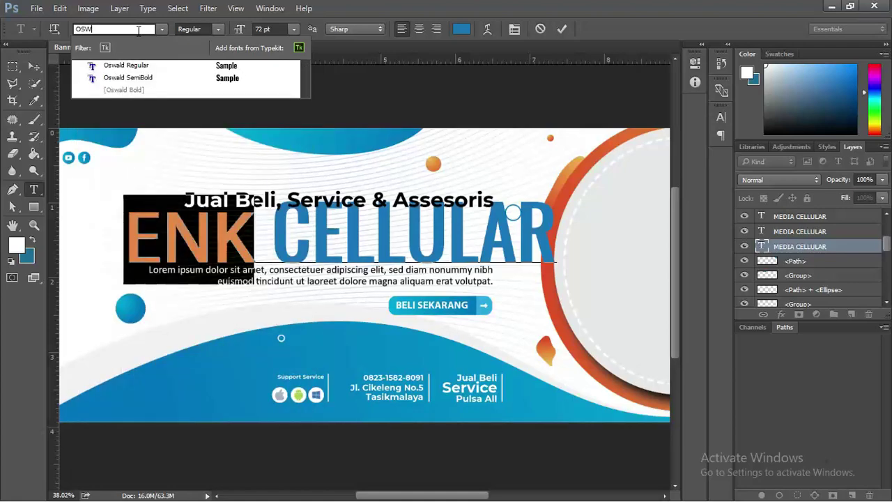
{"action": "left_click", "coordinate": [165, 80]}
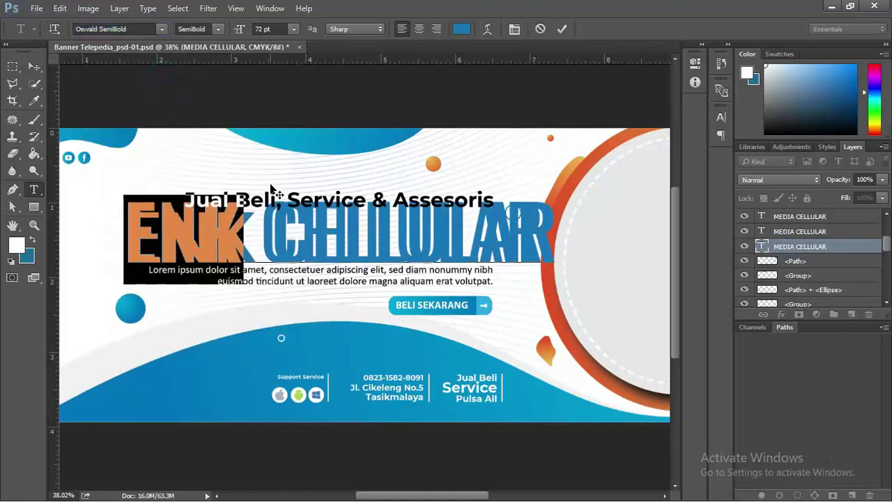
{"action": "left_click", "coordinate": [33, 66]}
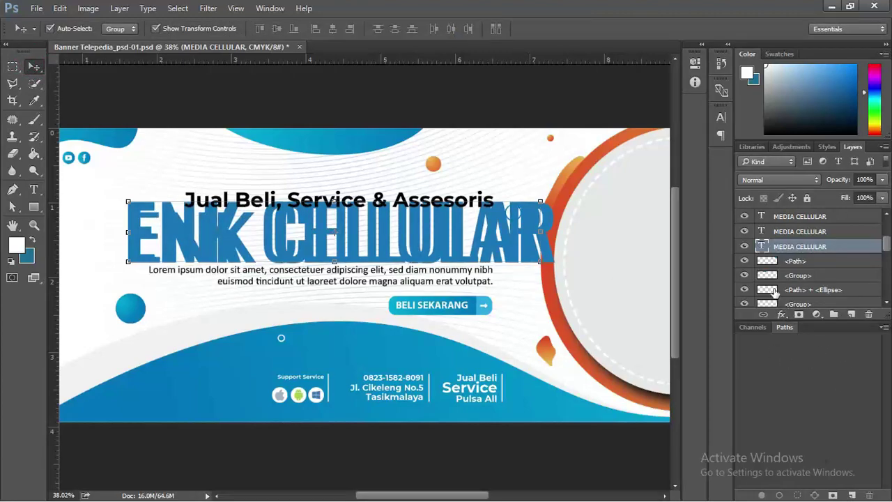
Try to apply Oswald SemiBold to the whole text of the second headline layer
{"action": "double_click", "coordinate": [761, 231]}
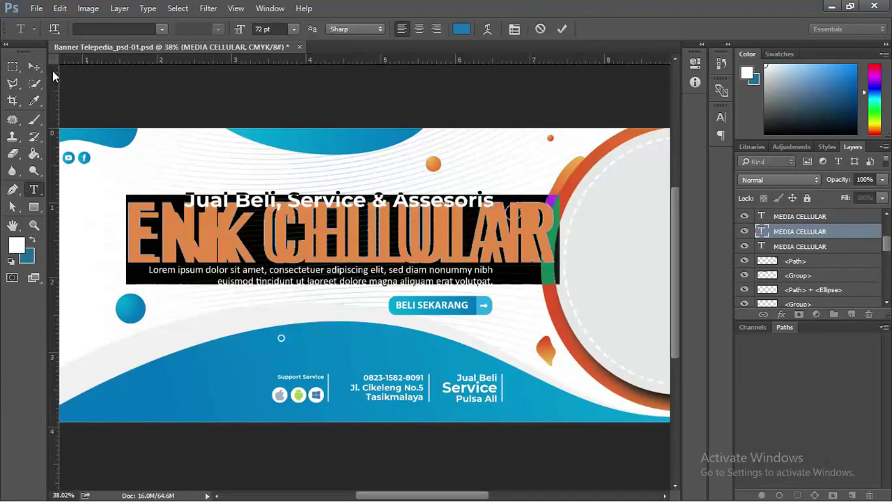
{"action": "left_click", "coordinate": [98, 28]}
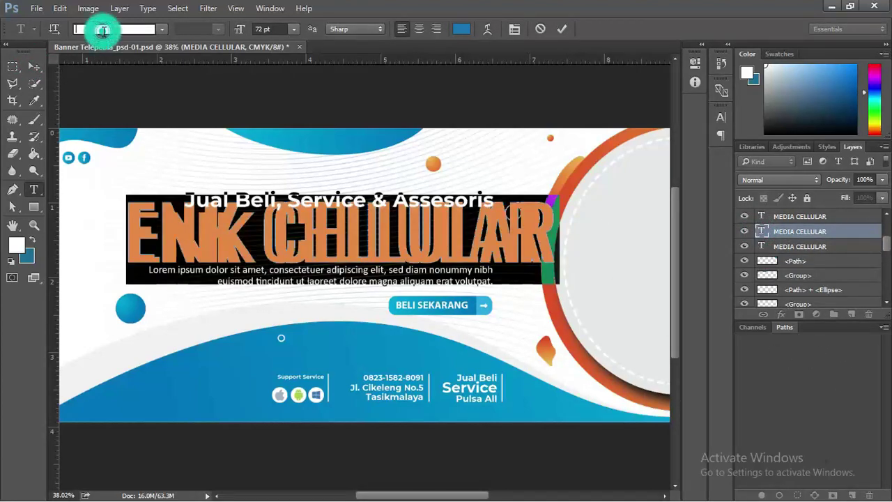
{"action": "type", "text": "Osw"}
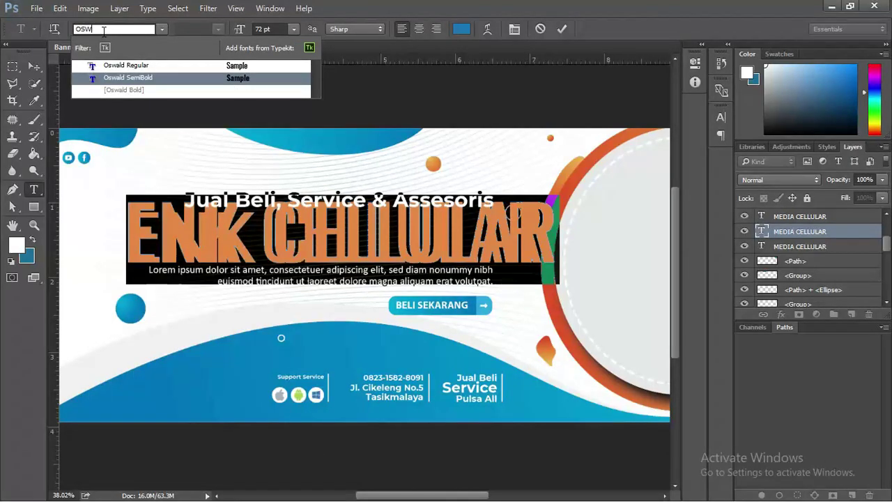
{"action": "left_click", "coordinate": [128, 78]}
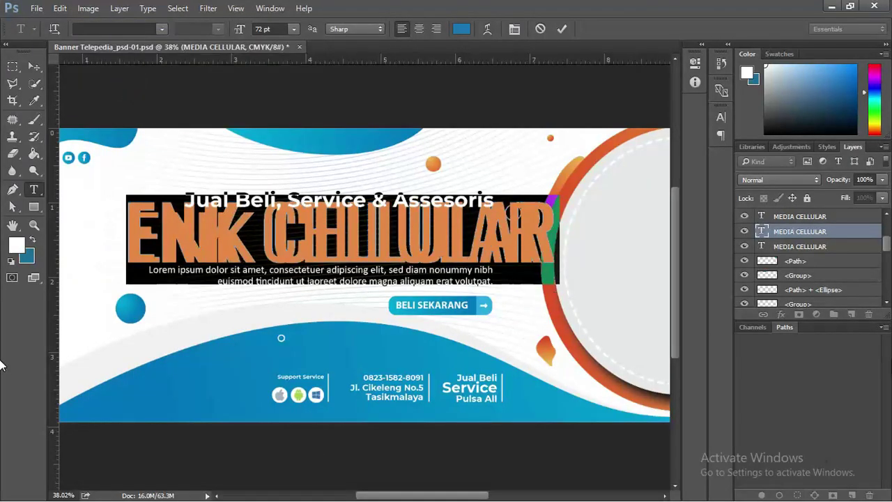
Try to apply Oswald SemiBold to the whole text of the topmost headline layer and commit the edit
{"action": "double_click", "coordinate": [764, 218]}
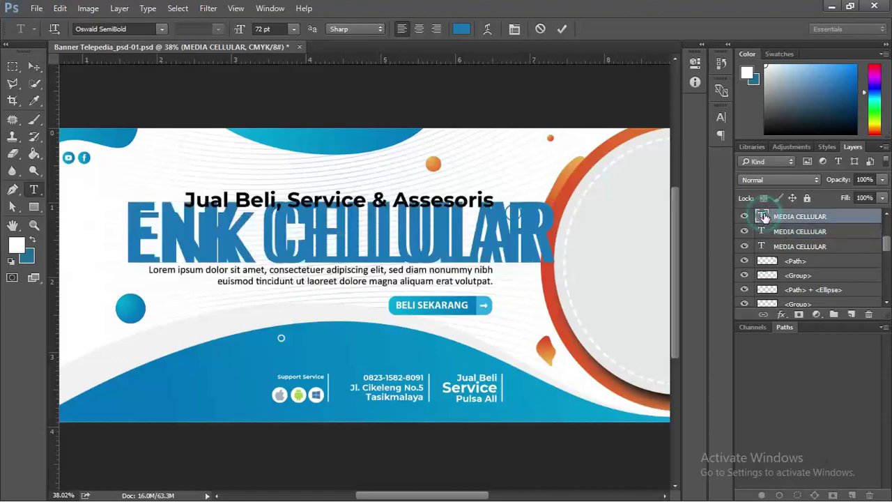
{"action": "left_click", "coordinate": [124, 26]}
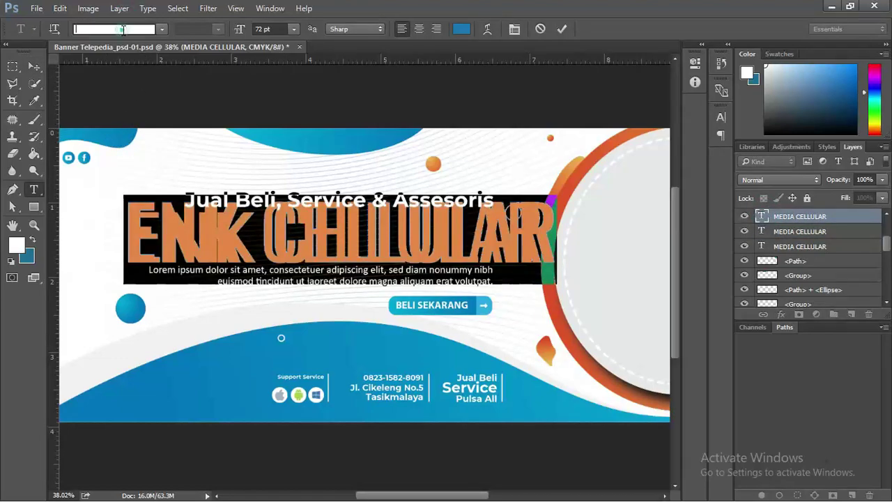
{"action": "type", "text": "OSw"}
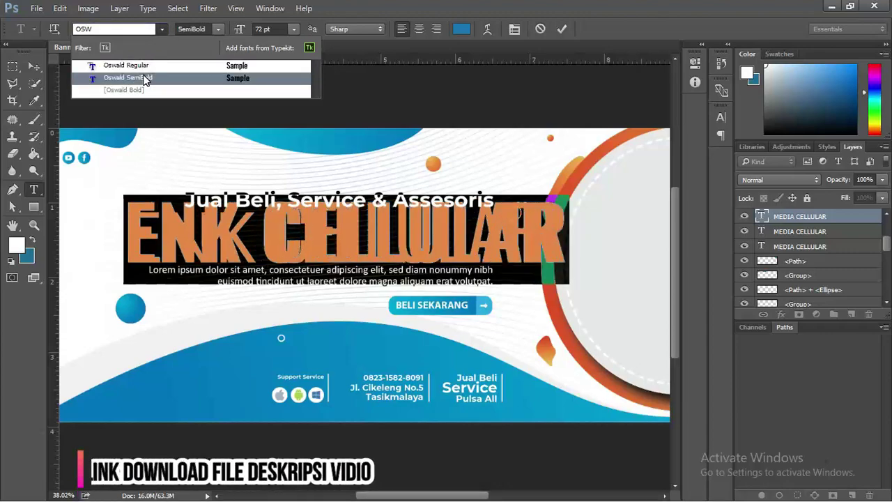
{"action": "left_click", "coordinate": [142, 76]}
{"action": "left_click", "coordinate": [35, 66]}
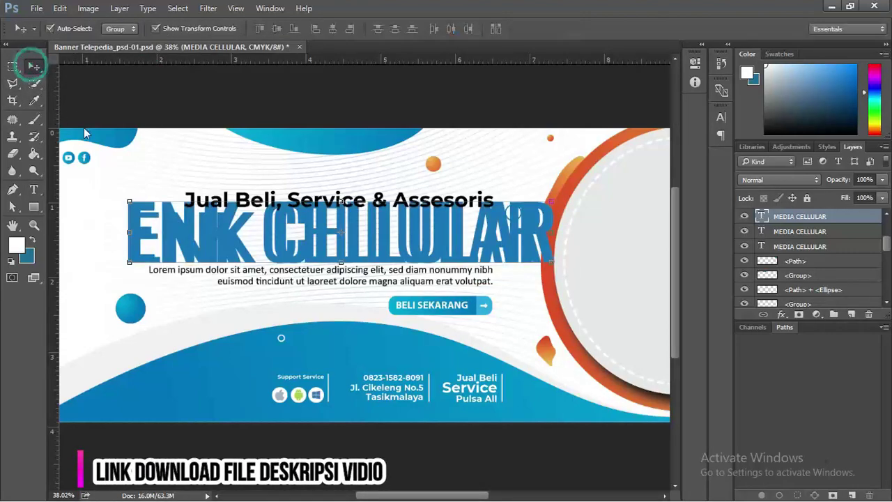
Move the topmost headline layer below the other copies and set its entire text to Oswald Regular
{"action": "left_click_drag", "start_coordinate": [192, 239], "coordinate": [249, 317]}
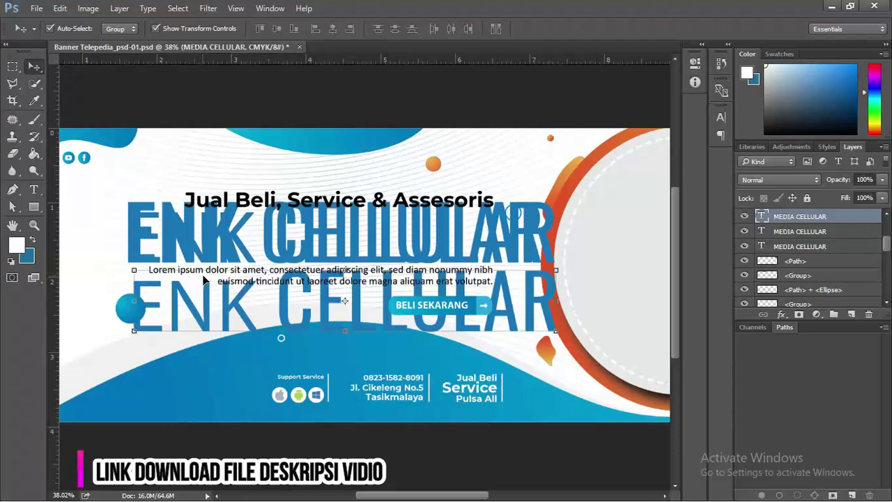
{"action": "double_click", "coordinate": [762, 216]}
{"action": "left_click", "coordinate": [127, 28]}
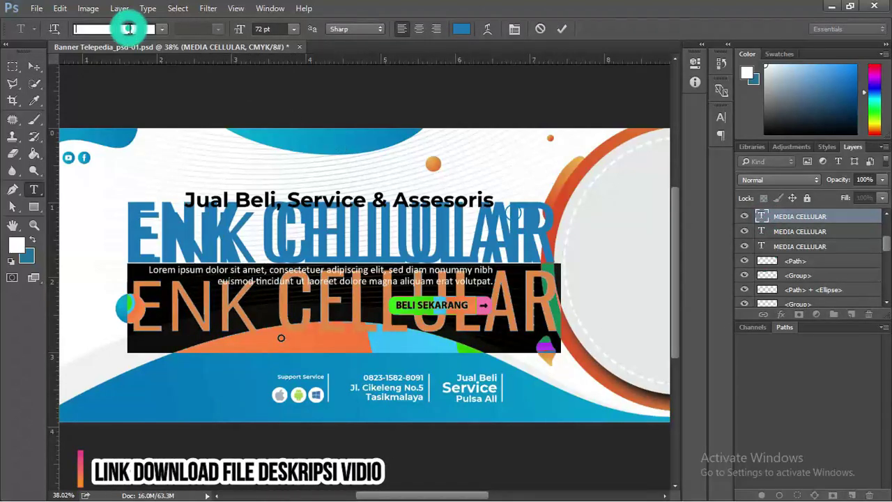
{"action": "type", "text": "O"}
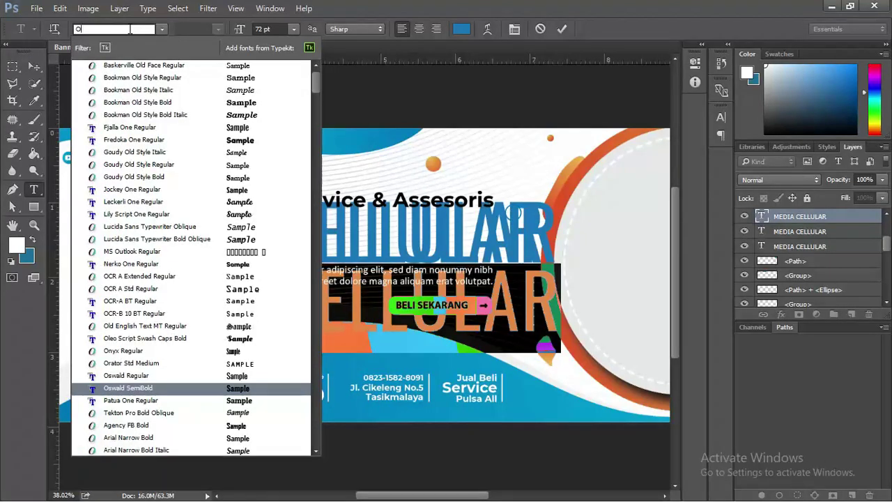
{"action": "type", "text": "s"}
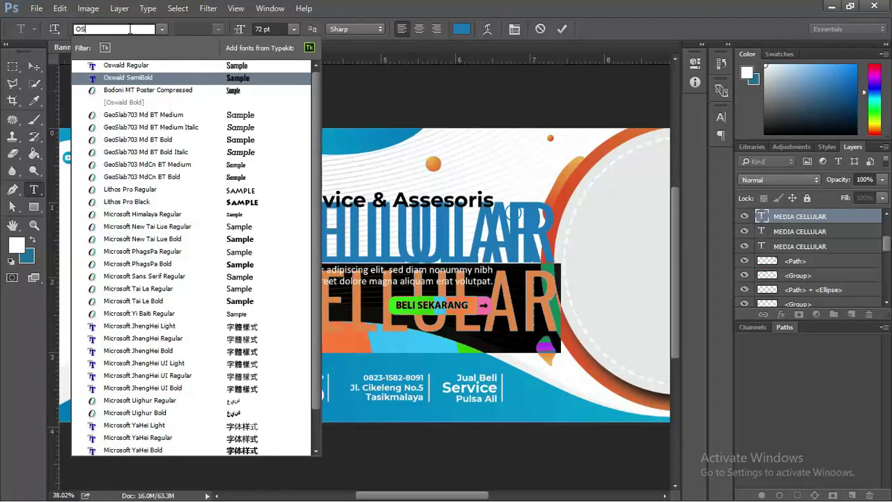
{"action": "left_click", "coordinate": [147, 68]}
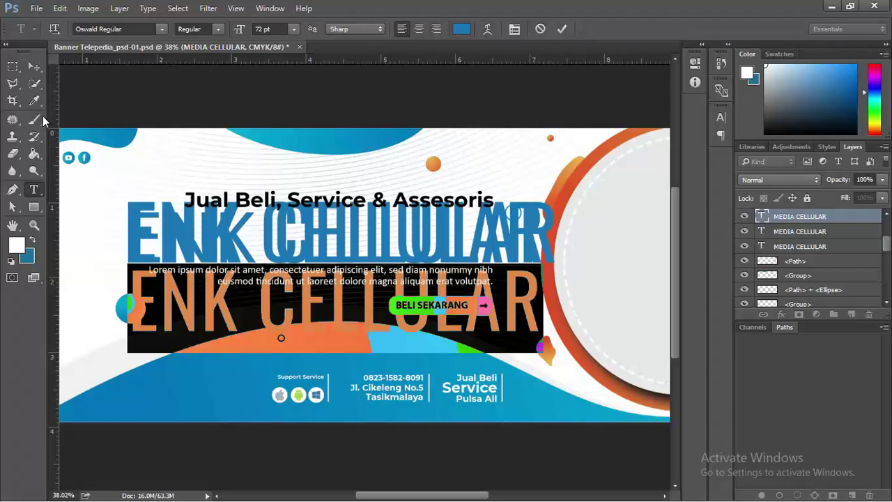
{"action": "left_click", "coordinate": [33, 66]}
Delete the two duplicate ENK CELLULAR text layers, keeping only the headline copy with the semi-bold ENK
{"action": "left_click_drag", "start_coordinate": [223, 229], "coordinate": [260, 292]}
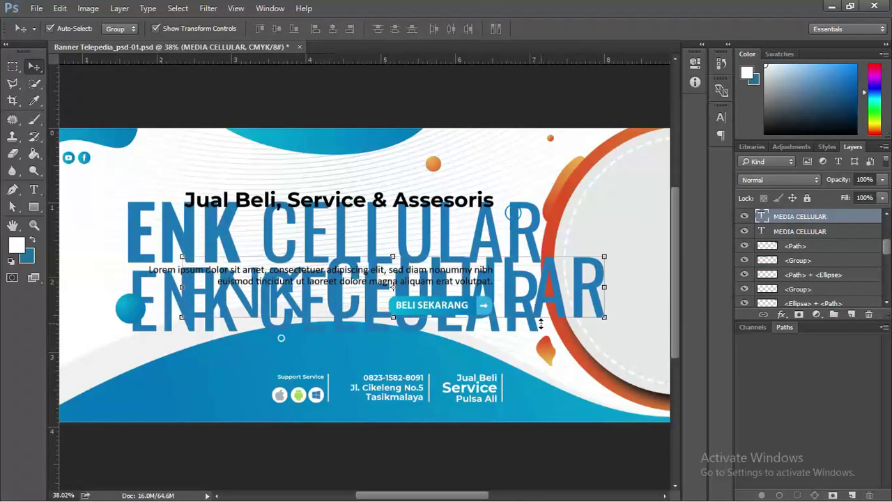
{"action": "key", "text": "ctrl+z"}
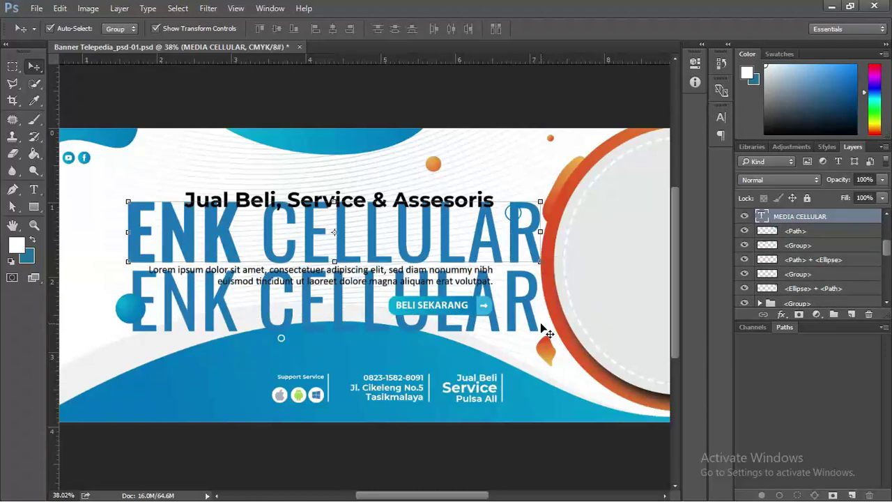
{"action": "left_click", "coordinate": [237, 311], "text": "alt"}
{"action": "key", "text": "ctrl+z"}
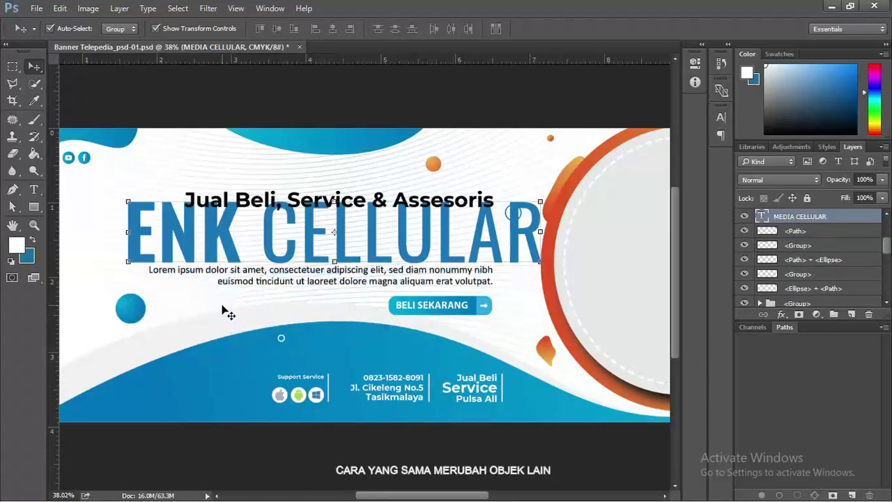
Scale the ENK CELLULAR headline down proportionally to about 80.73% so it fits between the subheading and the paragraph
{"action": "key", "text": "ctrl+t"}
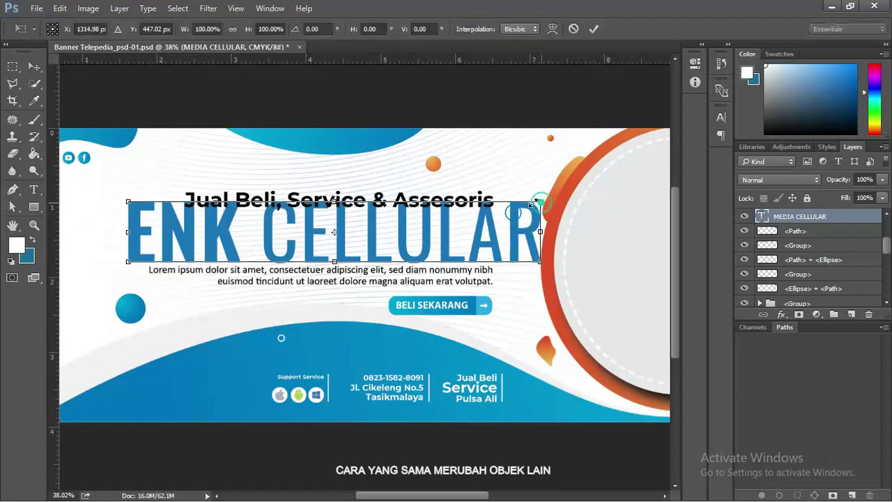
{"action": "left_click_drag", "start_coordinate": [545, 211], "coordinate": [463, 237]}
{"action": "key", "text": "ctrl+z"}
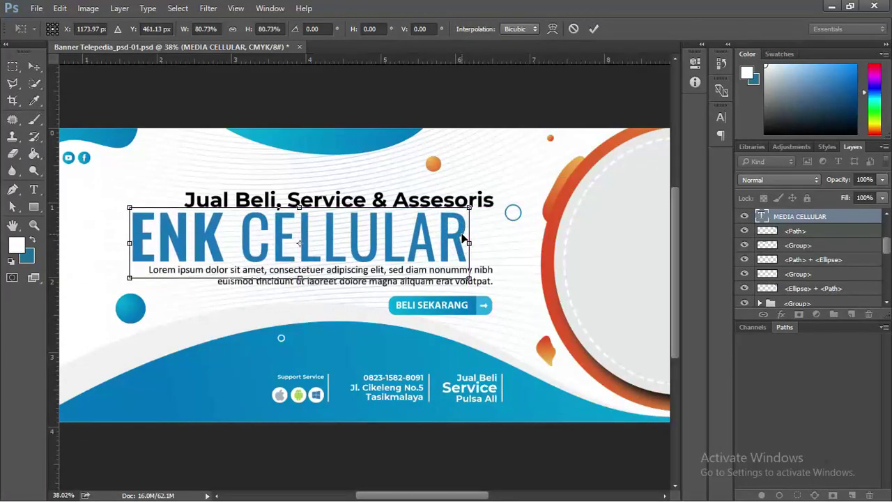
{"action": "key", "text": "Return"}
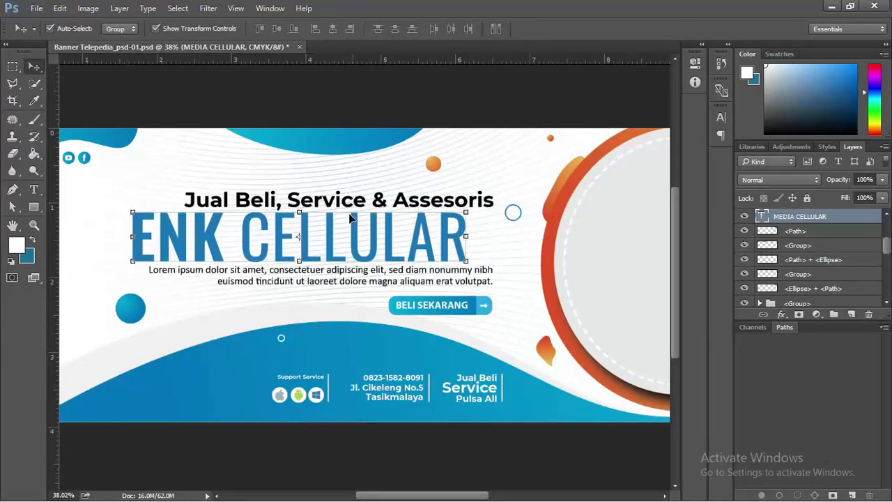
Duplicate the ENK CELLULAR headline with a slight offset to the right and recolor the copy's text light grey
{"action": "scroll", "coordinate": [221, 258], "scroll_direction": "up", "scroll_amount": 3}
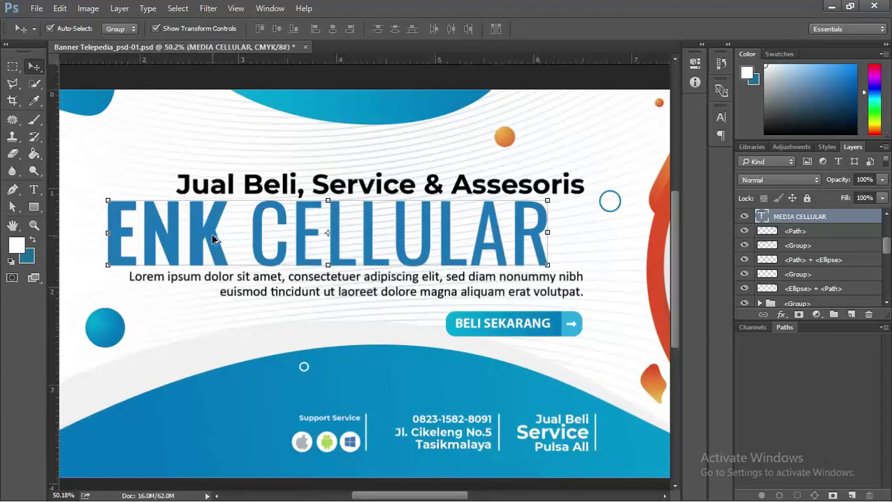
{"action": "mouse_move", "coordinate": [216, 241]}
{"action": "left_mouse_down"}
{"action": "mouse_move", "coordinate": [231, 234]}
{"action": "mouse_move", "coordinate": [207, 235]}
{"action": "mouse_move", "coordinate": [214, 239]}
{"action": "left_mouse_up"}
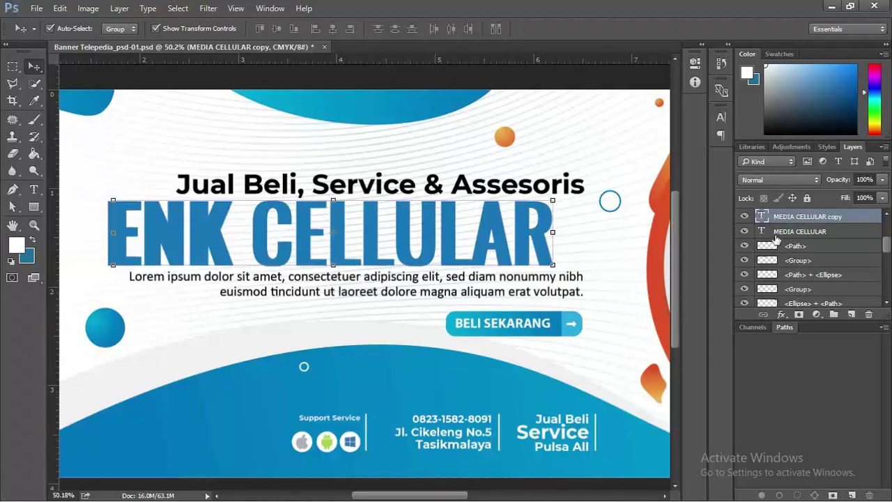
{"action": "double_click", "coordinate": [762, 216]}
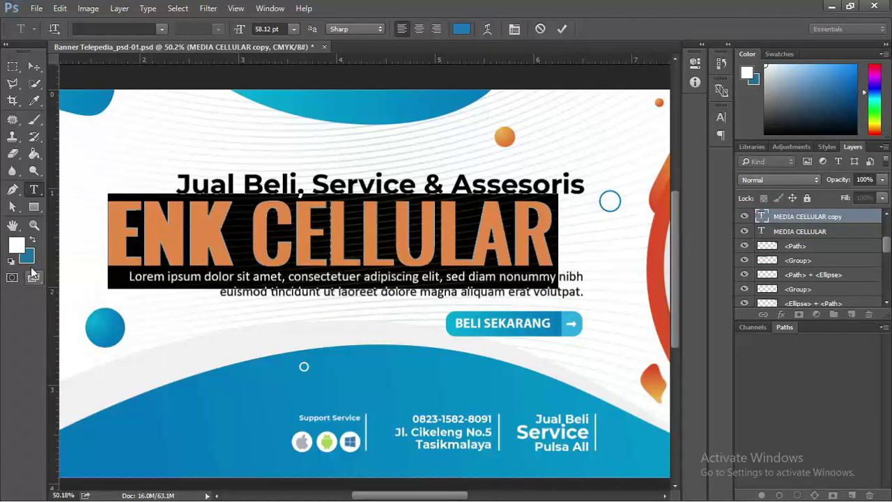
{"action": "left_click", "coordinate": [16, 244]}
{"action": "left_click_drag", "start_coordinate": [511, 149], "coordinate": [477, 139]}
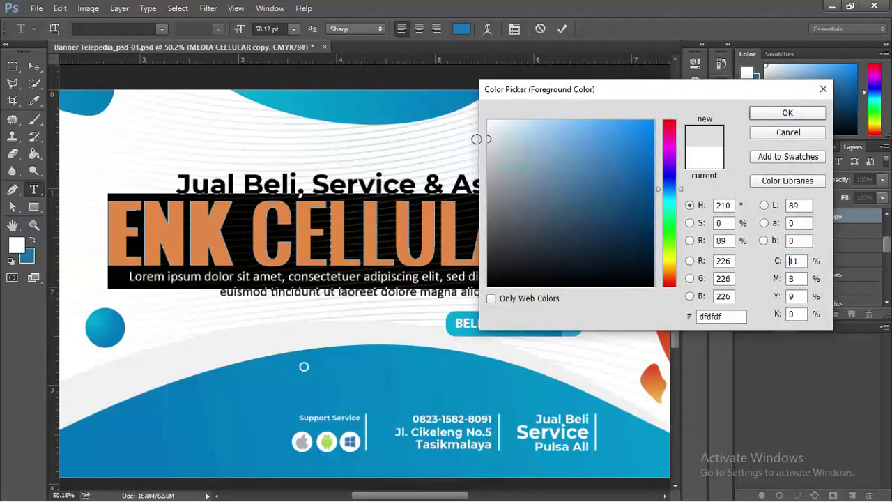
{"action": "left_click", "coordinate": [790, 114]}
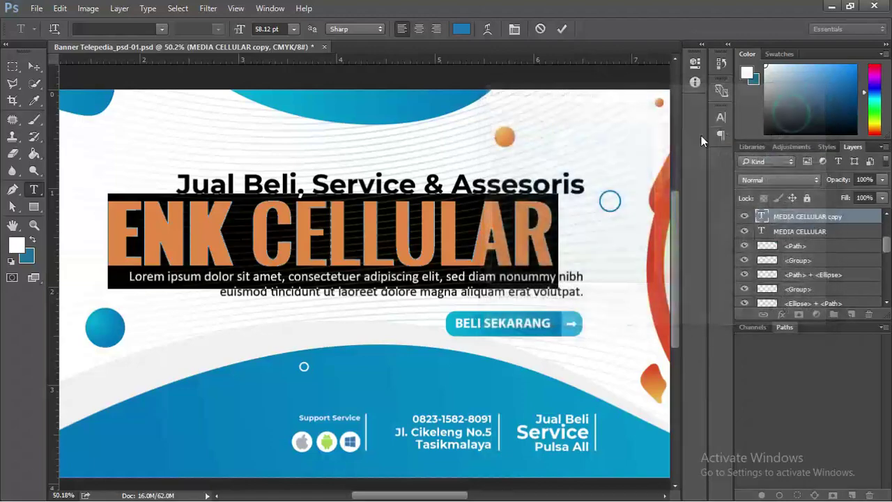
{"action": "left_click", "coordinate": [34, 67]}
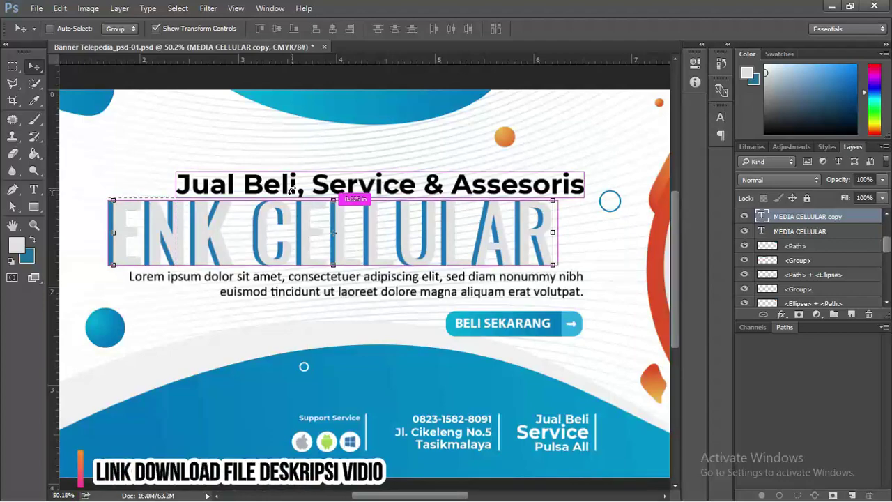
Send the grey headline copy behind the blue headline and nudge it left until only a thin shadow edge shows
{"action": "key", "text": "ctrl+e"}
{"action": "key", "text": "ctrl+z"}
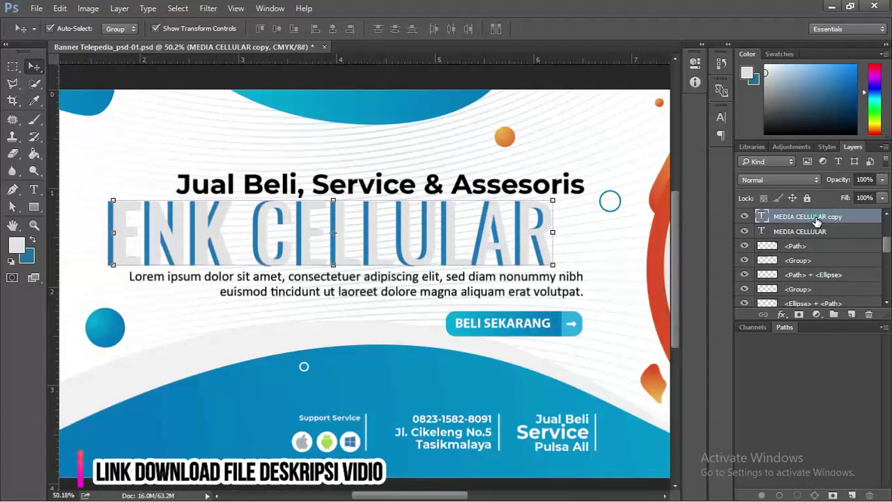
{"action": "key", "text": "ctrl+e"}
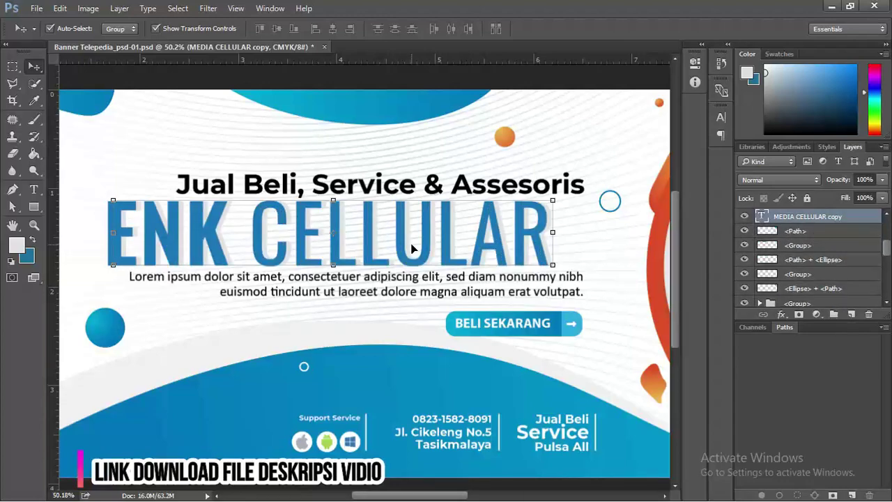
{"action": "key", "text": "Left"}
{"action": "key", "text": "Left"}
{"action": "key", "text": "Left"}
{"action": "key", "text": "Left"}
{"action": "key", "text": "Left"}
{"action": "key", "text": "Left"}
{"action": "key", "text": "Left"}
{"action": "key", "text": "Left"}
{"action": "key", "text": "Left"}
{"action": "key", "text": "Left"}
{"action": "key", "text": "Left"}
{"action": "key", "text": "Left"}
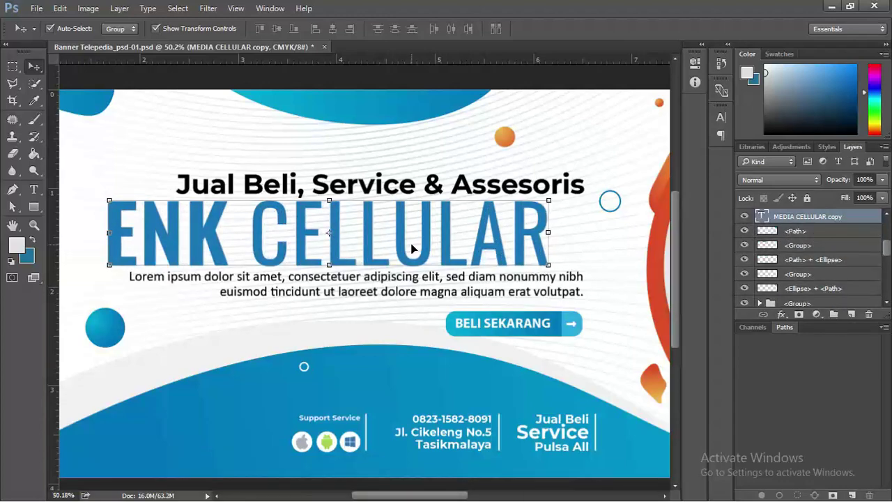
{"action": "scroll", "coordinate": [411, 241], "scroll_direction": "up", "scroll_amount": 4, "text": "alt"}
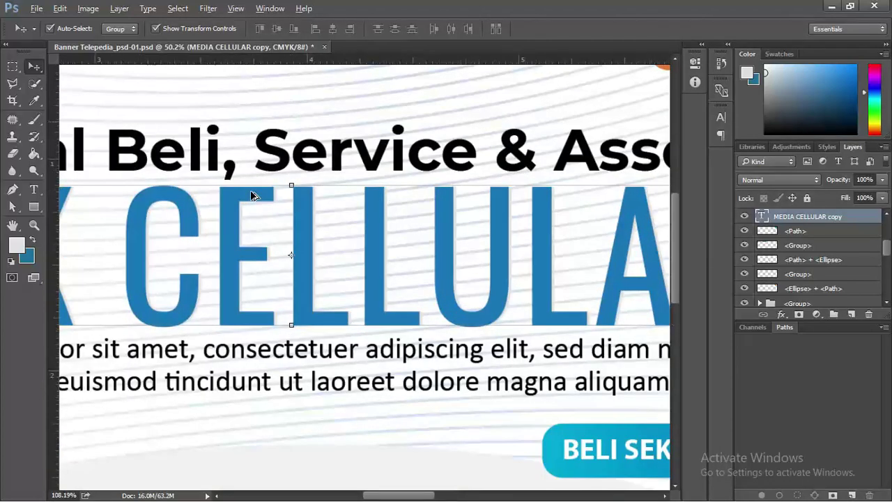
{"action": "scroll", "coordinate": [278, 196], "scroll_direction": "down", "scroll_amount": 4, "text": "alt"}
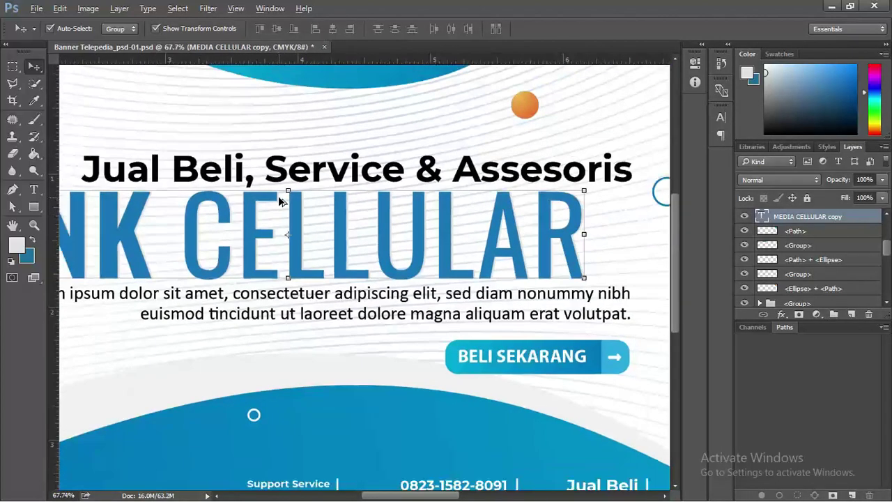
{"action": "scroll", "coordinate": [278, 196], "scroll_direction": "down", "scroll_amount": 1, "text": "alt"}
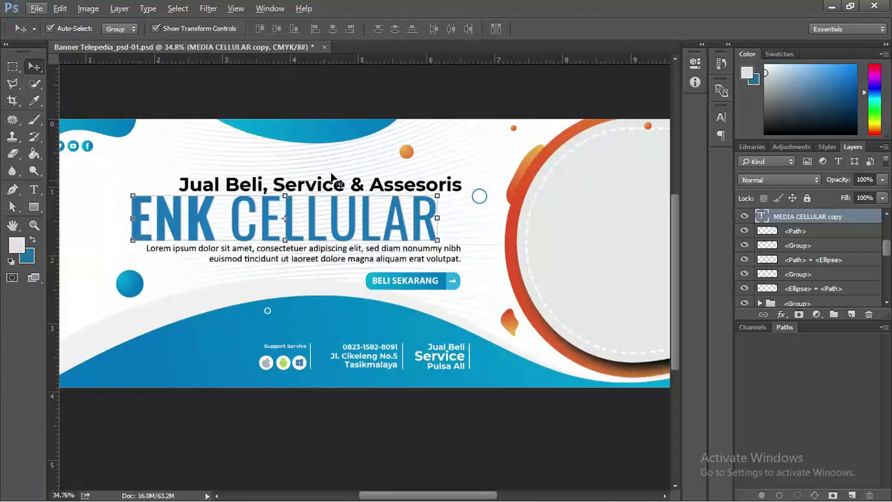
{"action": "left_click", "coordinate": [33, 189]}
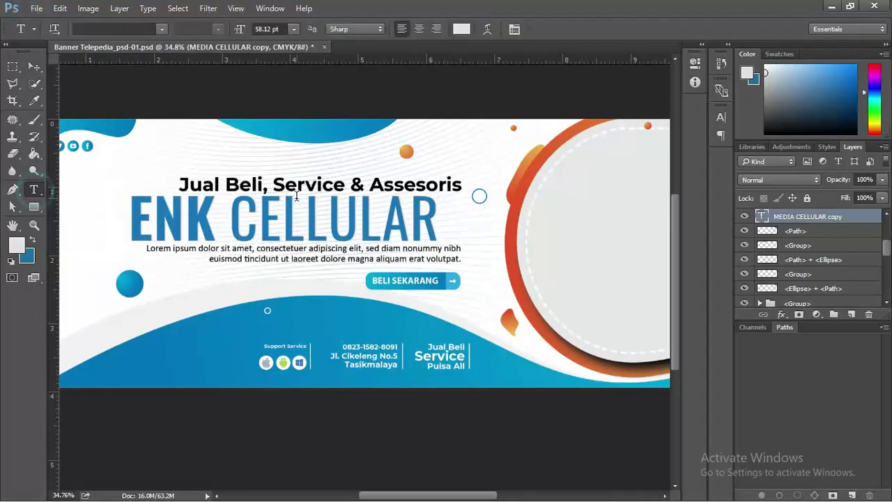
{"action": "double_click", "coordinate": [239, 182]}
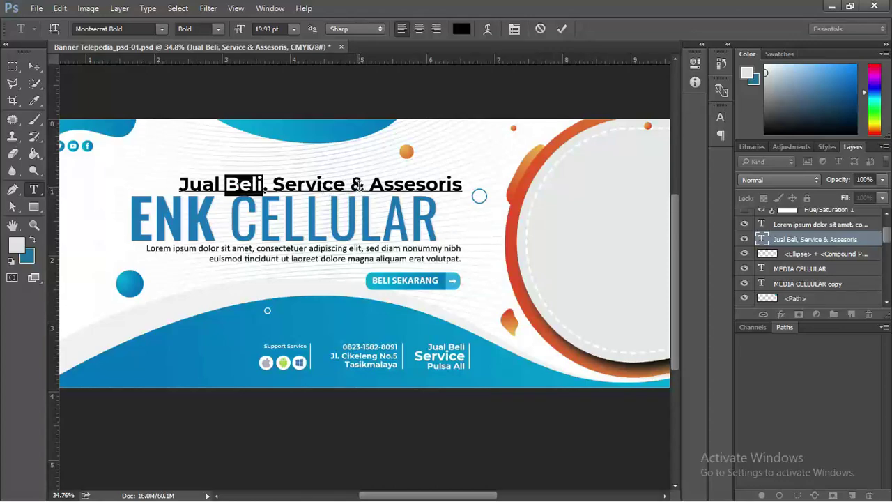
{"action": "left_click", "coordinate": [363, 184]}
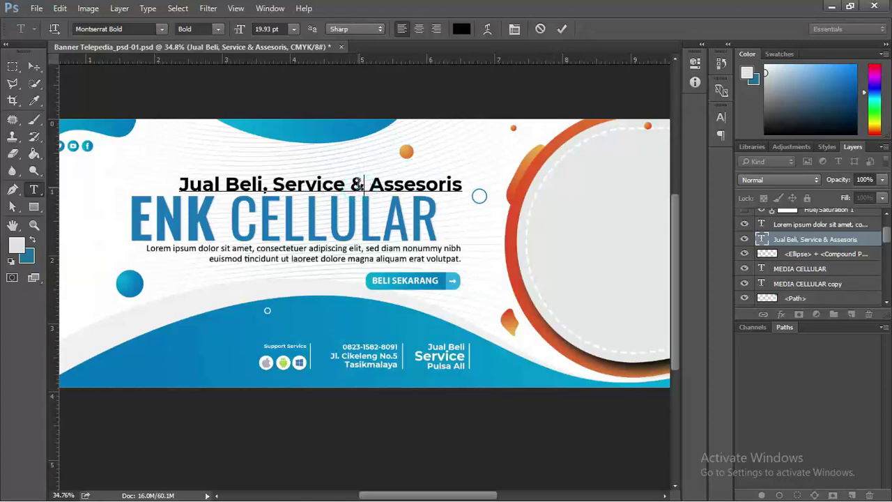
{"action": "double_click", "coordinate": [357, 183]}
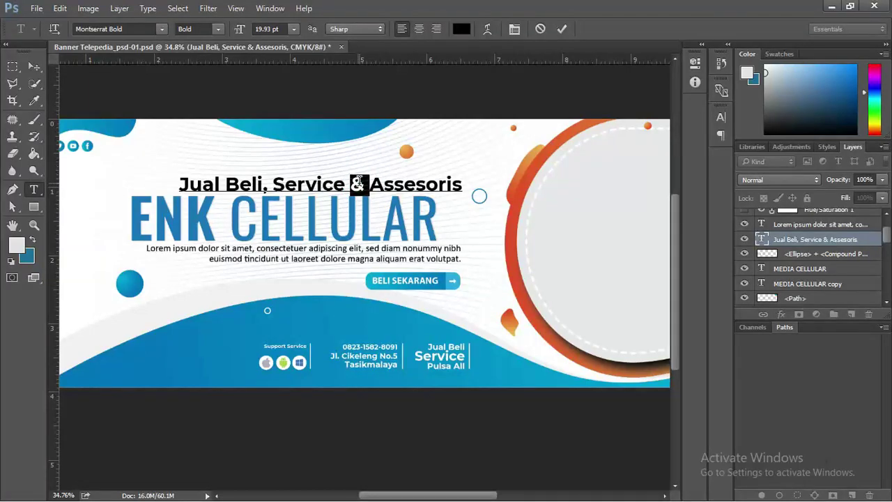
{"action": "left_click", "coordinate": [34, 66]}
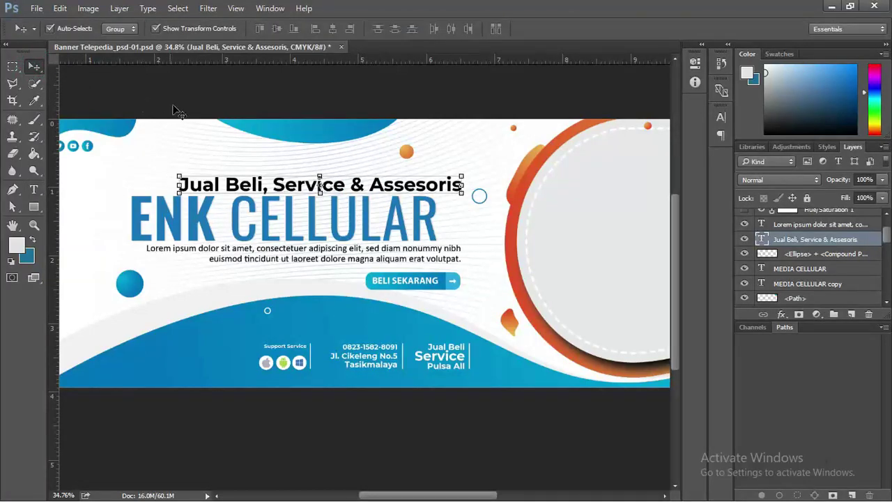
Switch to the Banner folder in File Explorer and place the smartphone photo from it into the Photoshop banner
{"action": "left_click", "coordinate": [191, 135]}
{"action": "scroll", "coordinate": [192, 134], "scroll_direction": "down", "scroll_amount": 2}
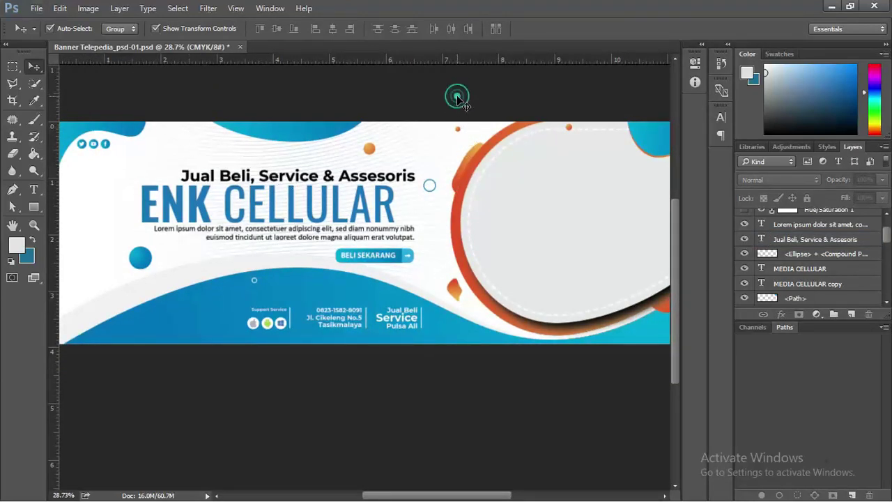
{"action": "scroll", "coordinate": [477, 230], "scroll_direction": "right", "scroll_amount": 5}
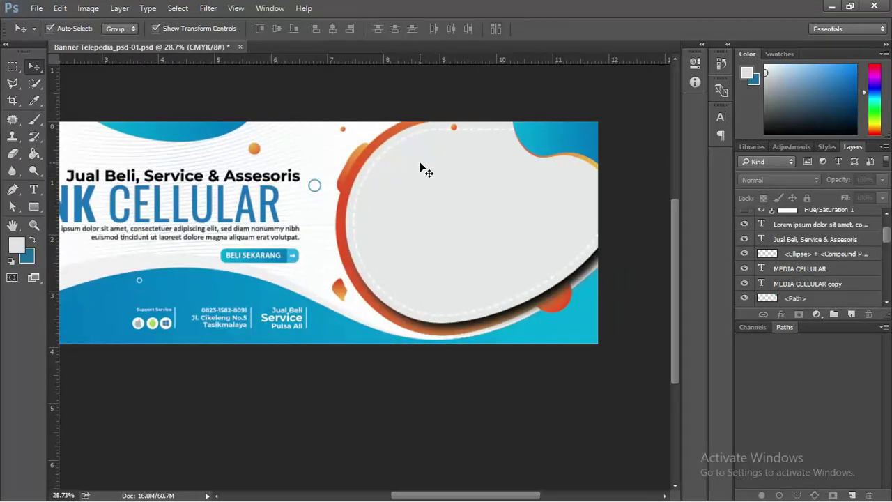
{"action": "key", "text": "alt+Tab"}
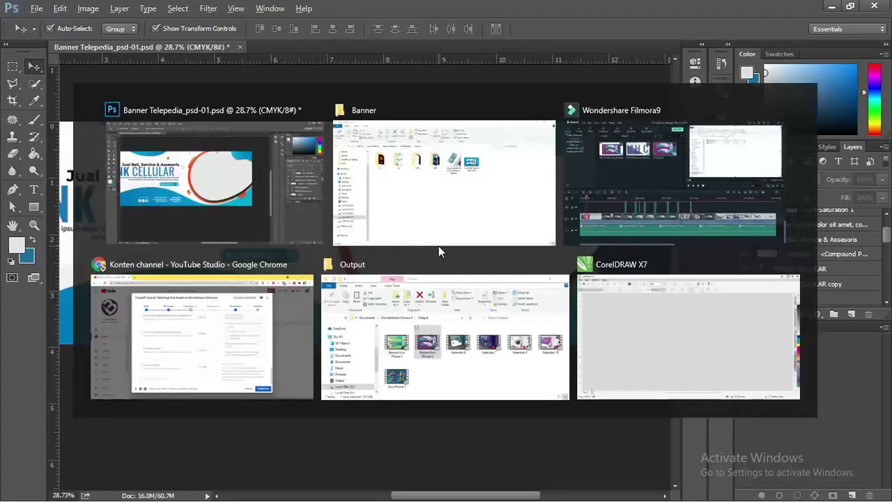
{"action": "double_click", "coordinate": [501, 154]}
{"action": "key", "text": "alt+Tab"}
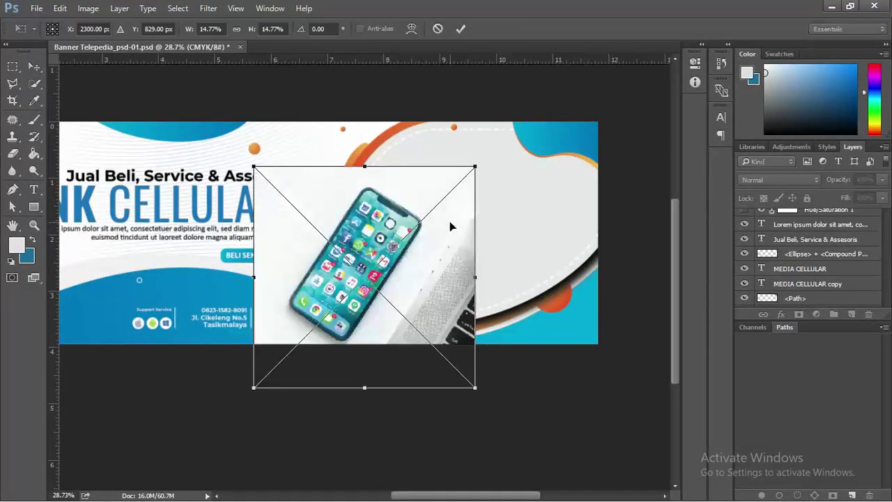
{"action": "key", "text": "Return"}
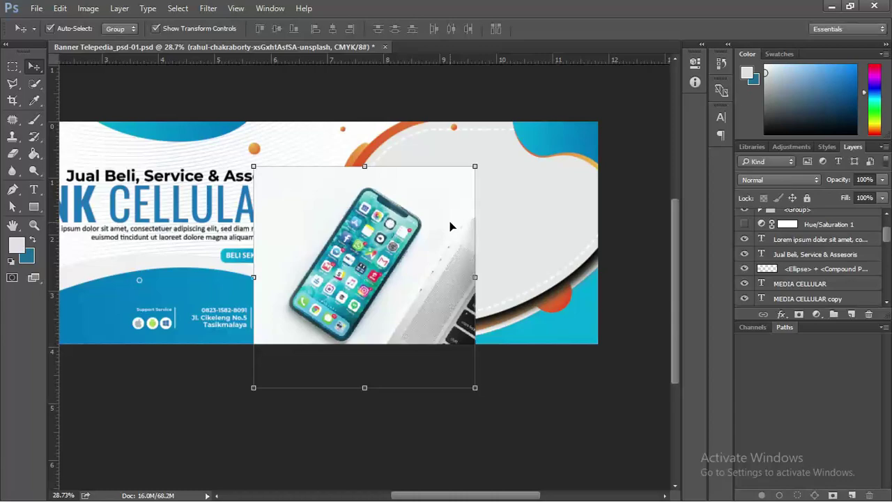
Move the smartphone photo over the rounded grey frame and enlarge it to 18.39%
{"action": "left_click_drag", "start_coordinate": [443, 222], "coordinate": [541, 167]}
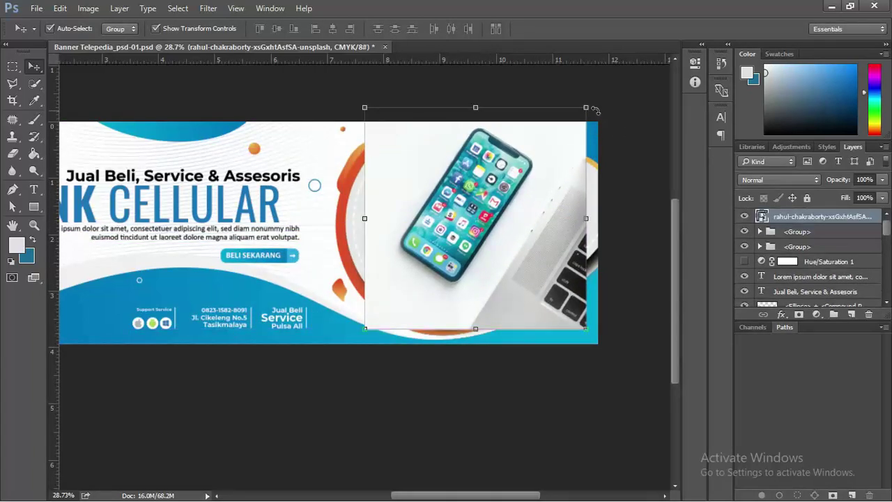
{"action": "left_click_drag", "start_coordinate": [589, 107], "coordinate": [609, 106]}
{"action": "left_click_drag", "start_coordinate": [537, 178], "coordinate": [521, 203]}
{"action": "key", "text": "Return"}
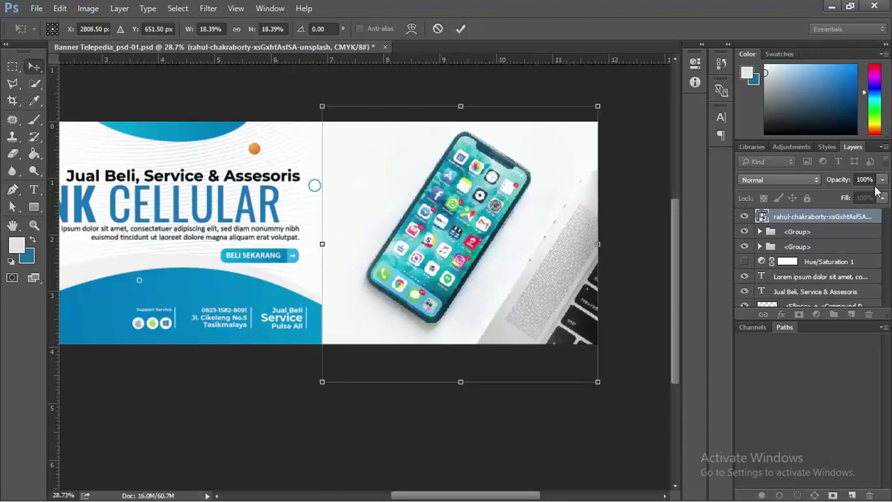
Lower the smartphone photo's opacity to 45%, then scale it to 17.89% and reposition it over the grey frame
{"action": "left_click", "coordinate": [882, 180]}
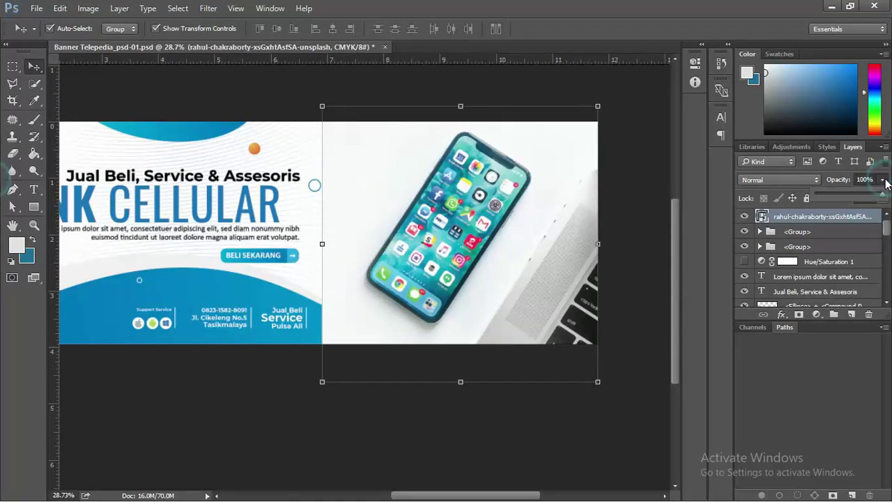
{"action": "left_click_drag", "start_coordinate": [862, 193], "coordinate": [848, 197]}
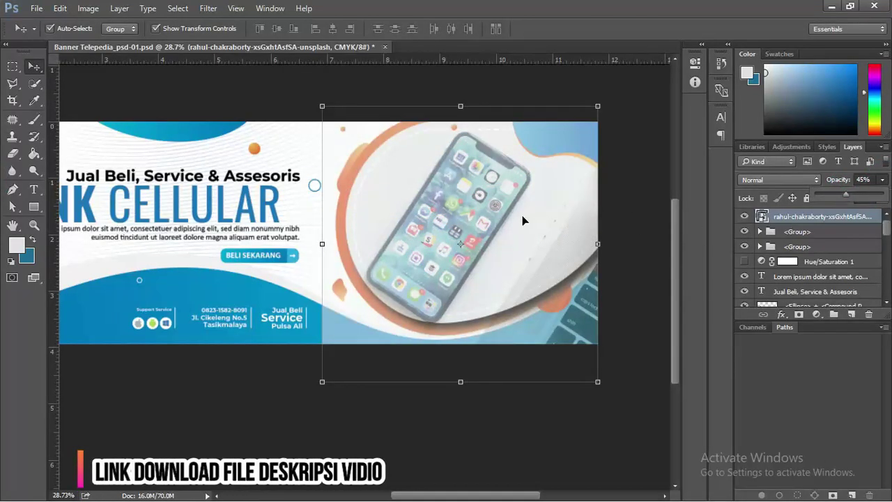
{"action": "left_click_drag", "start_coordinate": [523, 220], "coordinate": [528, 218]}
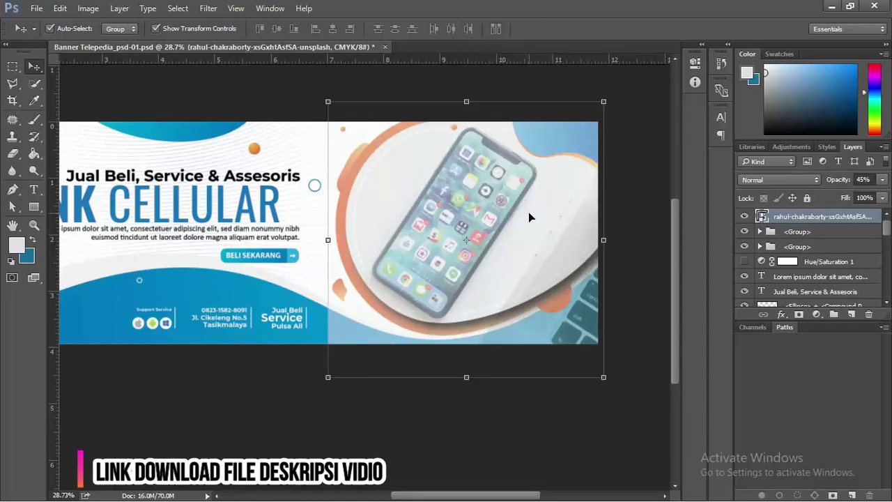
{"action": "left_click", "coordinate": [603, 102]}
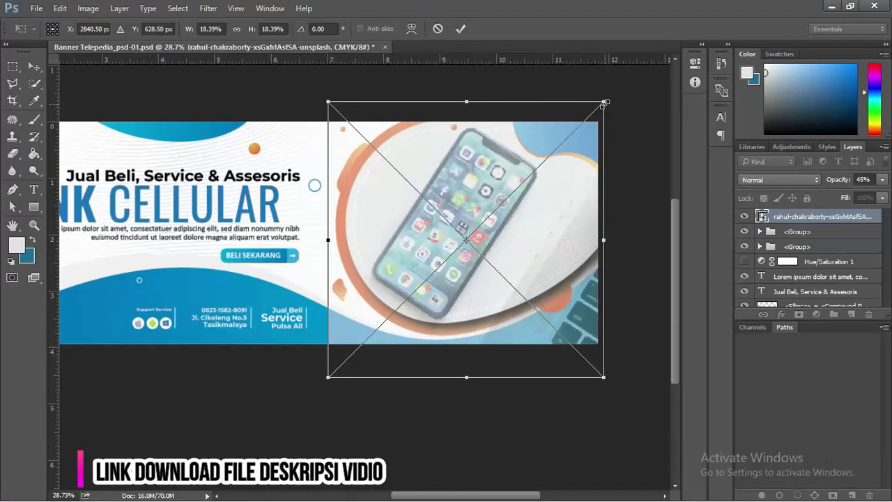
{"action": "left_click_drag", "start_coordinate": [605, 101], "coordinate": [596, 110]}
{"action": "left_click_drag", "start_coordinate": [507, 237], "coordinate": [520, 233]}
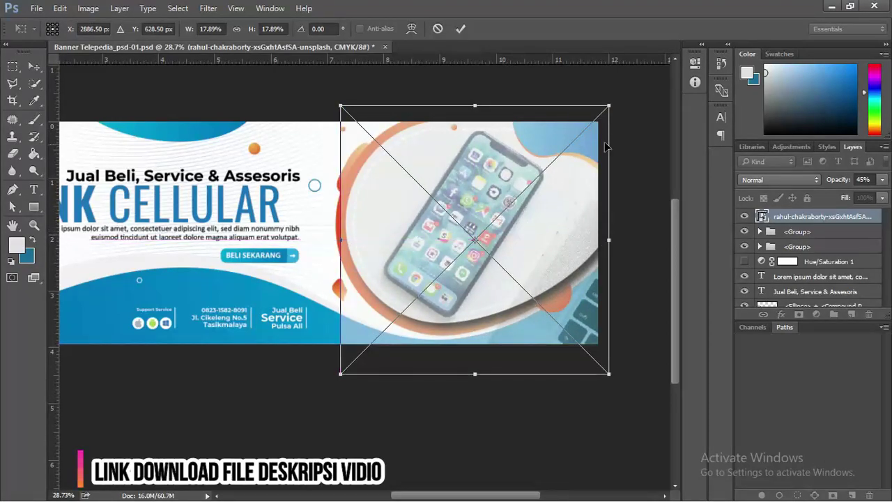
{"action": "key", "text": "Return"}
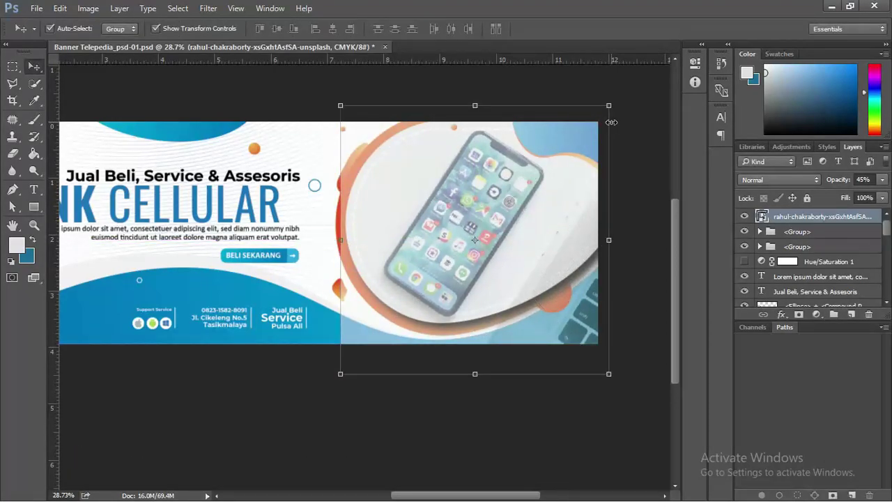
Lock the smartphone photo layer and select the artwork layer beneath it that contains the rounded grey frame
{"action": "left_click", "coordinate": [780, 267]}
{"action": "left_click", "coordinate": [841, 218]}
{"action": "left_click", "coordinate": [520, 190]}
{"action": "key", "text": "ctrl+z"}
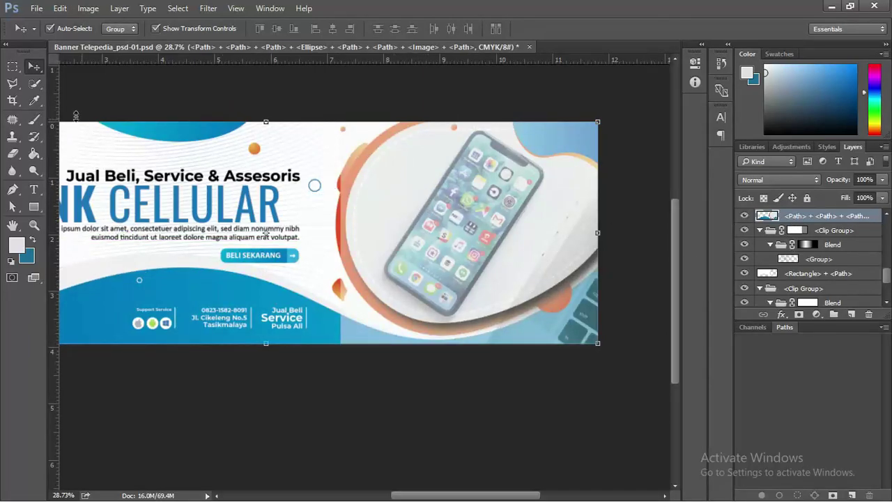
Select the grey interior of the rounded frame using the Magic Wand with a tolerance of 32
{"action": "left_click", "coordinate": [34, 83]}
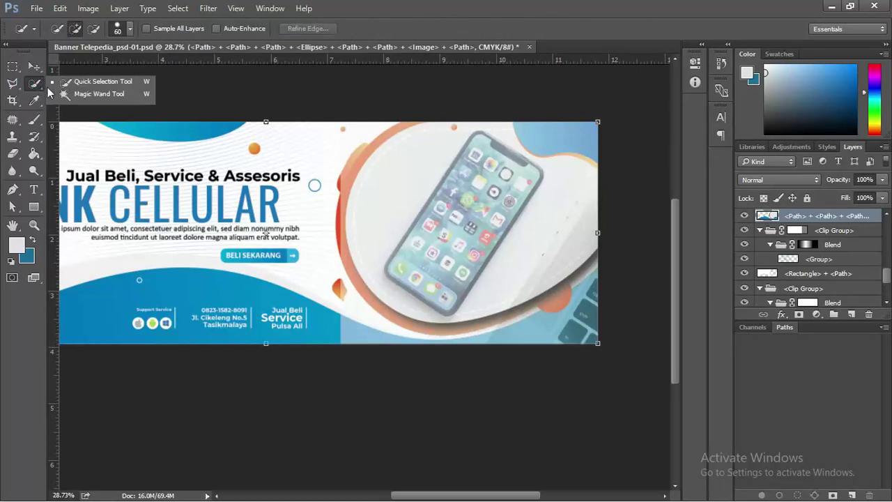
{"action": "left_click", "coordinate": [97, 93]}
{"action": "left_click", "coordinate": [405, 176]}
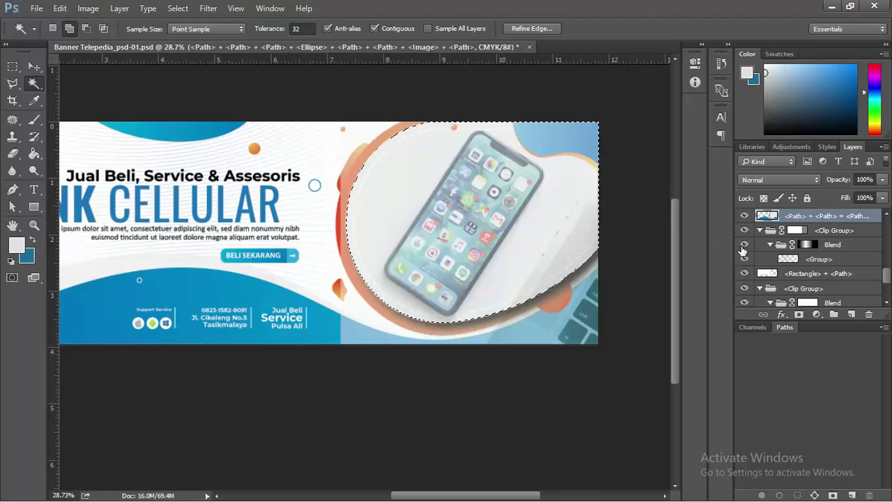
Return to the smartphone photo layer and unlock it, keeping the frame selection active
{"action": "scroll", "coordinate": [775, 241], "scroll_direction": "up", "scroll_amount": 3}
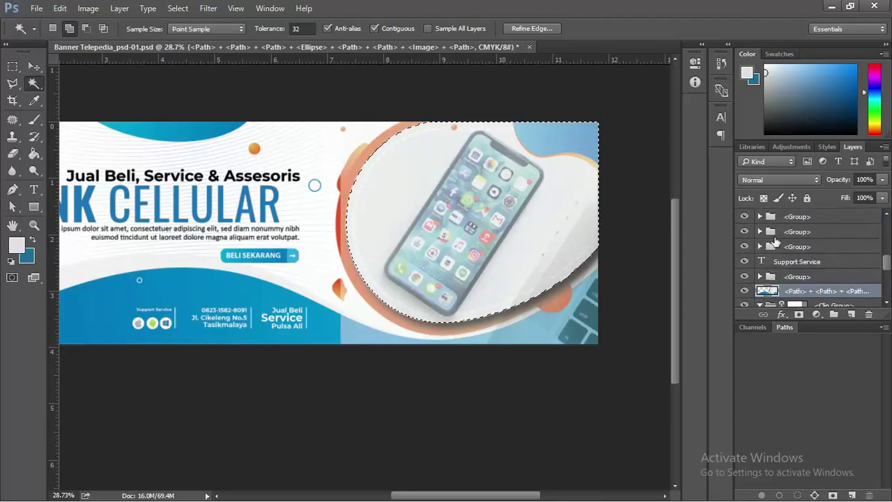
{"action": "scroll", "coordinate": [775, 241], "scroll_direction": "up", "scroll_amount": 2}
{"action": "scroll", "coordinate": [787, 251], "scroll_direction": "up", "scroll_amount": 5}
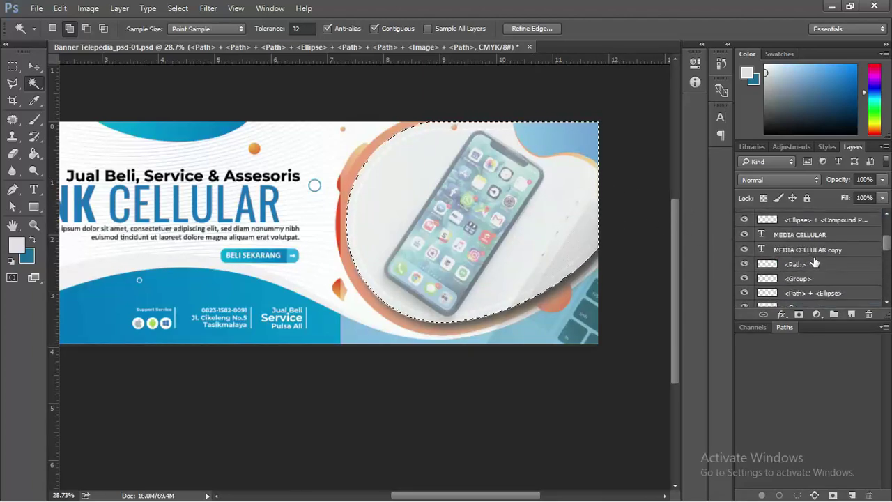
{"action": "left_click", "coordinate": [785, 220]}
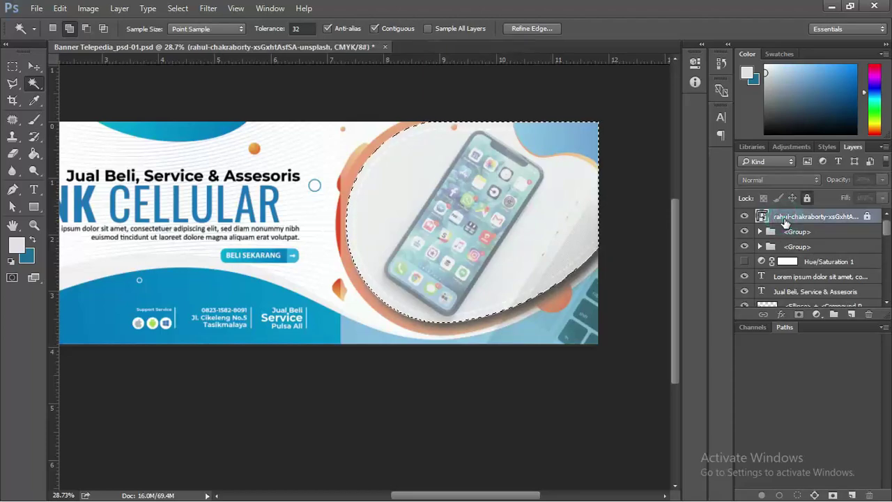
{"action": "left_click", "coordinate": [806, 199]}
{"action": "left_click", "coordinate": [806, 199]}
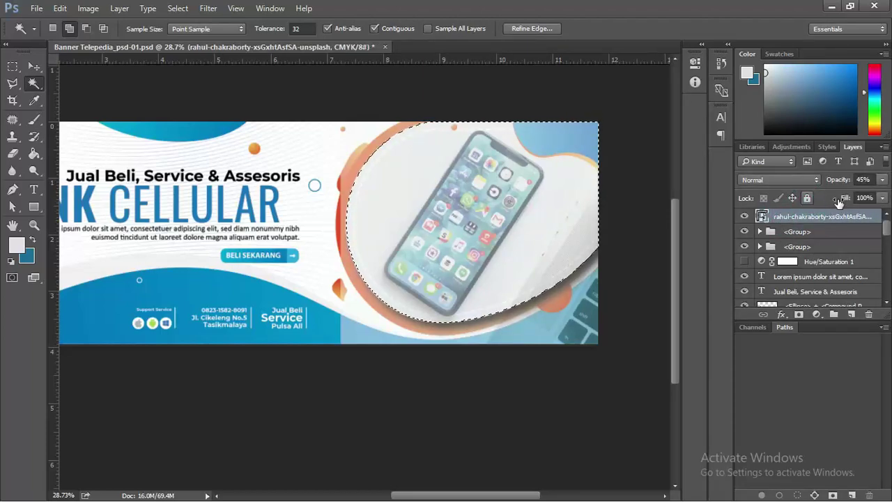
Raise the smartphone photo's opacity to 100% and mask the photo to the frame selection
{"action": "left_click", "coordinate": [882, 179]}
{"action": "left_click_drag", "start_coordinate": [858, 195], "coordinate": [885, 195]}
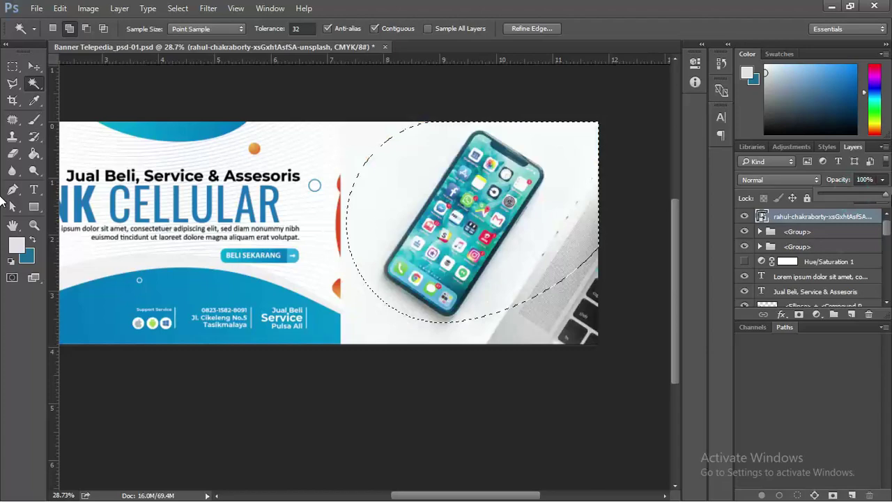
{"action": "left_click", "coordinate": [800, 315]}
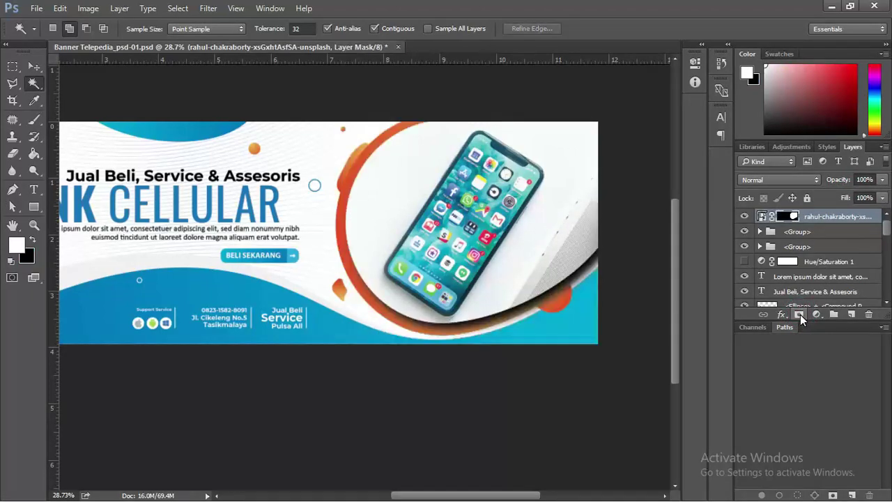
Move the masked smartphone photo down the layer stack until it lies beneath the frame's orange border accents and dashed outline
{"action": "left_click", "coordinate": [34, 66]}
{"action": "left_click_drag", "start_coordinate": [822, 218], "coordinate": [808, 286]}
{"action": "scroll", "coordinate": [808, 286], "scroll_direction": "up", "scroll_amount": 2}
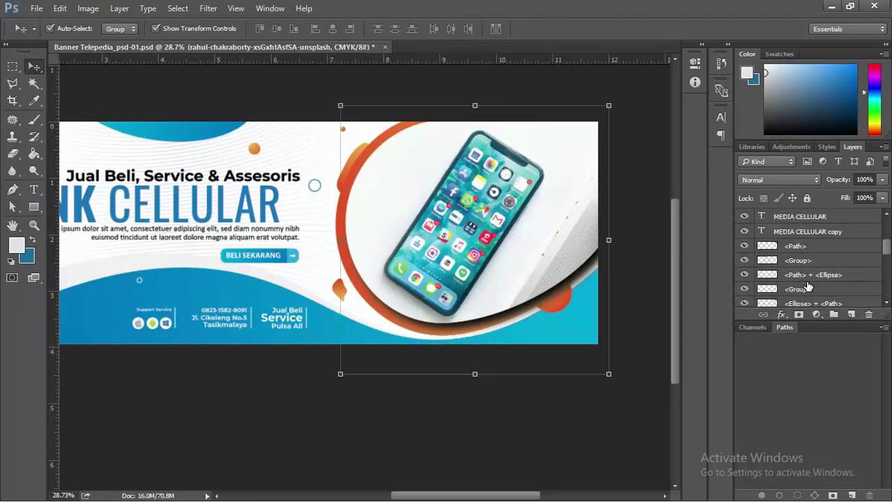
{"action": "left_click", "coordinate": [492, 222]}
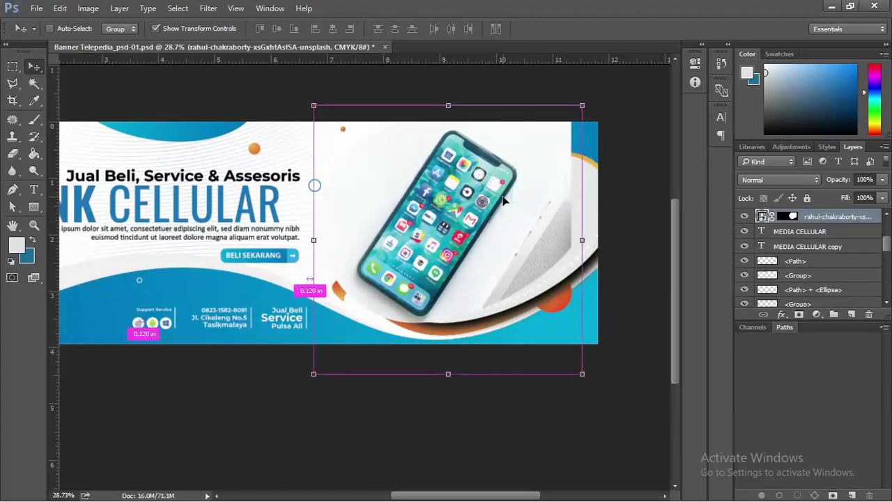
{"action": "left_click_drag", "start_coordinate": [829, 216], "coordinate": [831, 274]}
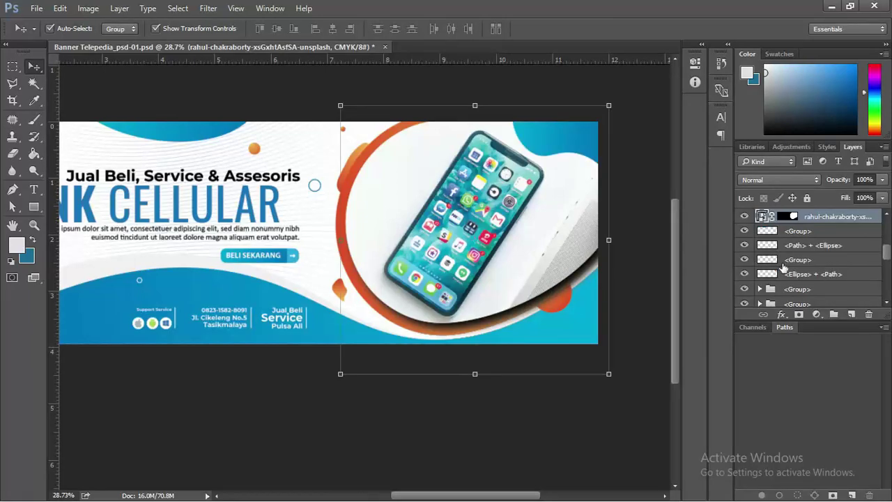
{"action": "left_click_drag", "start_coordinate": [835, 219], "coordinate": [816, 435]}
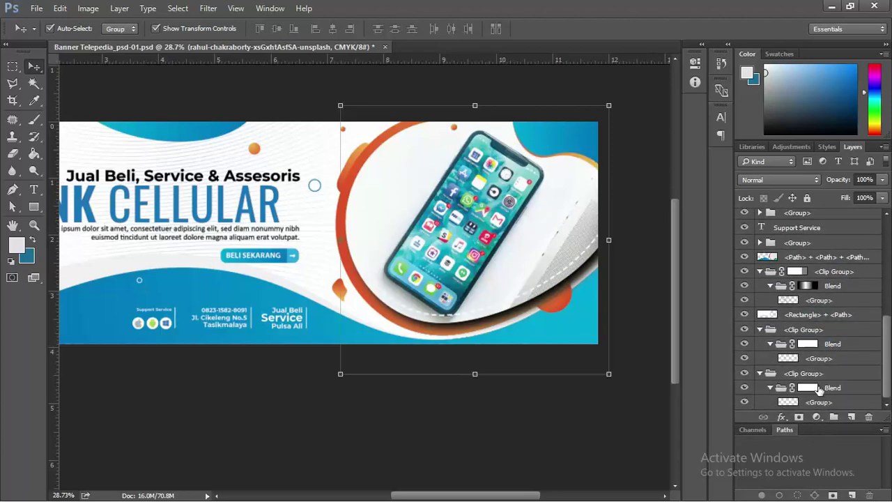
Try restacking the layer group that holds the photo above the Support Service text layer
{"action": "scroll", "coordinate": [822, 348], "scroll_direction": "up", "scroll_amount": 3}
{"action": "left_click_drag", "start_coordinate": [825, 275], "coordinate": [825, 327]}
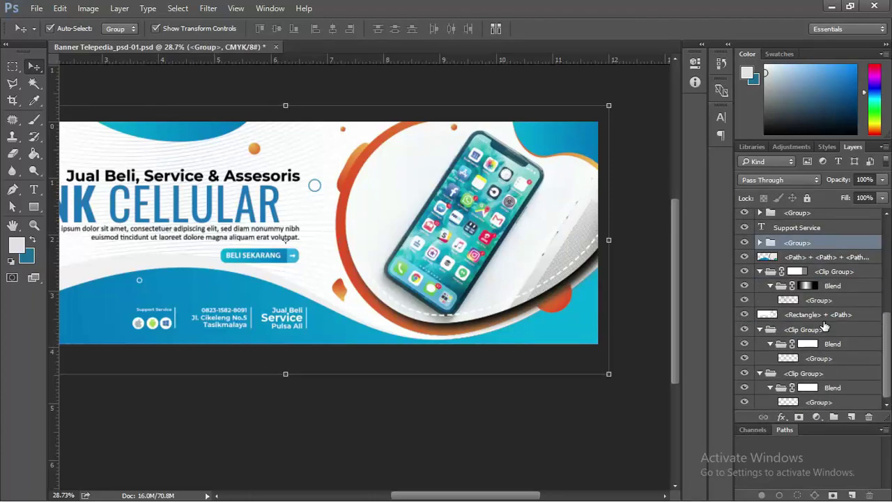
{"action": "key", "text": "ctrl+z"}
{"action": "key", "text": "ctrl+z"}
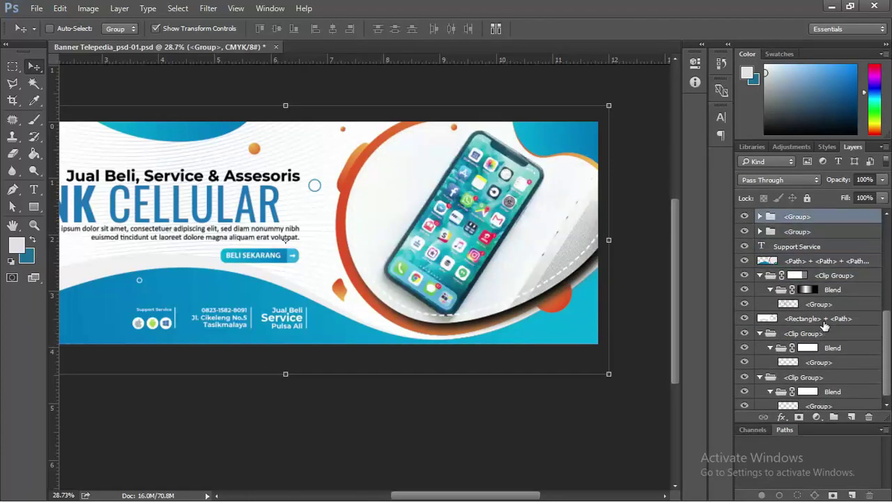
{"action": "key", "text": "ctrl+z"}
{"action": "key", "text": "ctrl+z"}
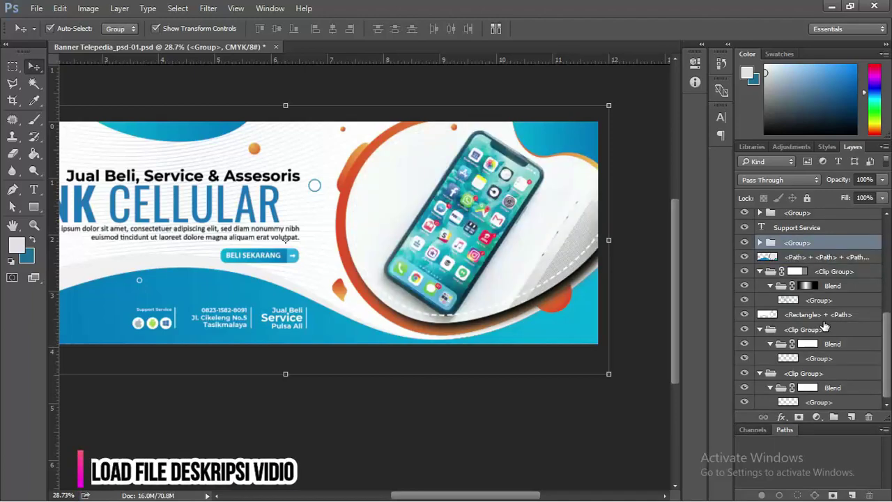
{"action": "scroll", "coordinate": [818, 306], "scroll_direction": "up", "scroll_amount": 3}
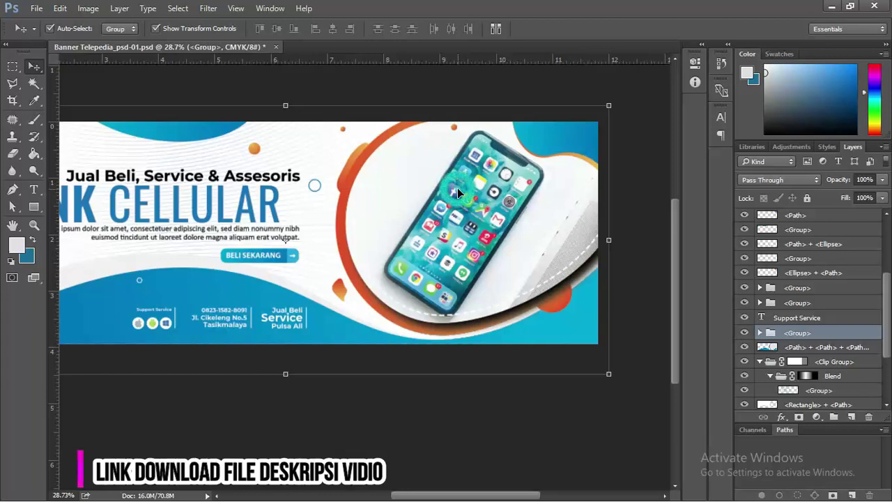
{"action": "key", "text": "ctrl+z"}
{"action": "key", "text": "ctrl+z"}
{"action": "scroll", "coordinate": [774, 299], "scroll_direction": "down", "scroll_amount": 2}
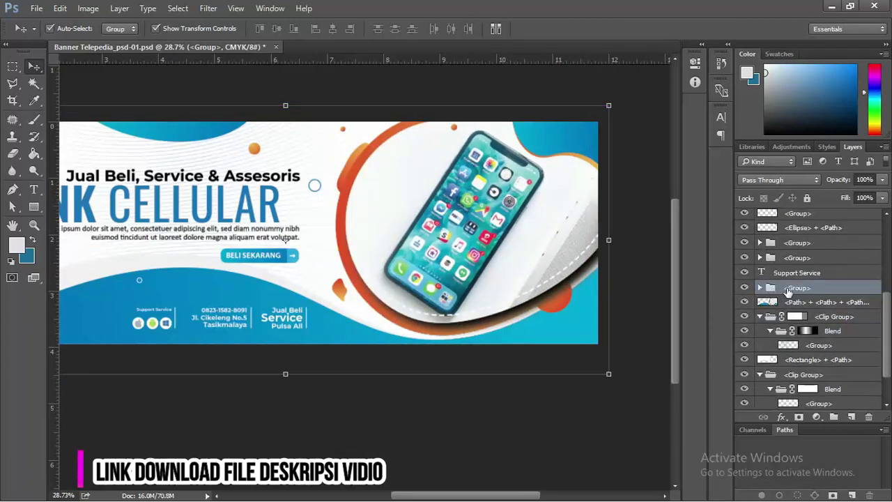
Try sending the frame's artwork layer down into the Clip Group below it, and bring it back out
{"action": "left_click", "coordinate": [816, 302]}
{"action": "key", "text": "ctrl+bracketleft"}
{"action": "key", "text": "ctrl+bracketleft"}
{"action": "key", "text": "ctrl+bracketleft"}
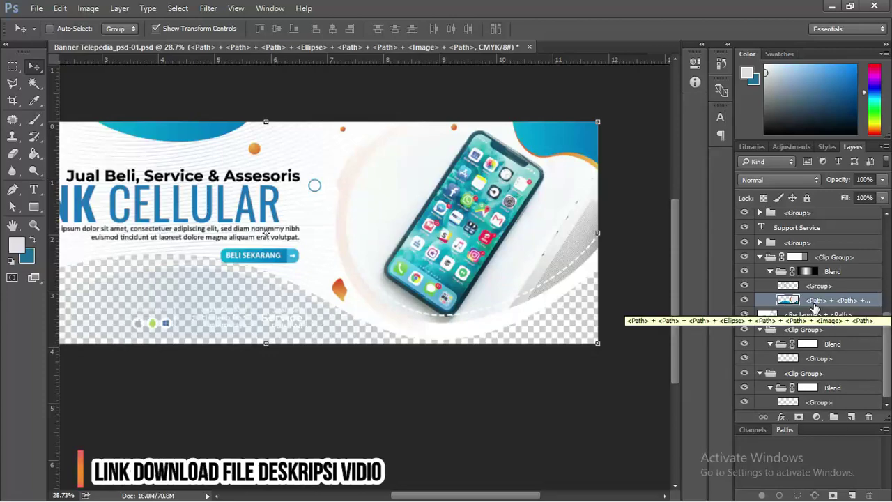
{"action": "key", "text": "ctrl+bracketright"}
{"action": "key", "text": "ctrl+bracketright"}
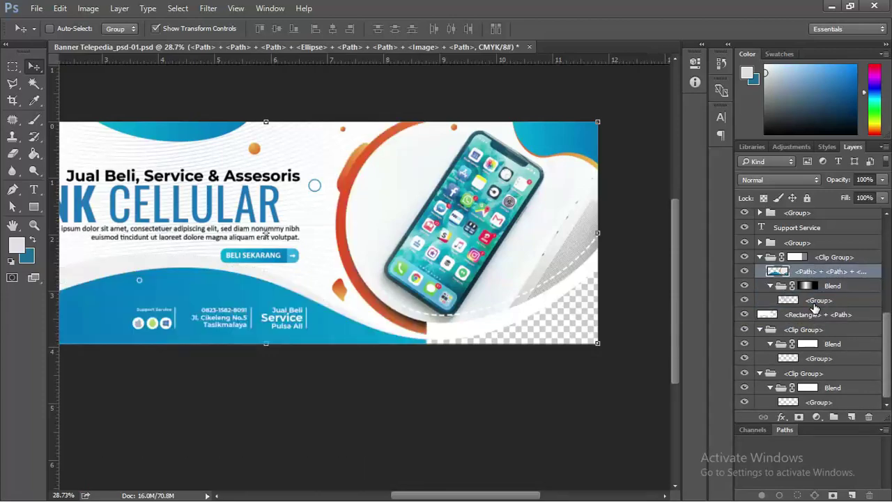
{"action": "key", "text": "ctrl+bracketright"}
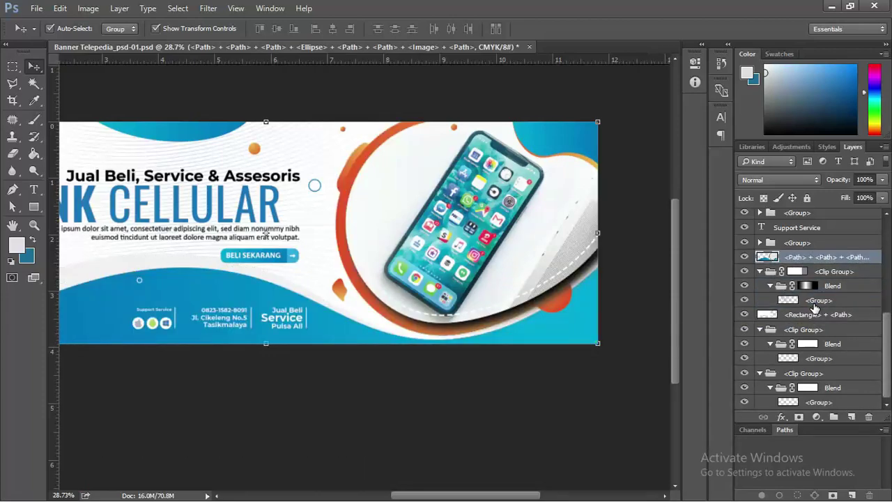
Deselect the artwork layer and check the complete banner and its ENK CELLULAR headline at full view
{"action": "left_click", "coordinate": [589, 389]}
{"action": "key", "text": "ctrl+0"}
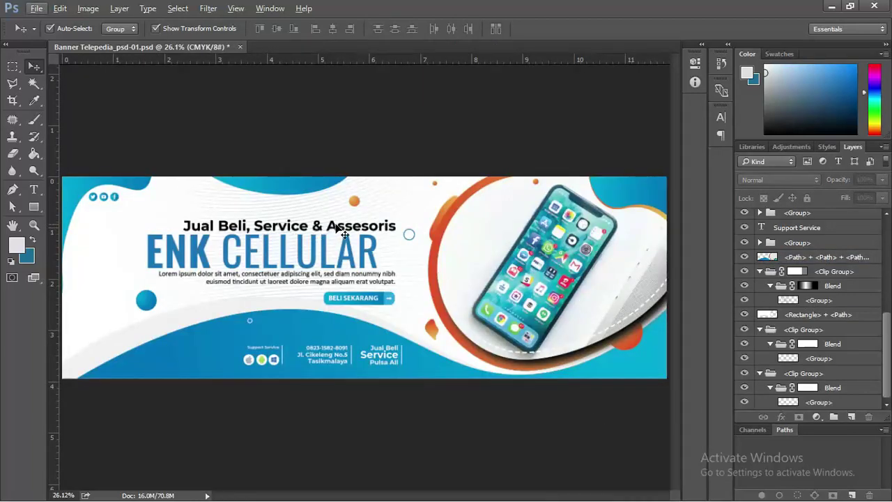
{"action": "left_click", "coordinate": [352, 250]}
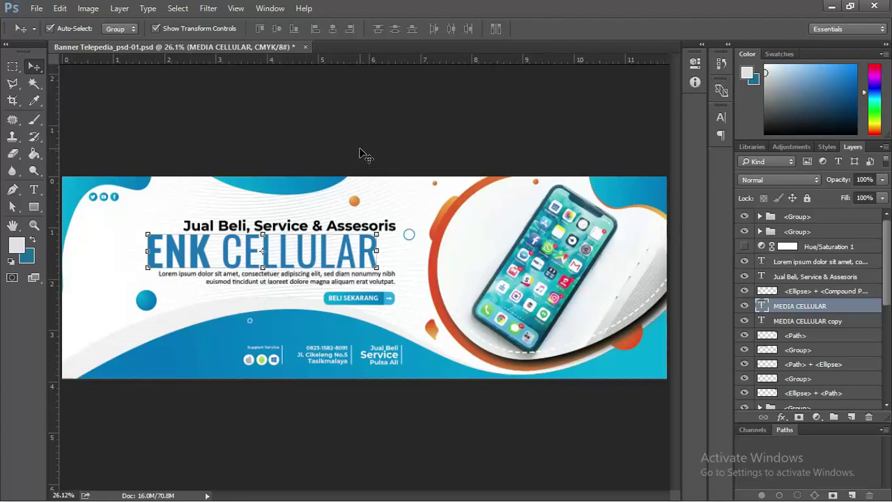
Switch to File Explorer and open the CorelDRAW file Banner Telepedia_CDR from the CDR folder
{"action": "key", "text": "alt+Tab"}
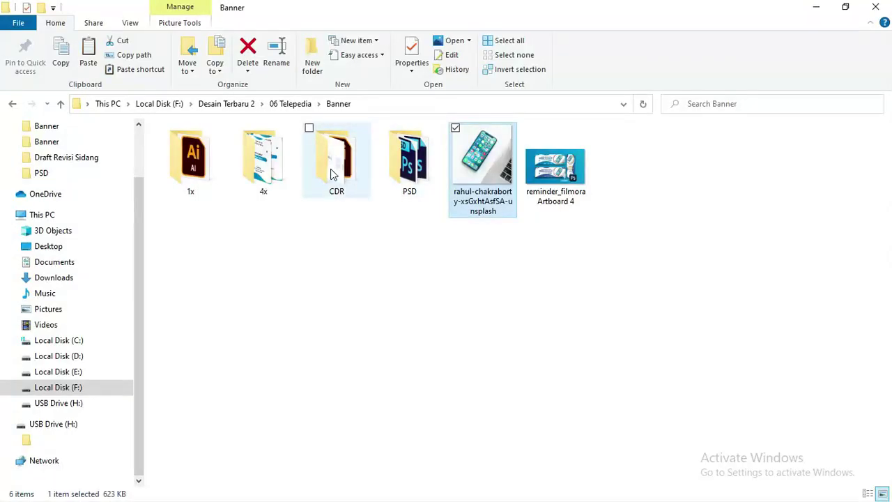
{"action": "left_click", "coordinate": [332, 167]}
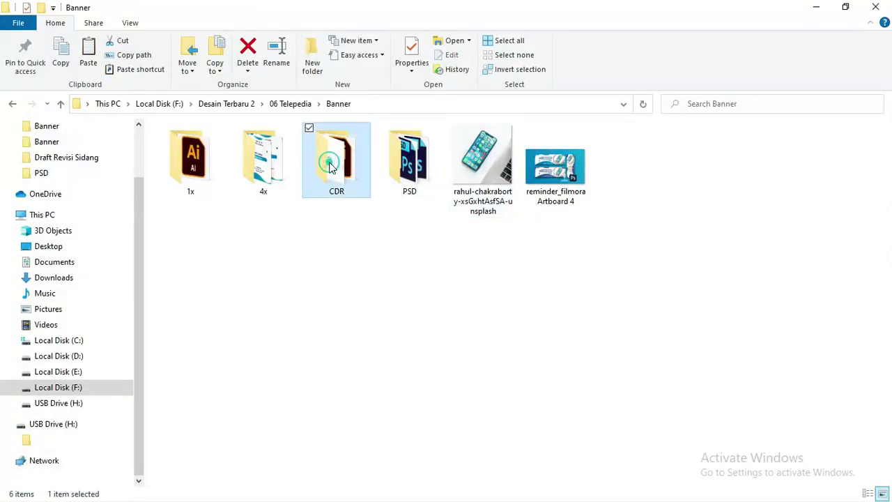
{"action": "double_click", "coordinate": [331, 168]}
{"action": "left_click", "coordinate": [218, 188]}
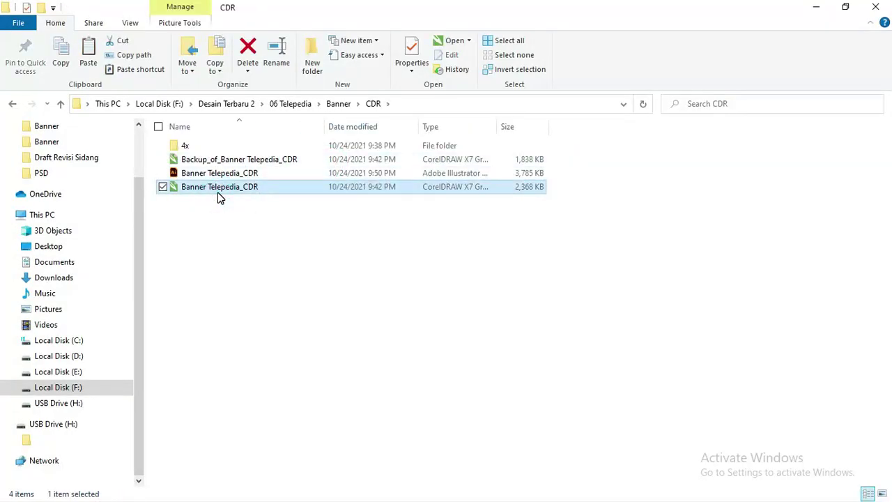
{"action": "right_click", "coordinate": [218, 198]}
{"action": "left_click", "coordinate": [263, 184]}
{"action": "key", "text": "alt+Tab"}
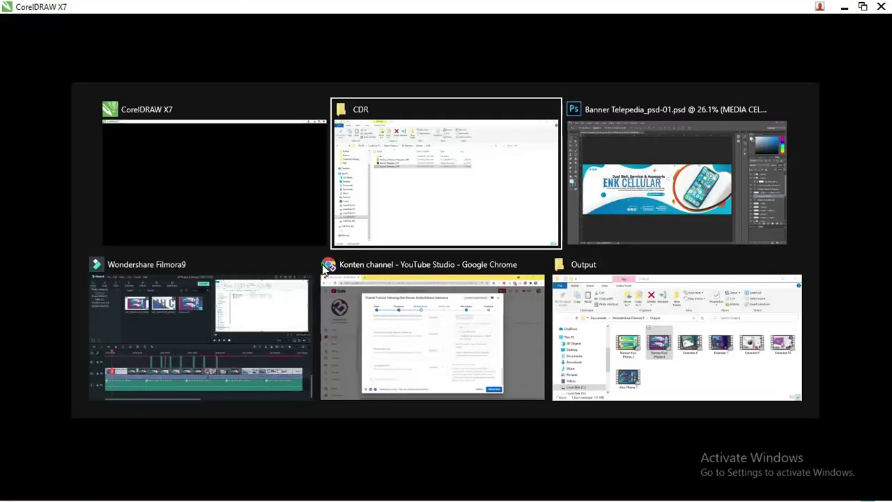
{"action": "key", "text": "alt+Tab"}
{"action": "key", "text": "alt+Tab"}
{"action": "key", "text": "alt+Tab"}
{"action": "key", "text": "alt+Tab"}
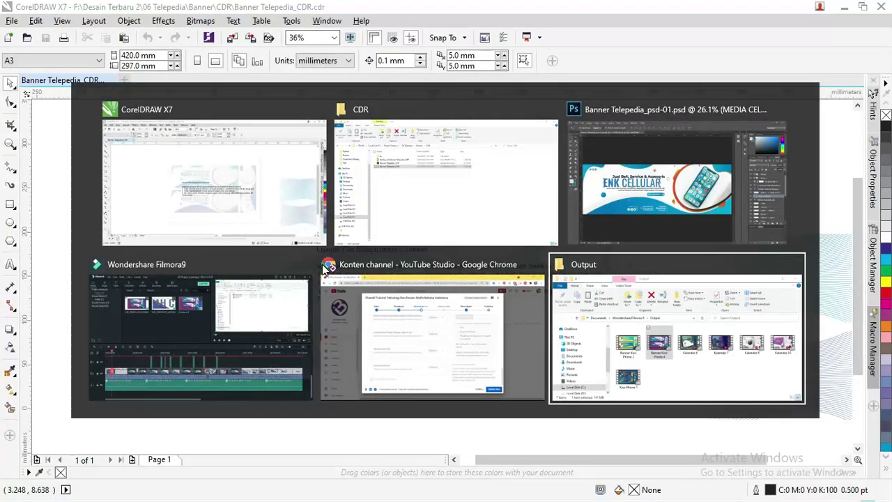
{"action": "key", "text": "alt+Tab"}
{"action": "key", "text": "alt+Tab"}
{"action": "key", "text": "alt+Tab"}
{"action": "key", "text": "alt+Tab"}
{"action": "key", "text": "alt+Tab"}
{"action": "key", "text": "alt+Tab"}
{"action": "key", "text": "alt+Tab"}
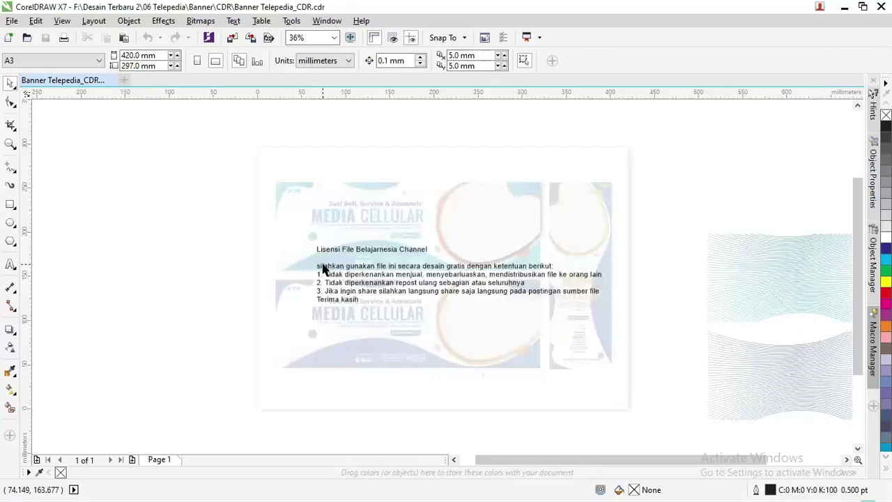
Select the licence note together with the white overlay and move both off to the side of the banner page
{"action": "scroll", "coordinate": [429, 279], "scroll_direction": "up", "scroll_amount": 3}
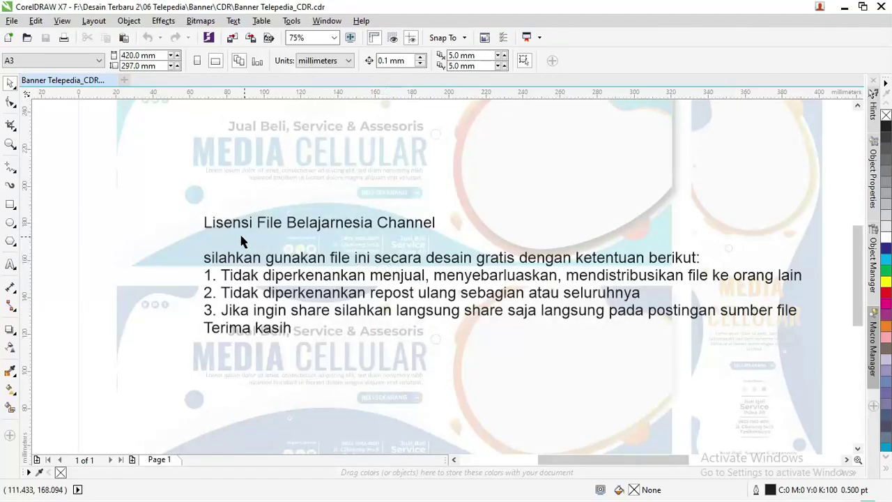
{"action": "scroll", "coordinate": [241, 241], "scroll_direction": "down", "scroll_amount": 4}
{"action": "left_click", "coordinate": [257, 242]}
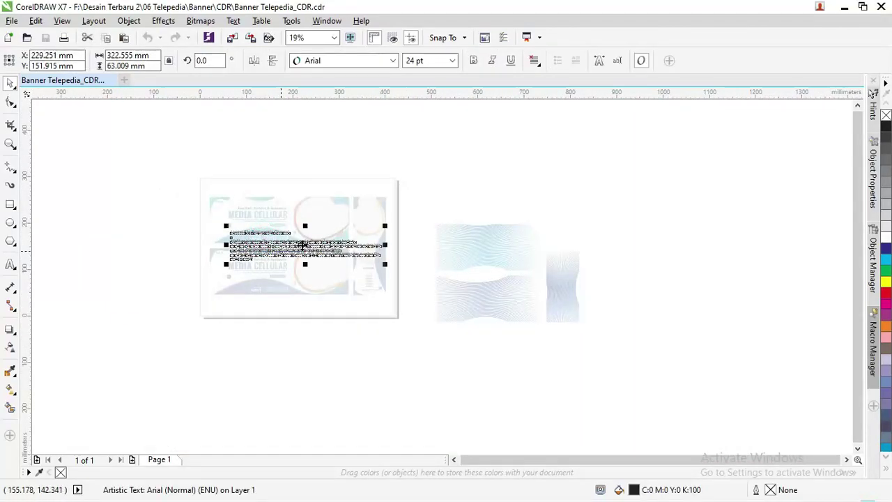
{"action": "left_click", "coordinate": [330, 227], "text": "shift"}
{"action": "left_click_drag", "start_coordinate": [330, 228], "coordinate": [809, 213]}
Try moving the wavy line pattern group beside the page closer to the banners
{"action": "scroll", "coordinate": [253, 230], "scroll_direction": "up", "scroll_amount": 5}
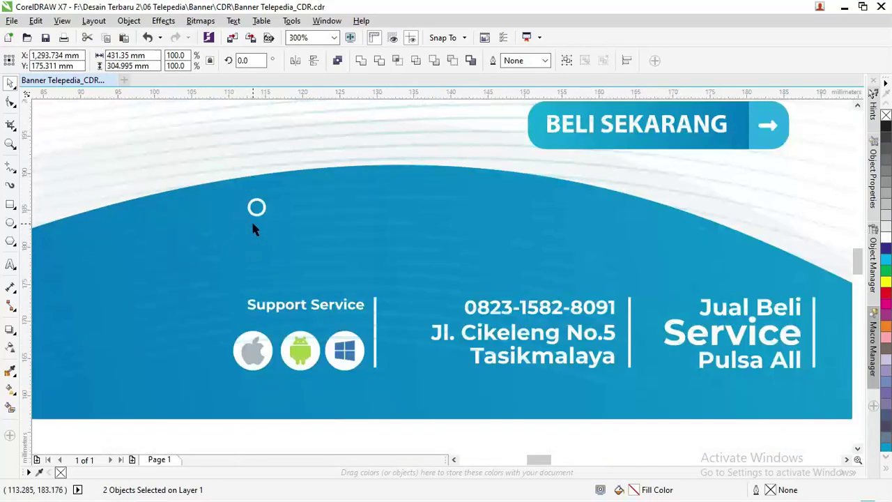
{"action": "scroll", "coordinate": [253, 228], "scroll_direction": "down", "scroll_amount": 5}
{"action": "left_click", "coordinate": [665, 265]}
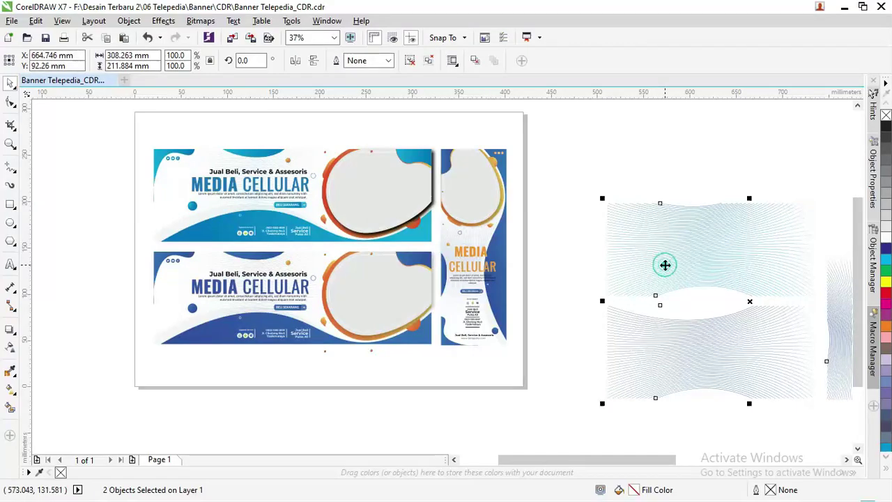
{"action": "key", "text": "ctrl+g"}
{"action": "scroll", "coordinate": [547, 261], "scroll_direction": "down", "scroll_amount": 2}
{"action": "left_click_drag", "start_coordinate": [623, 269], "coordinate": [573, 265]}
{"action": "scroll", "coordinate": [398, 254], "scroll_direction": "up", "scroll_amount": 5}
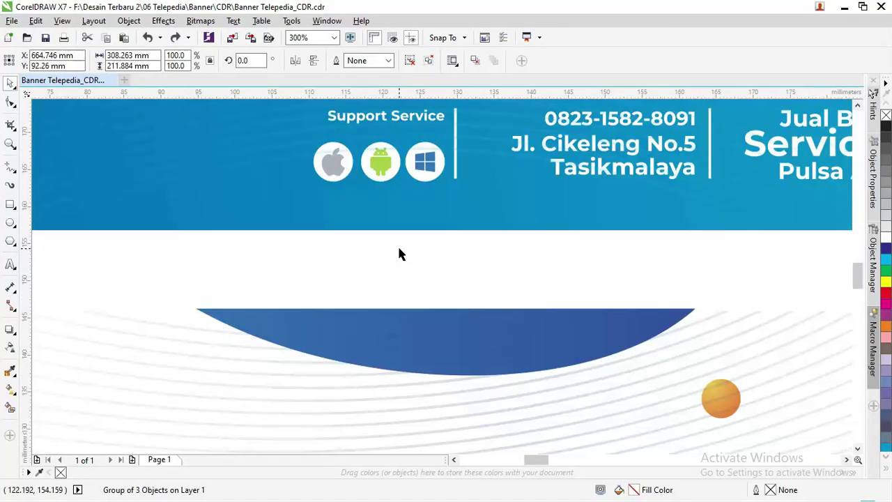
{"action": "scroll", "coordinate": [398, 253], "scroll_direction": "down", "scroll_amount": 2}
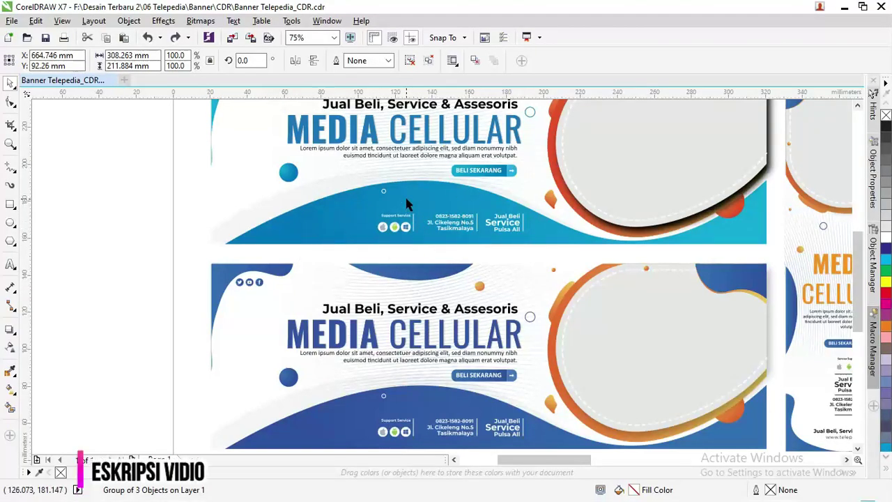
Examine the teal banner and its wavy line pattern bitmap, close up and at full view with the other banners
{"action": "scroll", "coordinate": [408, 191], "scroll_direction": "up", "scroll_amount": 2}
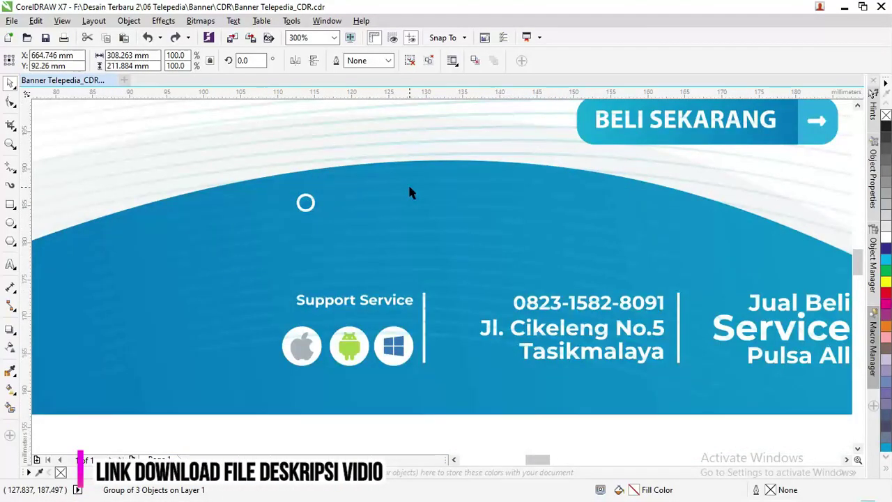
{"action": "scroll", "coordinate": [410, 193], "scroll_direction": "down", "scroll_amount": 1}
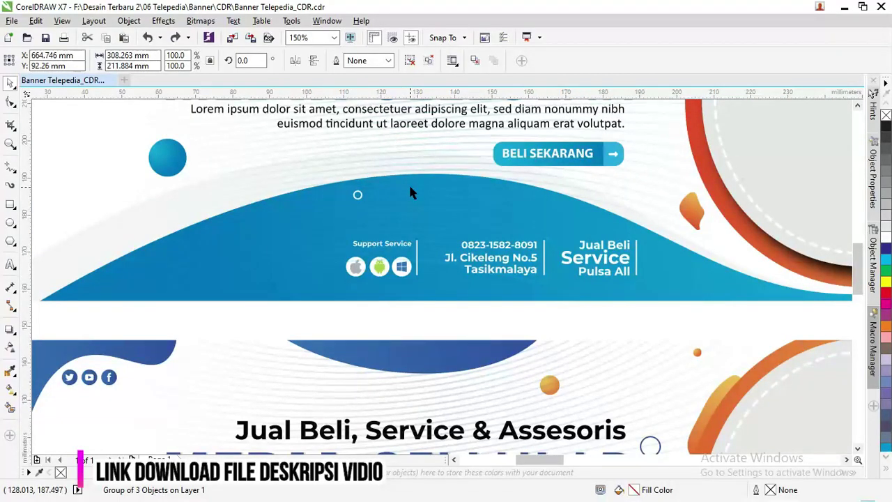
{"action": "scroll", "coordinate": [409, 193], "scroll_direction": "down", "scroll_amount": 2}
{"action": "scroll", "coordinate": [418, 193], "scroll_direction": "up", "scroll_amount": 1}
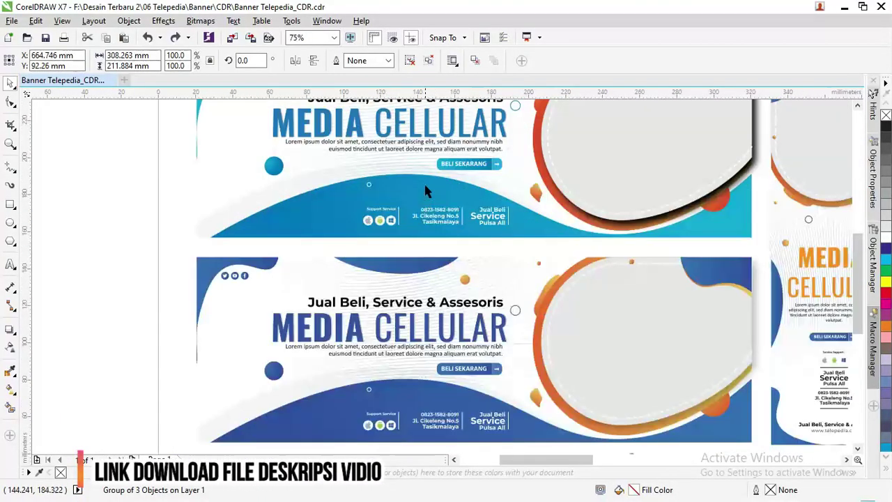
{"action": "left_click", "coordinate": [425, 186]}
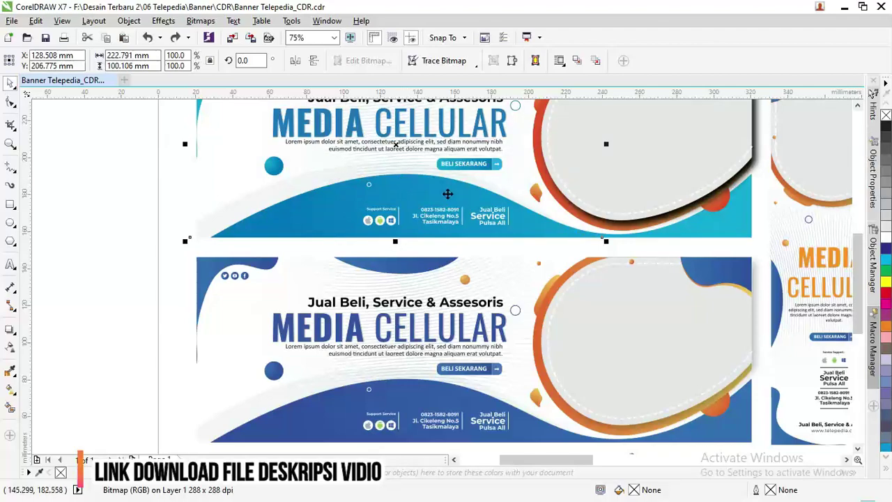
{"action": "scroll", "coordinate": [393, 193], "scroll_direction": "down", "scroll_amount": 1}
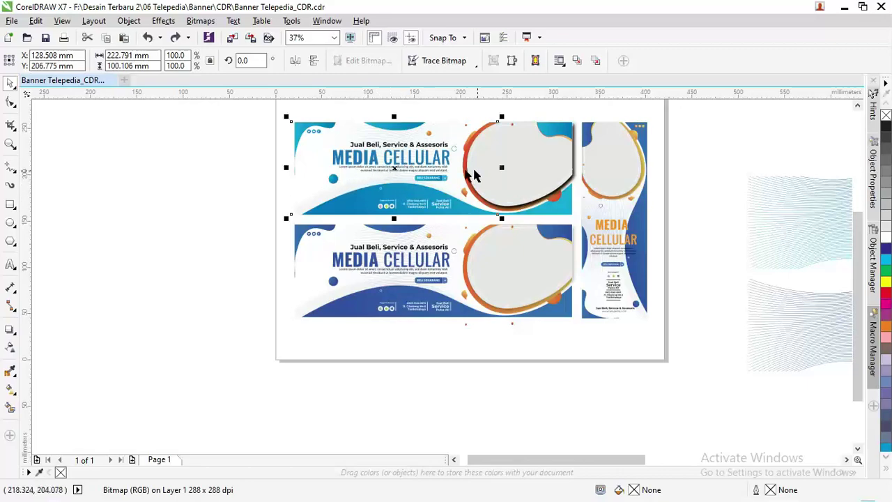
{"action": "scroll", "coordinate": [384, 159], "scroll_direction": "up", "scroll_amount": 1}
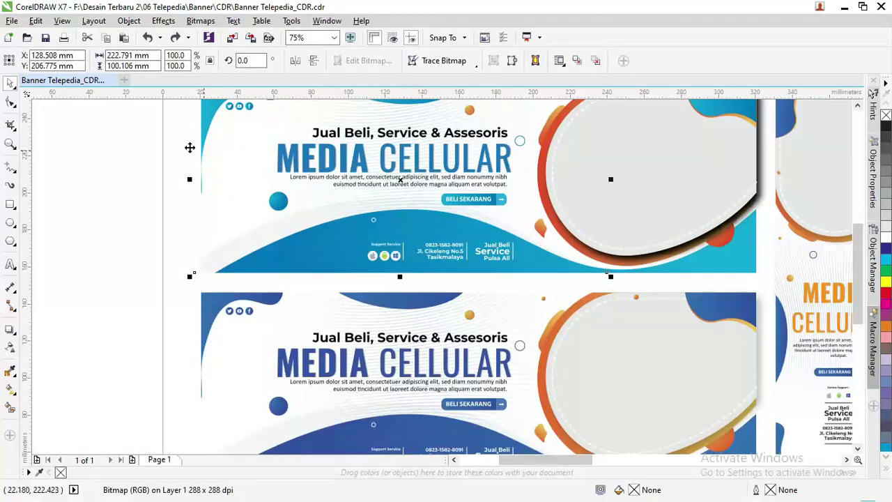
{"action": "left_click", "coordinate": [128, 133]}
{"action": "left_click_drag", "start_coordinate": [857, 275], "coordinate": [862, 256]}
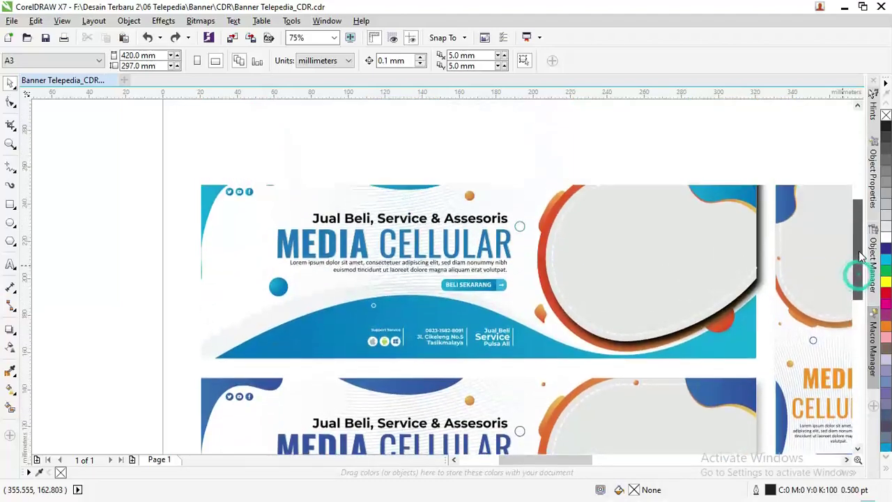
{"action": "left_click", "coordinate": [500, 242]}
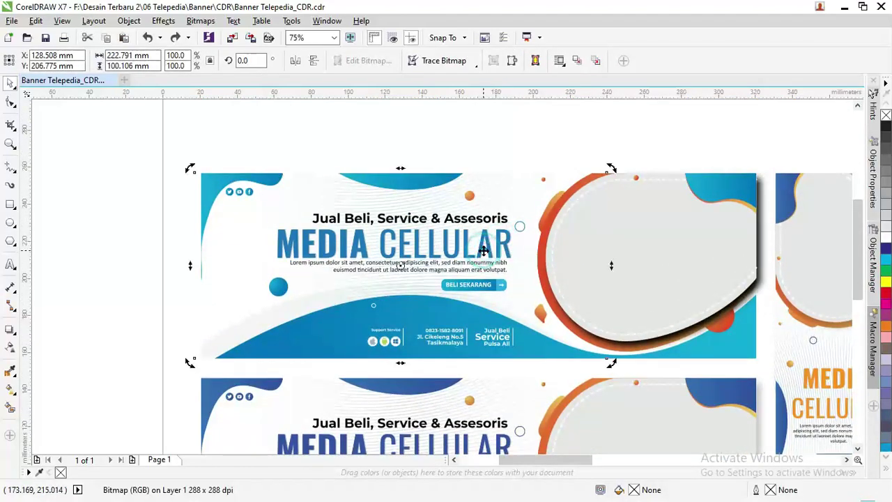
{"action": "left_click", "coordinate": [484, 250]}
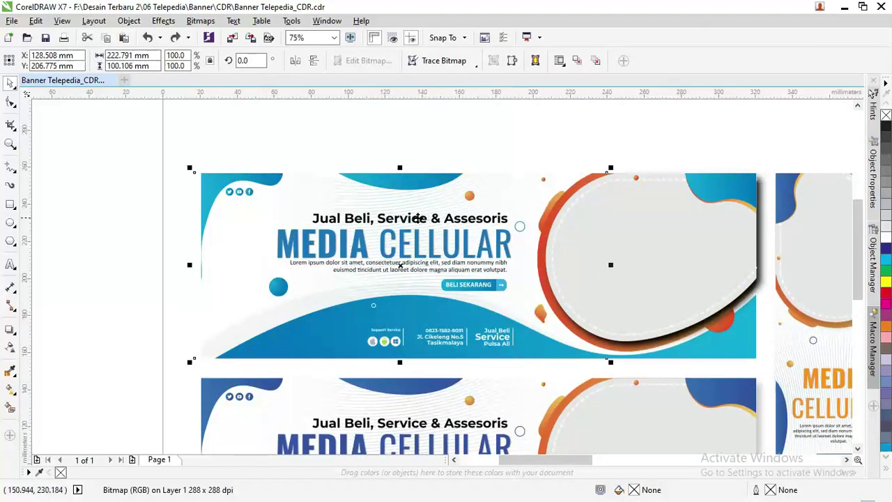
{"action": "scroll", "coordinate": [416, 223], "scroll_direction": "down", "scroll_amount": 2}
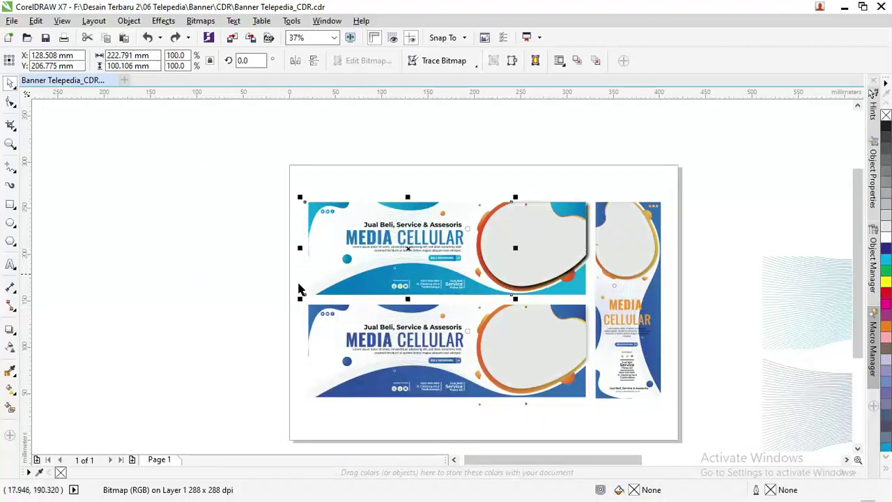
Try moving the objects of the lower blue banner off the page, and undo the move
{"action": "left_click", "coordinate": [269, 314]}
{"action": "mouse_move", "coordinate": [278, 303]}
{"action": "left_mouse_down"}
{"action": "mouse_move", "coordinate": [589, 404]}
{"action": "mouse_move", "coordinate": [593, 414]}
{"action": "left_mouse_up"}
{"action": "scroll", "coordinate": [547, 383], "scroll_direction": "down", "scroll_amount": 2}
{"action": "left_click_drag", "start_coordinate": [532, 365], "coordinate": [200, 225]}
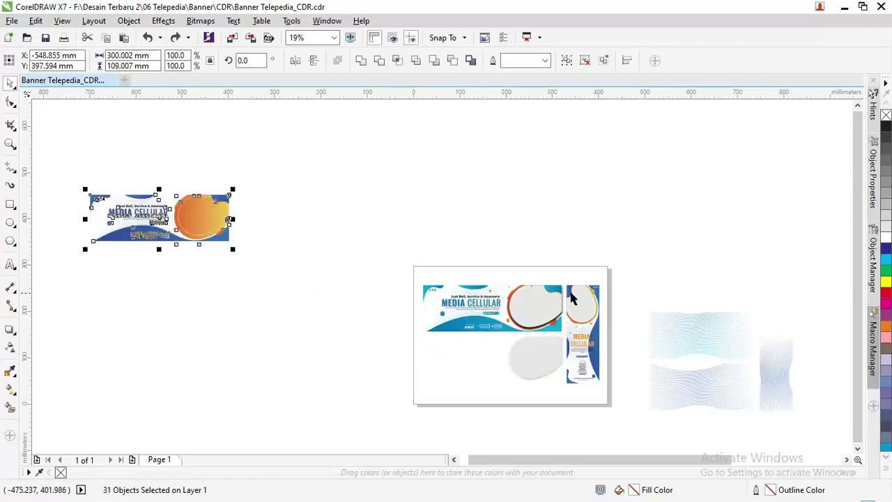
{"action": "key", "text": "ctrl+z"}
Move the complete lower blue banner, including its grey photo shape, and the vertical banner off the page to its upper left
{"action": "left_click_drag", "start_coordinate": [572, 416], "coordinate": [207, 174]}
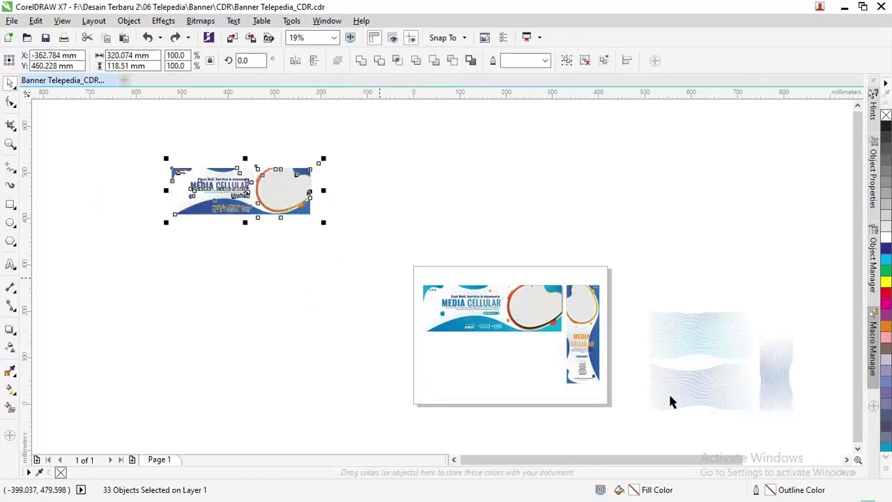
{"action": "left_click_drag", "start_coordinate": [617, 400], "coordinate": [564, 275]}
{"action": "left_click_drag", "start_coordinate": [591, 313], "coordinate": [364, 164]}
Group all objects of the remaining teal banner and centre the group on the page
{"action": "left_click_drag", "start_coordinate": [386, 249], "coordinate": [598, 372]}
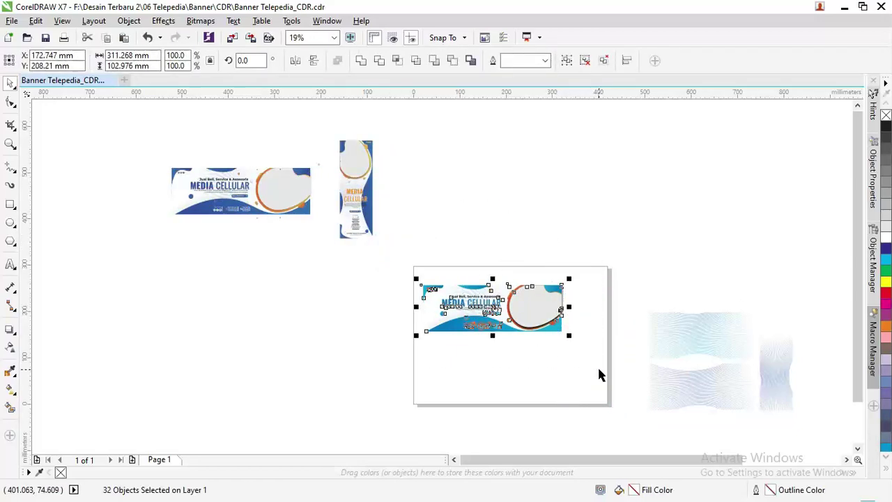
{"action": "key", "text": "ctrl+g"}
{"action": "key", "text": "shift+F2"}
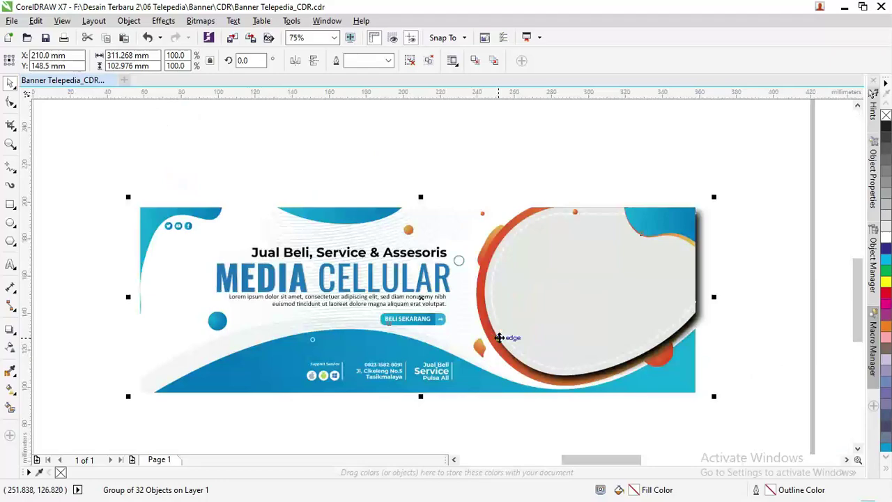
Ungroup the centred teal banner and deselect its objects
{"action": "right_click", "coordinate": [361, 261]}
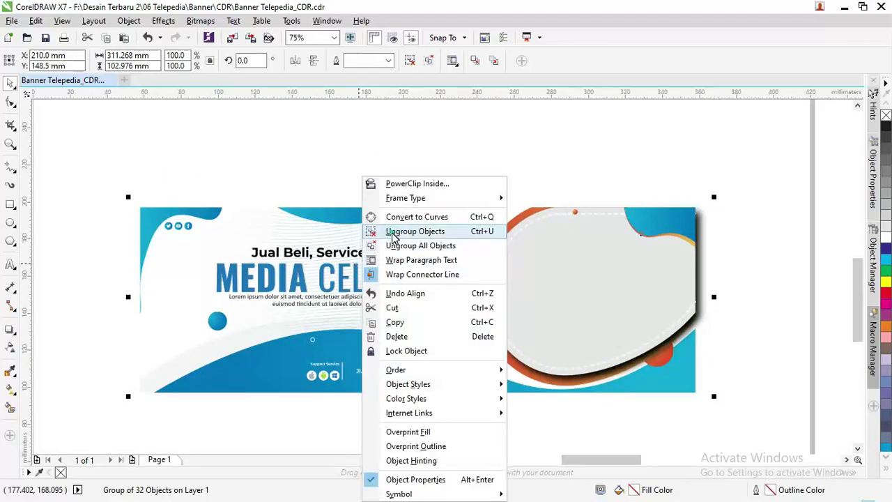
{"action": "left_click", "coordinate": [415, 231]}
{"action": "left_click", "coordinate": [378, 156]}
Compare the teal banner's line pattern bitmap and its outline with the vector line patterns beside the page
{"action": "left_click", "coordinate": [384, 232]}
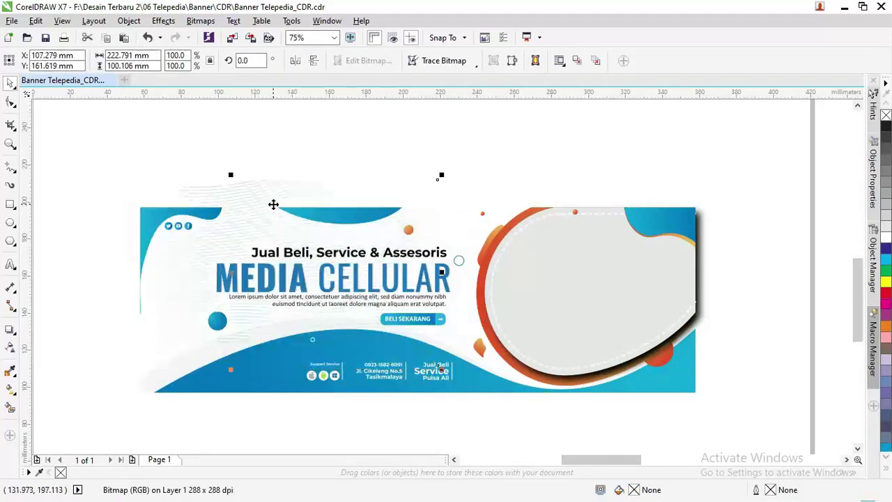
{"action": "left_click", "coordinate": [10, 102]}
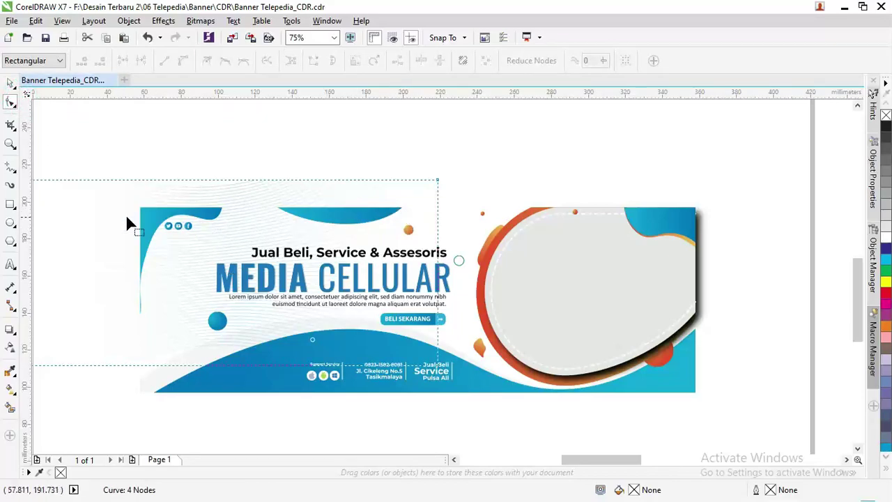
{"action": "left_click", "coordinate": [11, 84]}
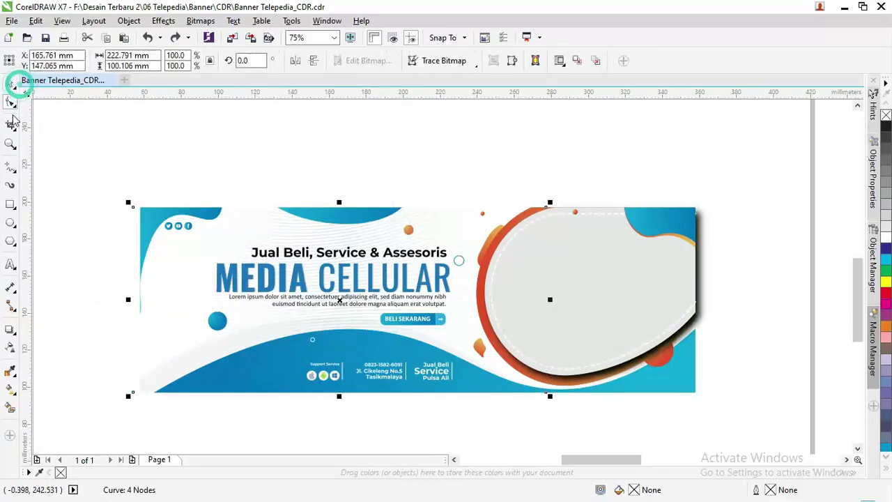
{"action": "scroll", "coordinate": [135, 215], "scroll_direction": "down", "scroll_amount": 4}
{"action": "scroll", "coordinate": [264, 230], "scroll_direction": "up", "scroll_amount": 3}
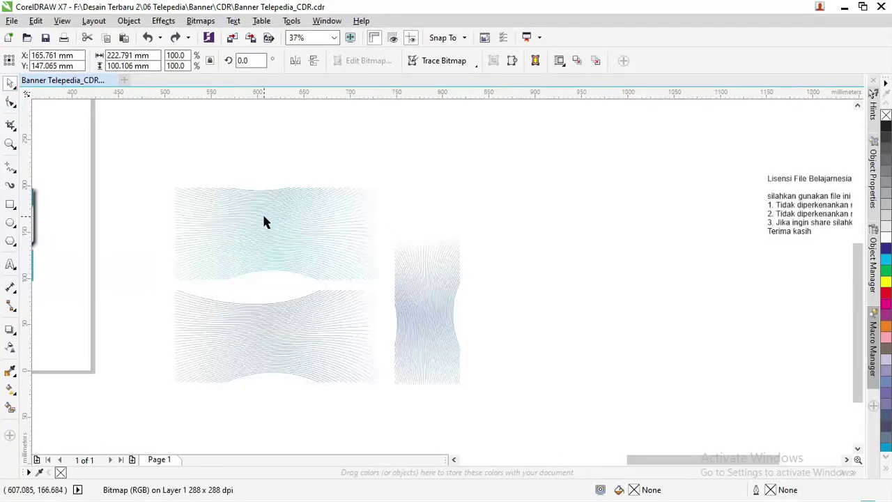
{"action": "left_click", "coordinate": [264, 222]}
{"action": "scroll", "coordinate": [163, 204], "scroll_direction": "up", "scroll_amount": 4}
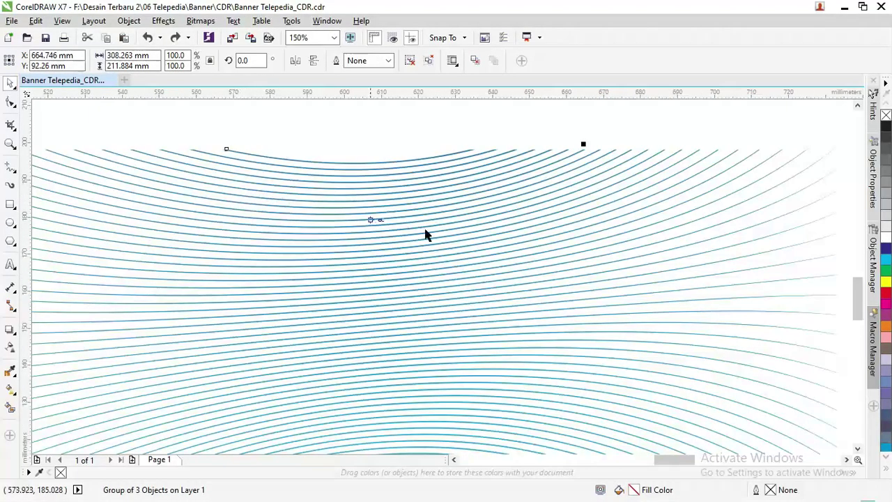
{"action": "scroll", "coordinate": [427, 235], "scroll_direction": "down", "scroll_amount": 10}
{"action": "scroll", "coordinate": [342, 261], "scroll_direction": "up", "scroll_amount": 6}
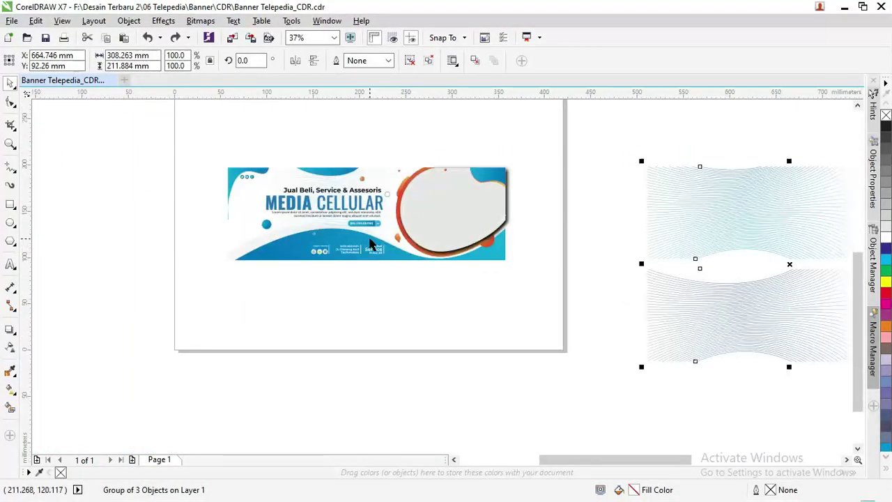
Bring the teal banner's line pattern bitmap forward one in the stacking order and check it behind the text
{"action": "left_click", "coordinate": [386, 140]}
{"action": "scroll", "coordinate": [330, 182], "scroll_direction": "up", "scroll_amount": 2}
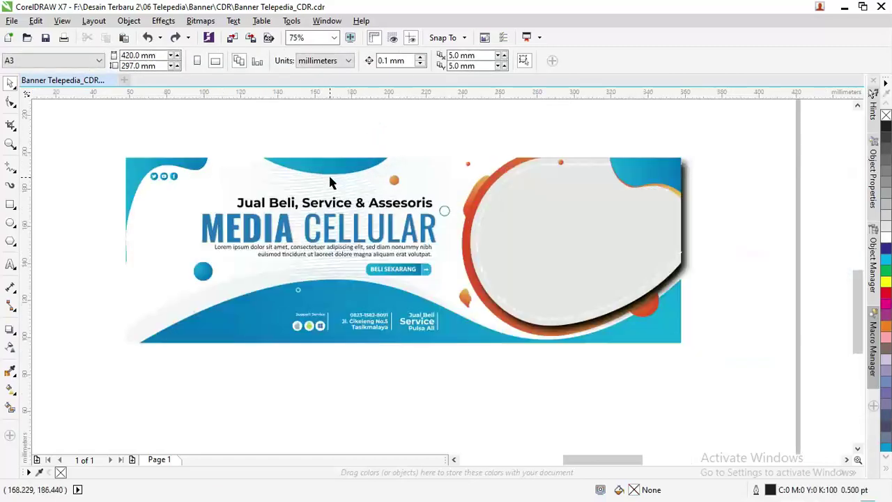
{"action": "left_click", "coordinate": [340, 195]}
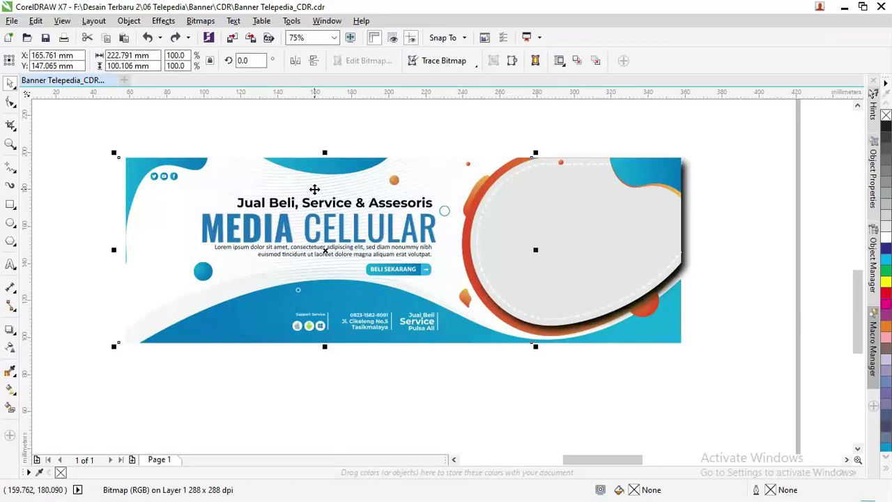
{"action": "double_click", "coordinate": [315, 189]}
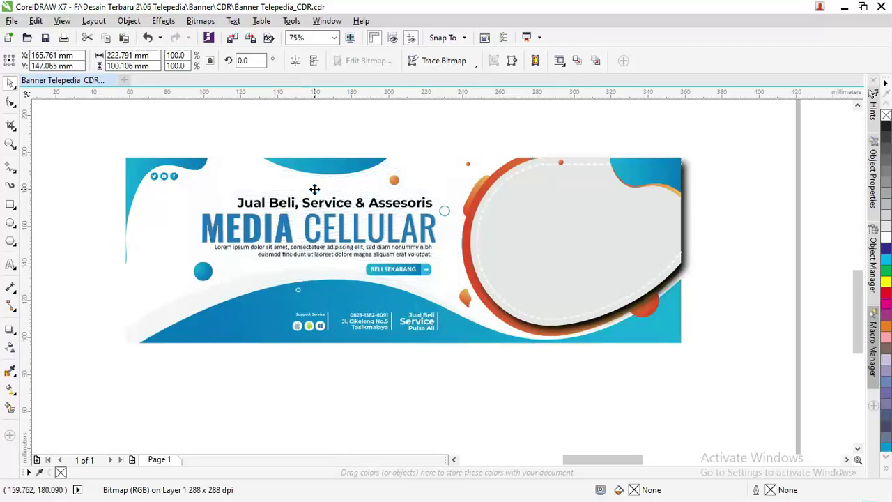
{"action": "scroll", "coordinate": [319, 278], "scroll_direction": "up", "scroll_amount": 3}
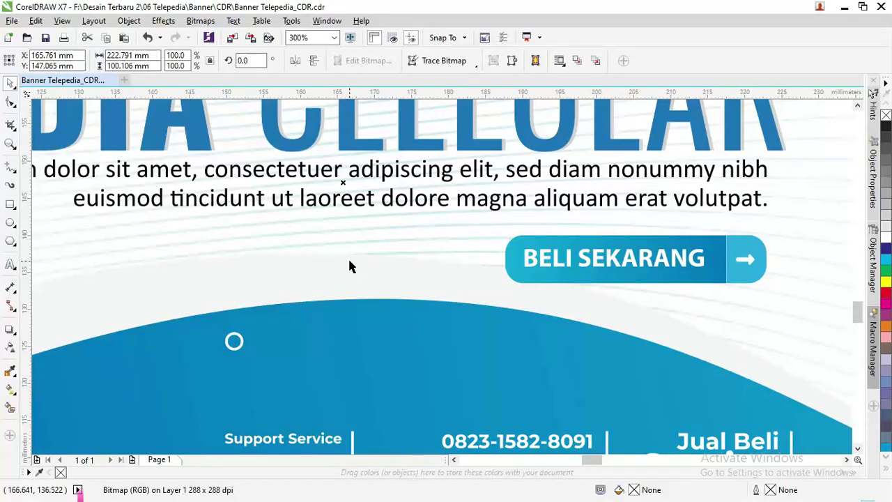
{"action": "scroll", "coordinate": [350, 262], "scroll_direction": "down", "scroll_amount": 3}
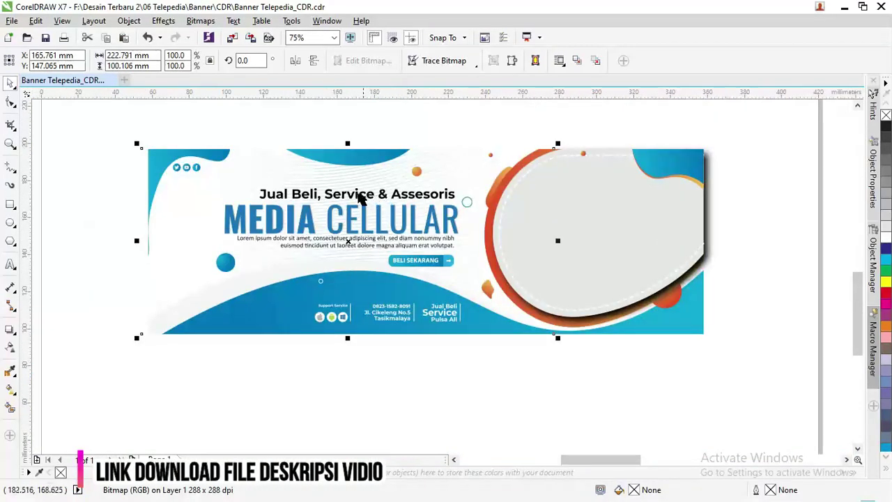
{"action": "scroll", "coordinate": [271, 161], "scroll_direction": "up", "scroll_amount": 3}
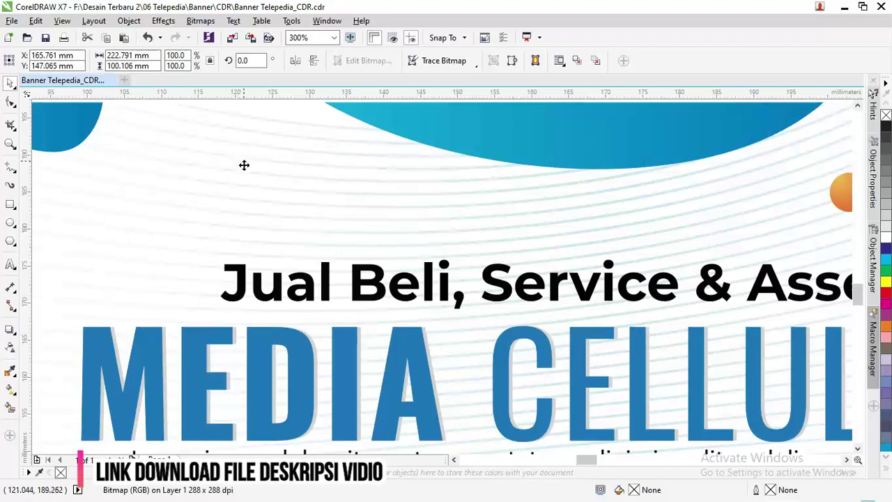
{"action": "scroll", "coordinate": [244, 165], "scroll_direction": "down", "scroll_amount": 3}
{"action": "left_click", "coordinate": [392, 420]}
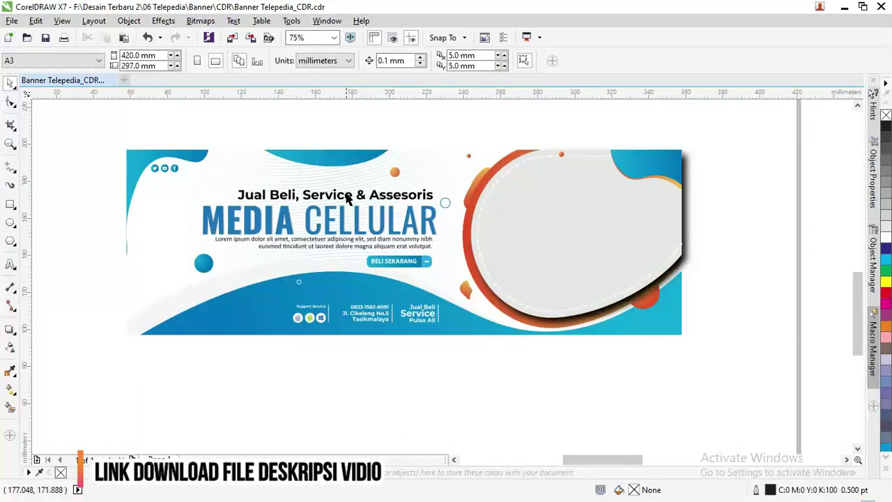
Ungroup all objects in the "Jual Beli, Service & Assesoris" tagline and delete its letters
{"action": "left_click", "coordinate": [347, 199]}
{"action": "right_click", "coordinate": [343, 200]}
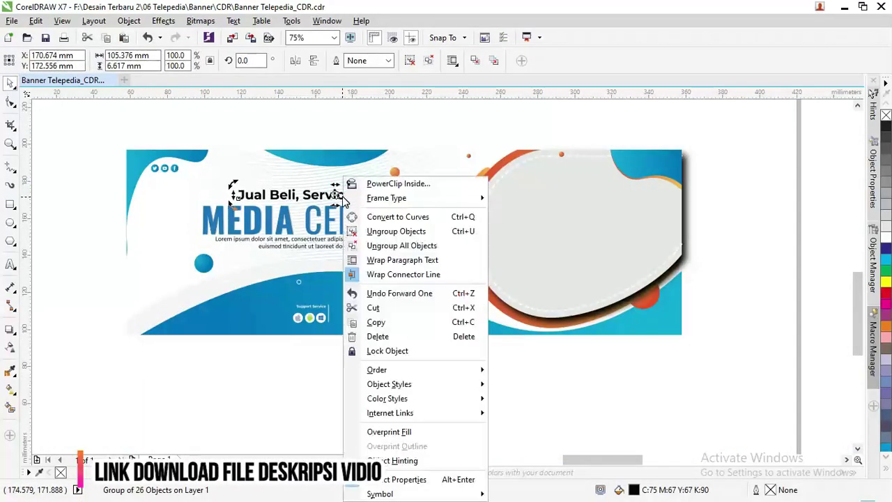
{"action": "left_click", "coordinate": [355, 246]}
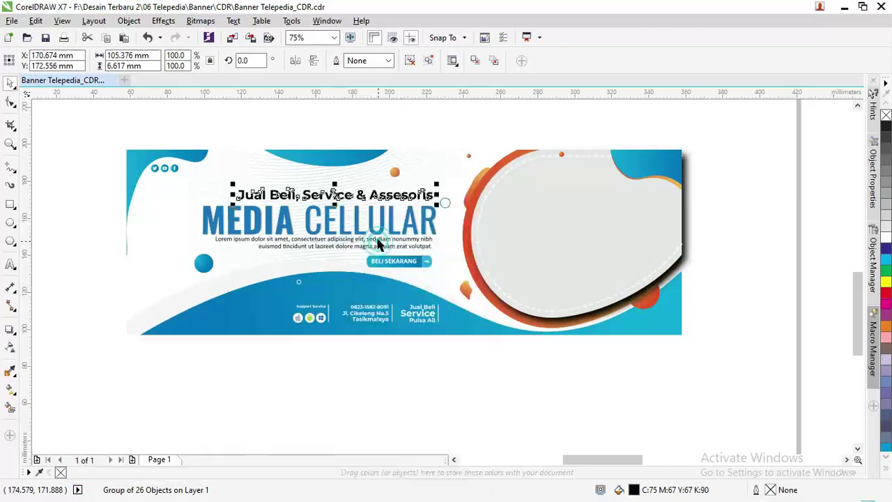
{"action": "scroll", "coordinate": [337, 188], "scroll_direction": "up", "scroll_amount": 1}
{"action": "scroll", "coordinate": [337, 188], "scroll_direction": "up", "scroll_amount": 1}
{"action": "scroll", "coordinate": [353, 219], "scroll_direction": "up", "scroll_amount": 1}
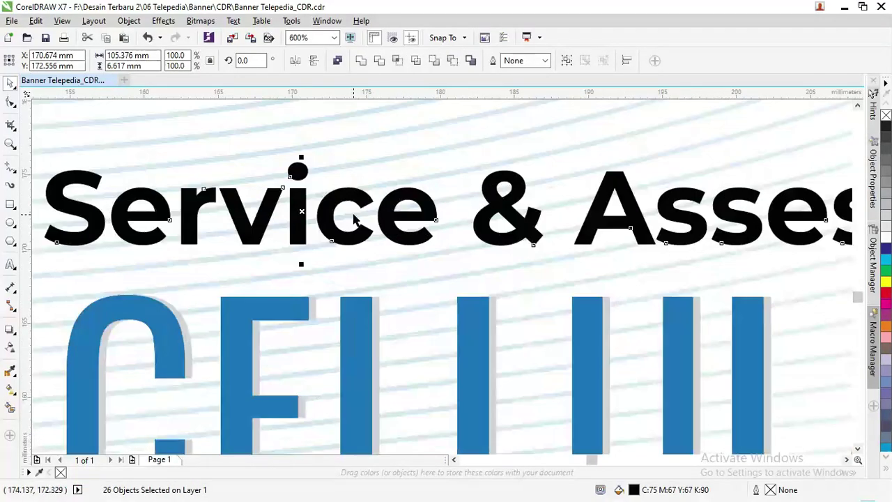
{"action": "scroll", "coordinate": [333, 197], "scroll_direction": "down", "scroll_amount": 3}
{"action": "scroll", "coordinate": [332, 197], "scroll_direction": "down", "scroll_amount": 1}
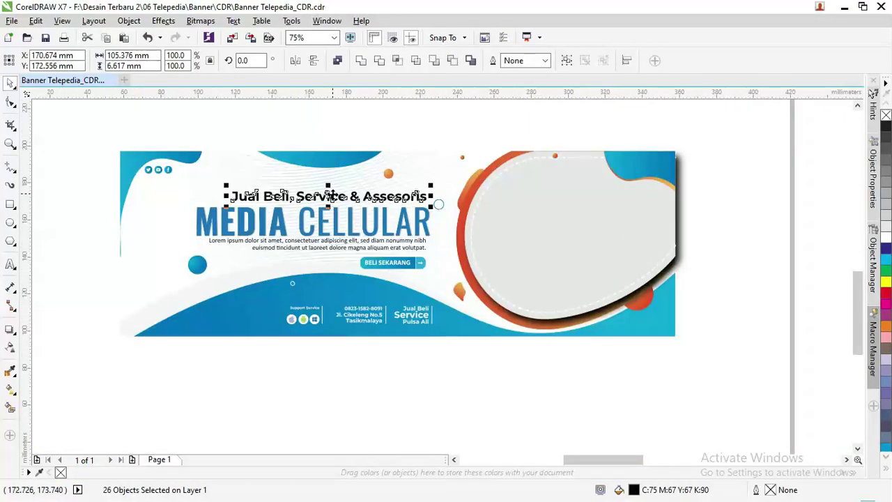
{"action": "scroll", "coordinate": [333, 197], "scroll_direction": "up", "scroll_amount": 1}
{"action": "key", "text": "Delete"}
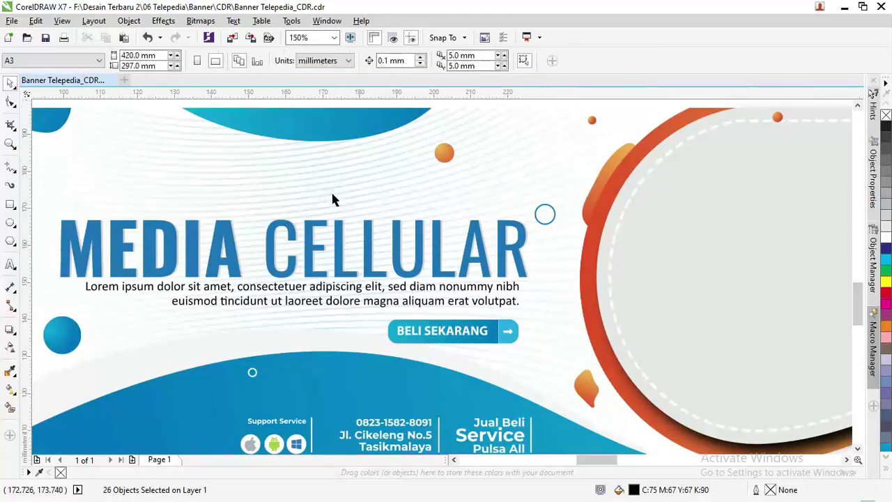
Add the artistic text "ASDASD" in Arial 24 pt above the MEDIA CELLULAR title
{"action": "left_click", "coordinate": [11, 265]}
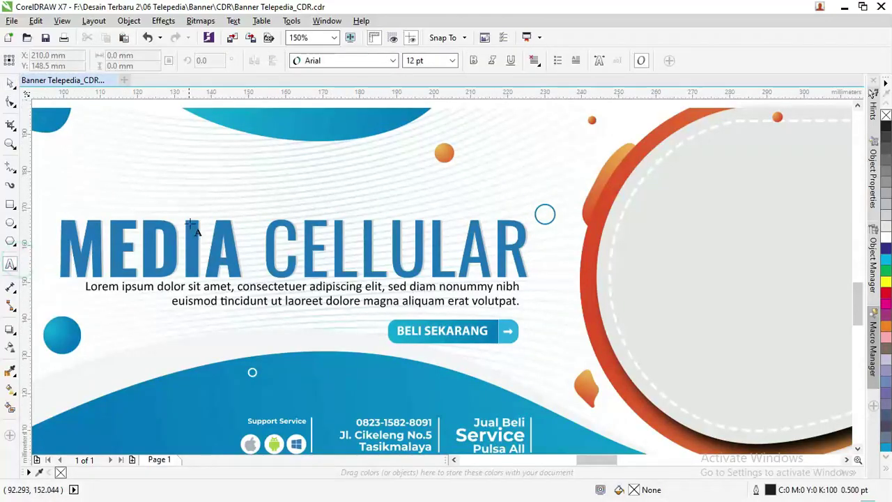
{"action": "left_click", "coordinate": [207, 207]}
{"action": "type", "text": "ASDASD"}
{"action": "key", "text": "ctrl+a"}
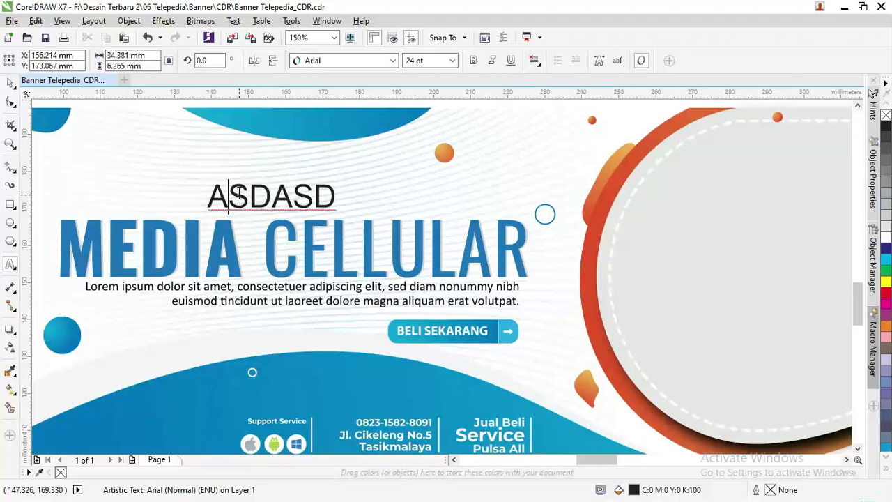
{"action": "left_click", "coordinate": [10, 84]}
Check which ungrouping options are available for the grouped MEDIA CELLULAR title
{"action": "left_click", "coordinate": [159, 234]}
{"action": "left_click_drag", "start_coordinate": [161, 238], "coordinate": [148, 224]}
{"action": "right_click", "coordinate": [159, 233]}
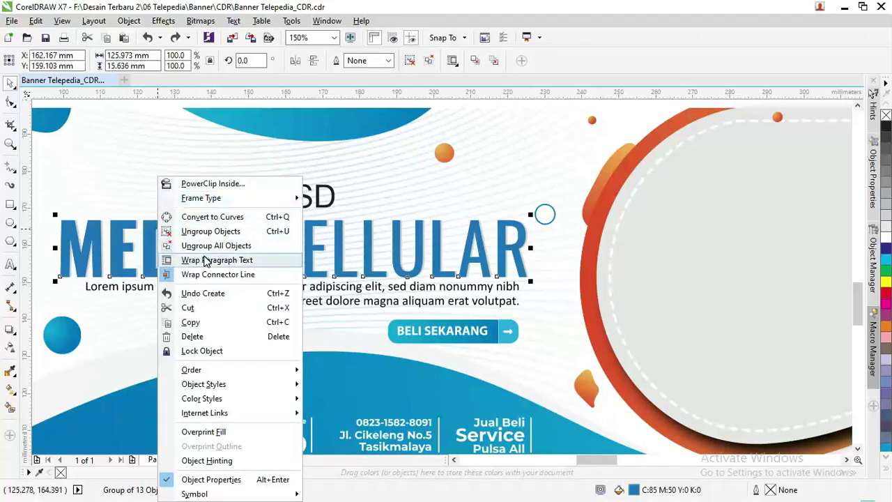
{"action": "left_click", "coordinate": [397, 240]}
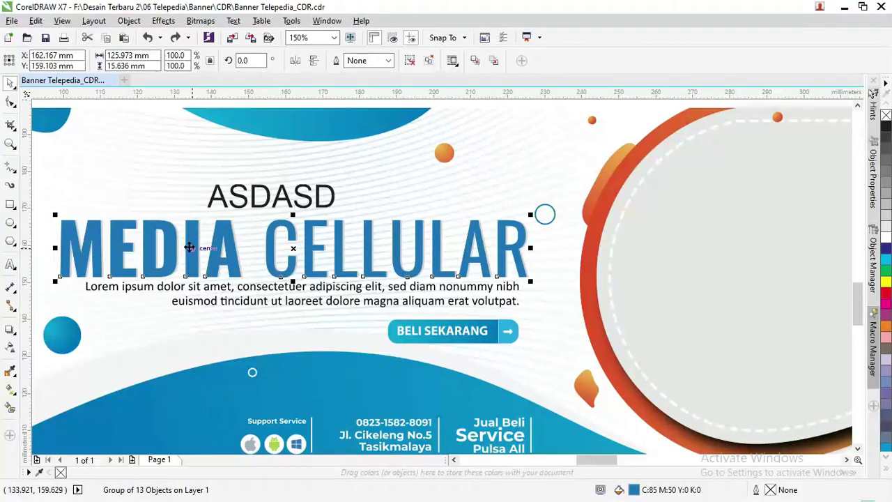
Move the dashed white outline group off the grey photo frame, straight across onto the banner's text area
{"action": "scroll", "coordinate": [194, 246], "scroll_direction": "down", "scroll_amount": 2}
{"action": "left_click", "coordinate": [523, 246]}
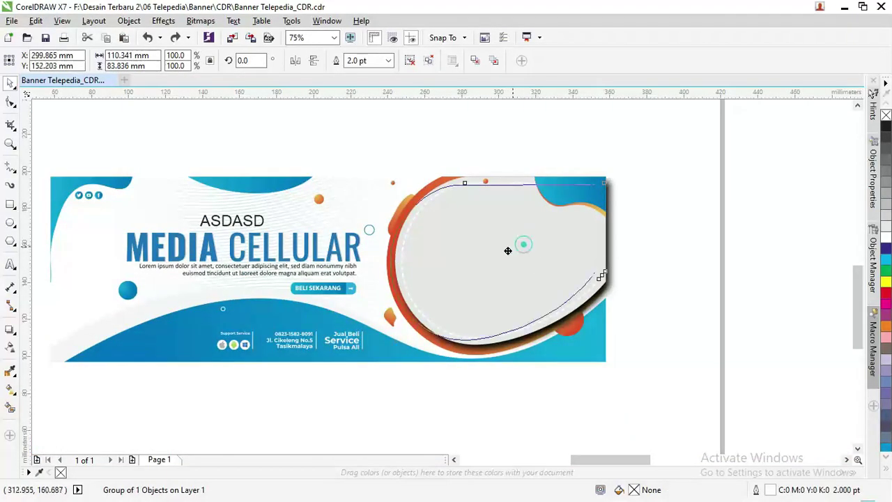
{"action": "left_click_drag", "start_coordinate": [505, 253], "coordinate": [524, 245]}
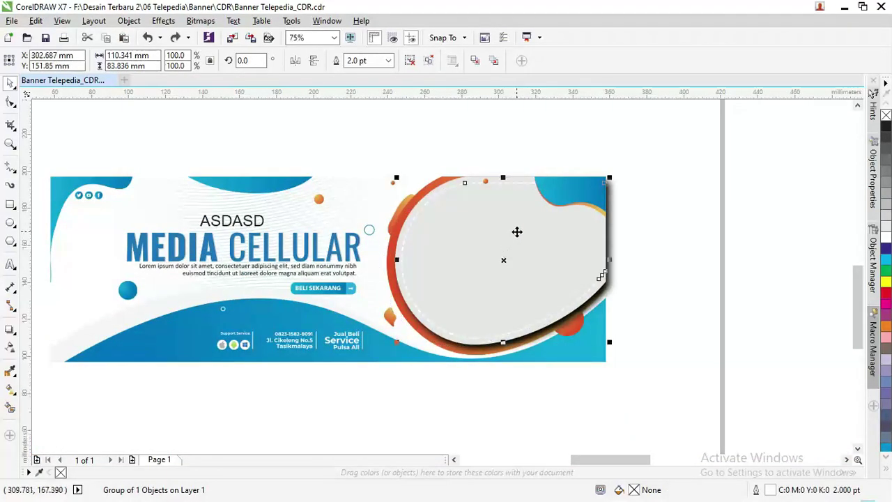
{"action": "left_click_drag", "start_coordinate": [527, 238], "coordinate": [705, 235]}
{"action": "key", "text": "ctrl+z"}
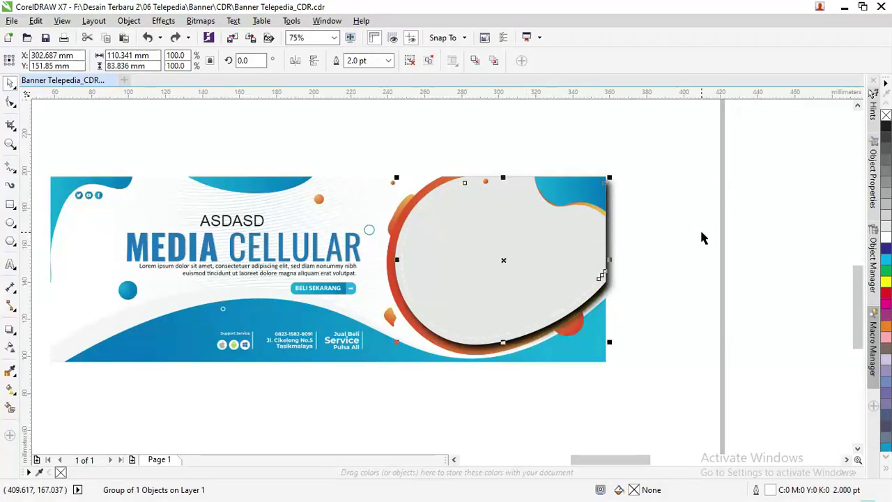
{"action": "left_click_drag", "start_coordinate": [517, 183], "coordinate": [274, 184]}
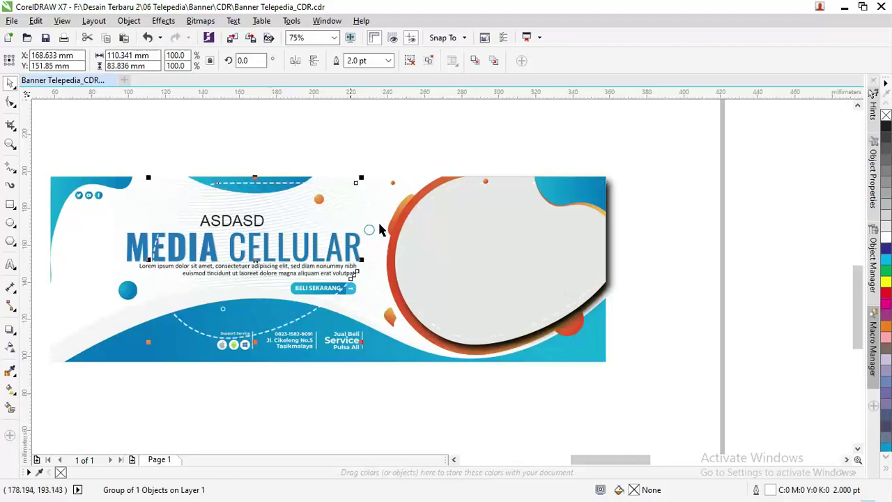
Try to drop the Unsplash phone photo from File Explorer's Banner folder directly onto the grey photo frame, and undo the pattern fill
{"action": "left_click", "coordinate": [522, 251]}
{"action": "left_click_drag", "start_coordinate": [522, 251], "coordinate": [551, 267]}
{"action": "key", "text": "Escape"}
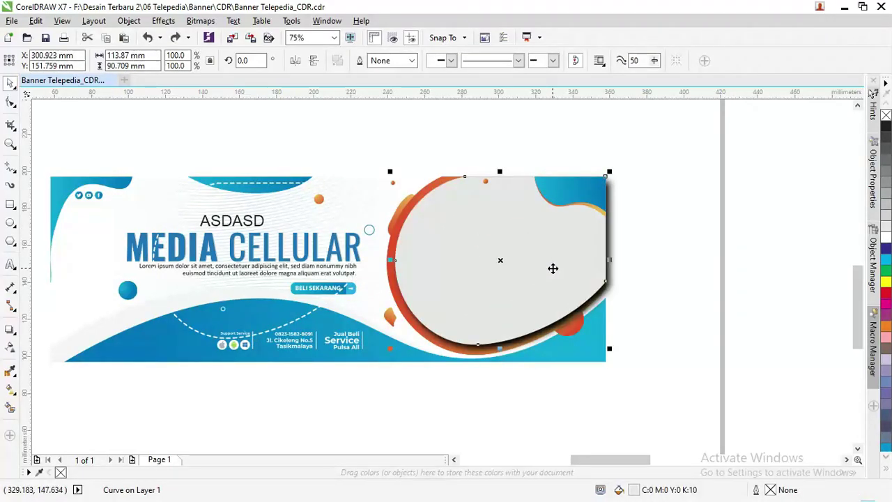
{"action": "key", "text": "alt+Tab"}
{"action": "key", "text": "alt+Up"}
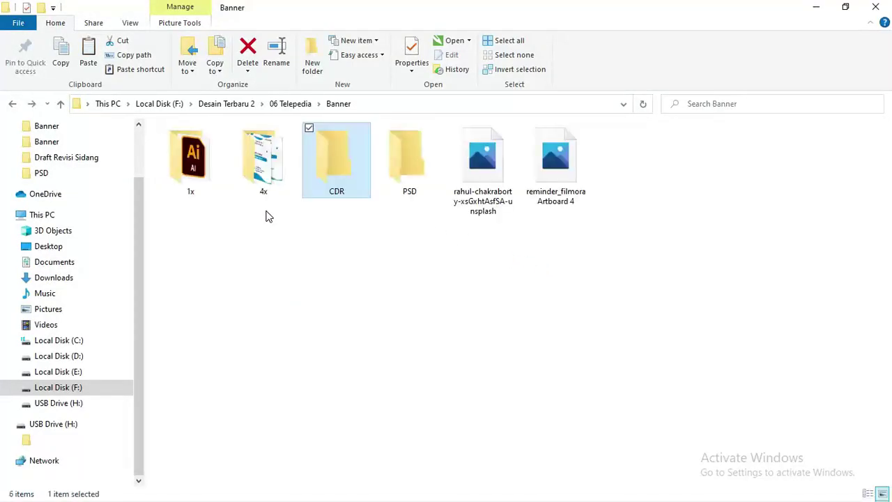
{"action": "left_click", "coordinate": [497, 176]}
{"action": "left_click_drag", "start_coordinate": [496, 183], "coordinate": [503, 242]}
{"action": "key", "text": "alt+Tab"}
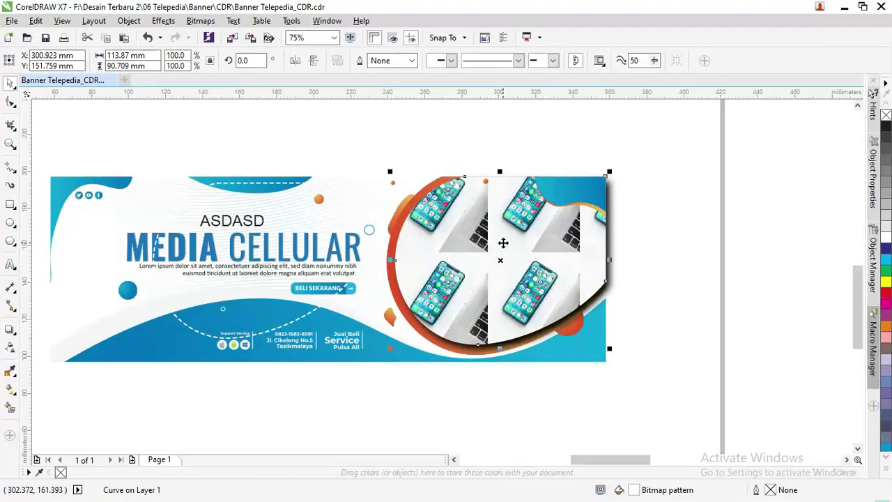
{"action": "key", "text": "ctrl+z"}
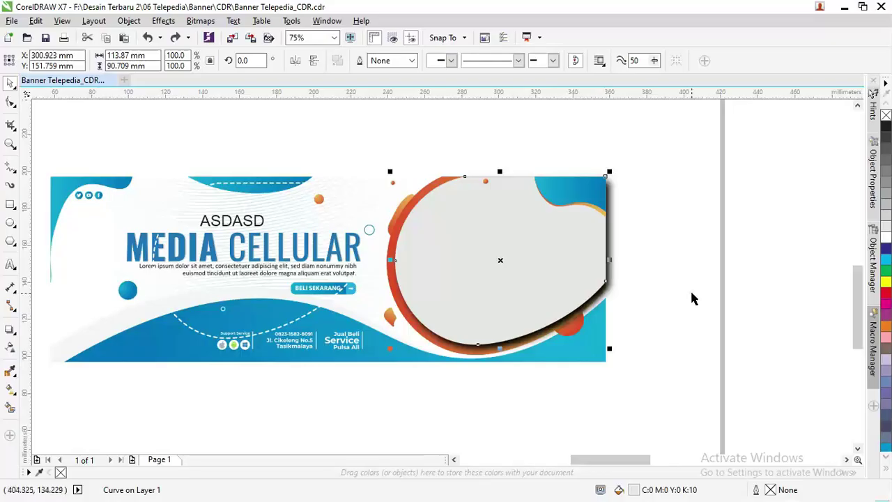
Bring the Unsplash phone photo from the Banner folder into the drawing beside the banner and scale it to about 174 mm square
{"action": "key", "text": "alt+Tab"}
{"action": "left_click_drag", "start_coordinate": [481, 179], "coordinate": [493, 243]}
{"action": "key", "text": "alt+Tab"}
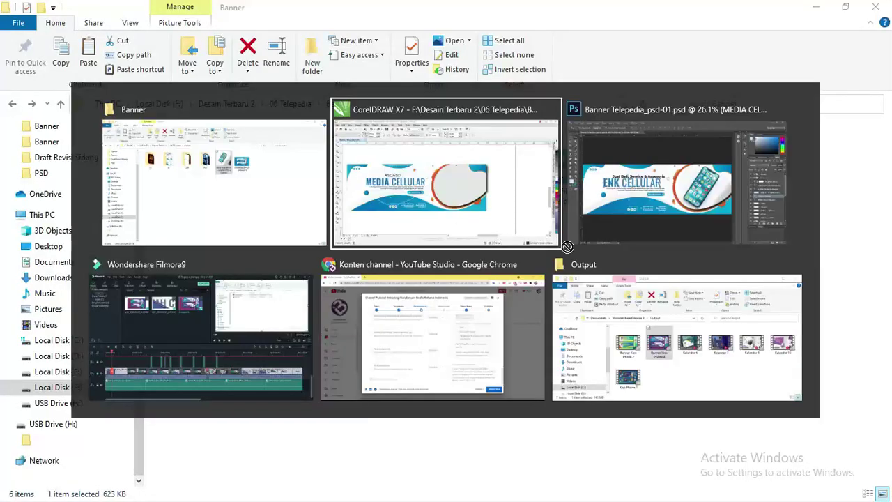
{"action": "left_click_drag", "start_coordinate": [568, 247], "coordinate": [736, 249]}
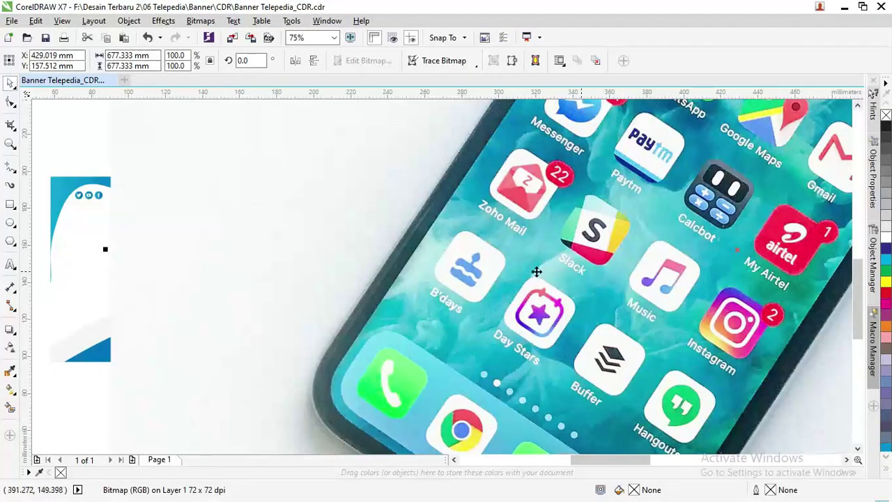
{"action": "key", "text": "F4"}
{"action": "left_click_drag", "start_coordinate": [733, 106], "coordinate": [548, 295]}
{"action": "left_click_drag", "start_coordinate": [514, 349], "coordinate": [606, 259]}
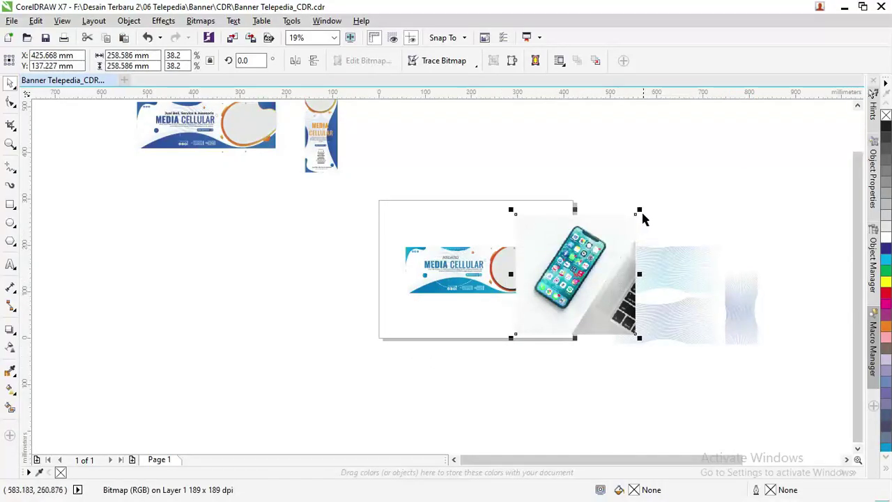
{"action": "left_click_drag", "start_coordinate": [639, 210], "coordinate": [692, 204]}
PowerClip the phone photo inside the banner's grey frame and fill the frame proportionally
{"action": "scroll", "coordinate": [564, 295], "scroll_direction": "up", "scroll_amount": 2}
{"action": "right_click", "coordinate": [627, 204]}
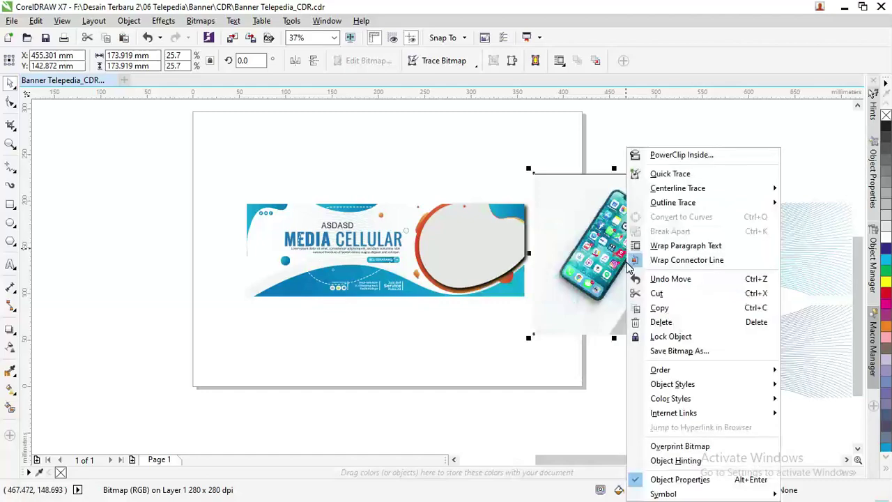
{"action": "left_click", "coordinate": [697, 155]}
{"action": "left_click", "coordinate": [464, 236]}
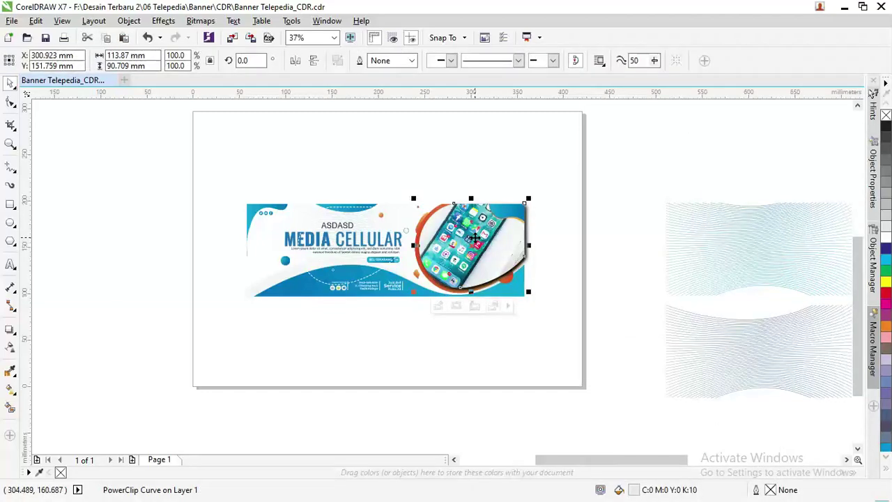
{"action": "right_click", "coordinate": [474, 238]}
{"action": "left_click", "coordinate": [548, 174]}
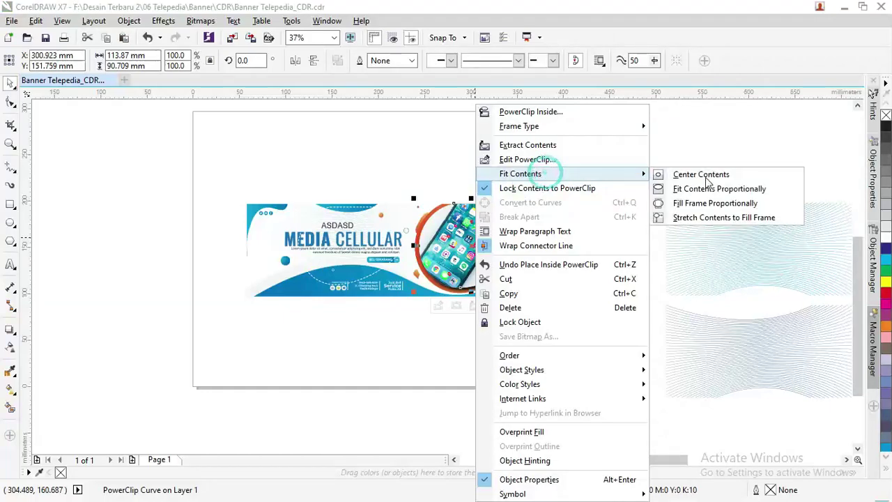
{"action": "left_click", "coordinate": [710, 209]}
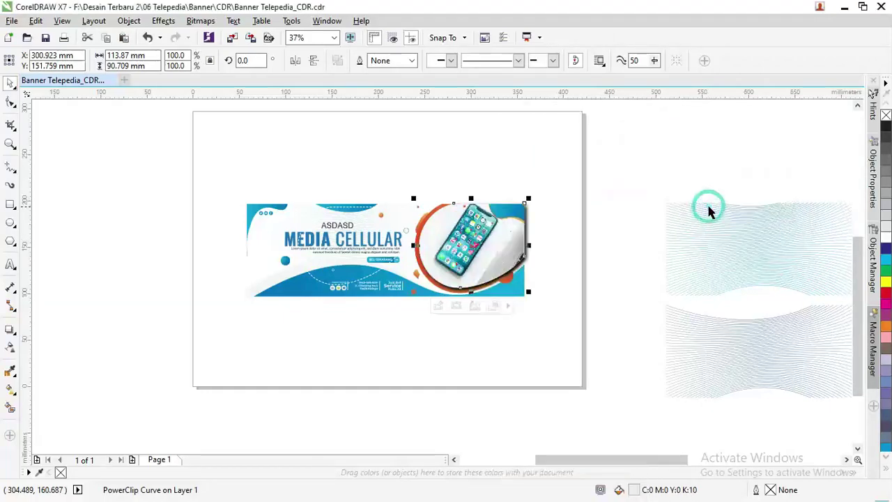
Edit the PowerClip contents to shift the phone photo down to about Y 143.6 mm, and finish editing
{"action": "scroll", "coordinate": [529, 191], "scroll_direction": "up", "scroll_amount": 2}
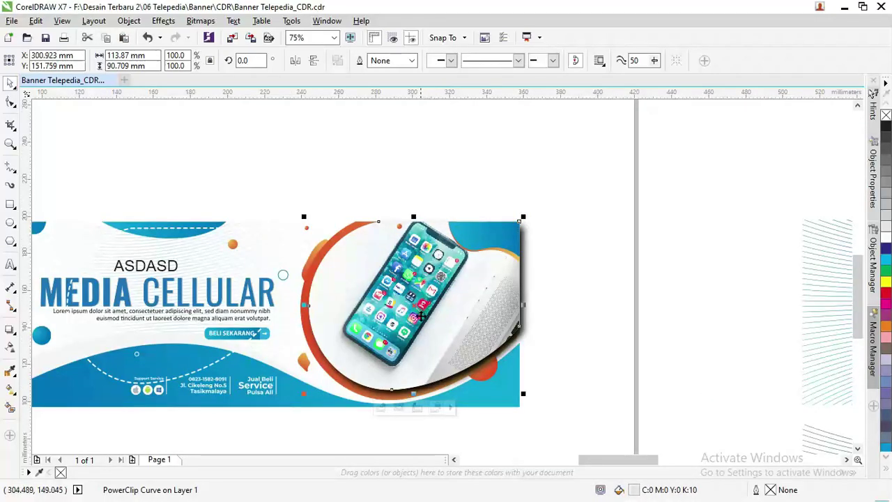
{"action": "right_click", "coordinate": [429, 324]}
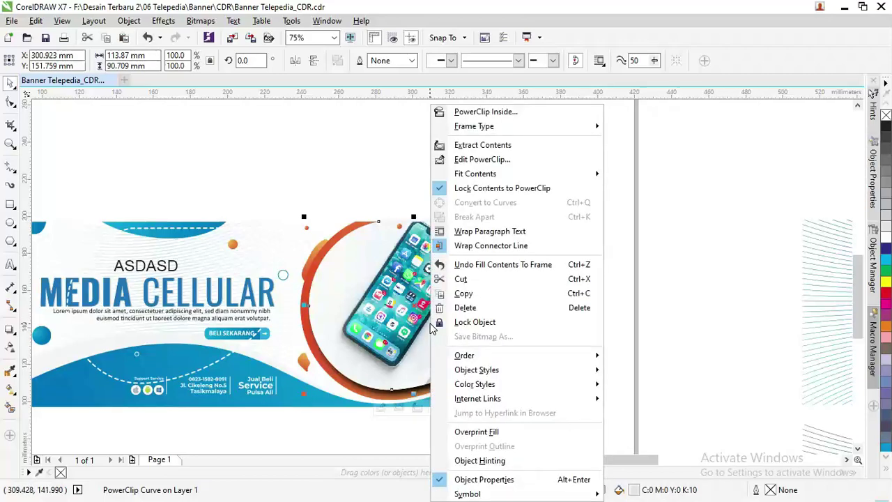
{"action": "left_click", "coordinate": [488, 160]}
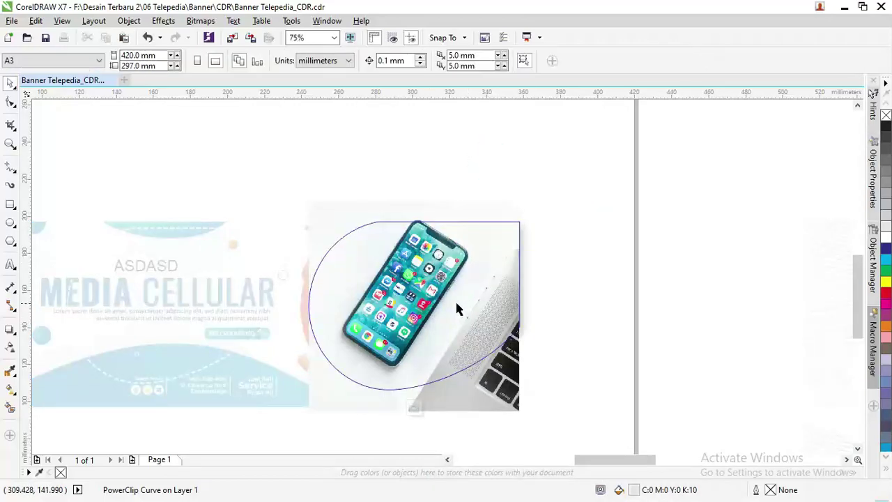
{"action": "left_click", "coordinate": [455, 312]}
{"action": "left_click_drag", "start_coordinate": [455, 318], "coordinate": [456, 317]}
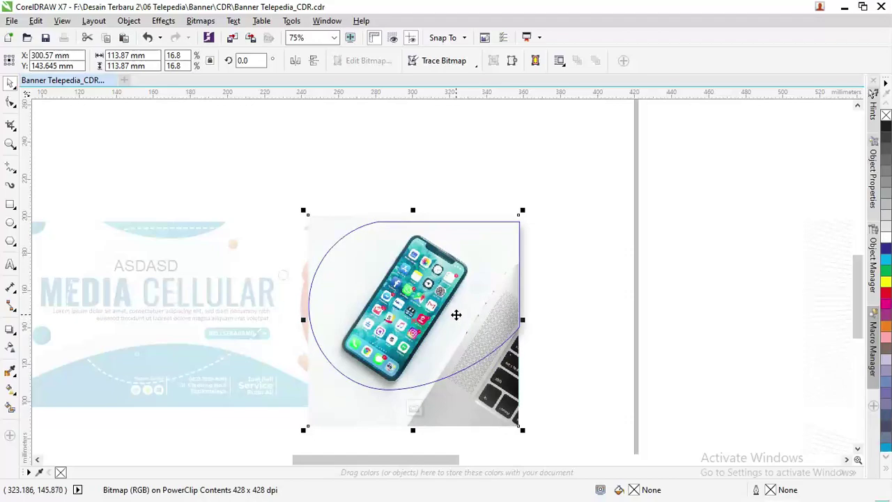
{"action": "right_click", "coordinate": [456, 315]}
{"action": "left_click", "coordinate": [550, 202]}
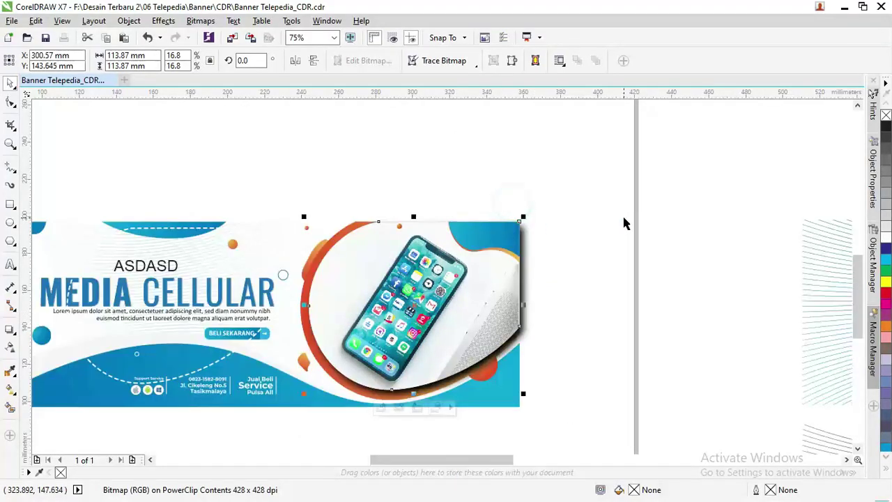
{"action": "left_click", "coordinate": [625, 223]}
Move the dashed white outline group back over the phone photo frame and deselect it
{"action": "left_click", "coordinate": [258, 331]}
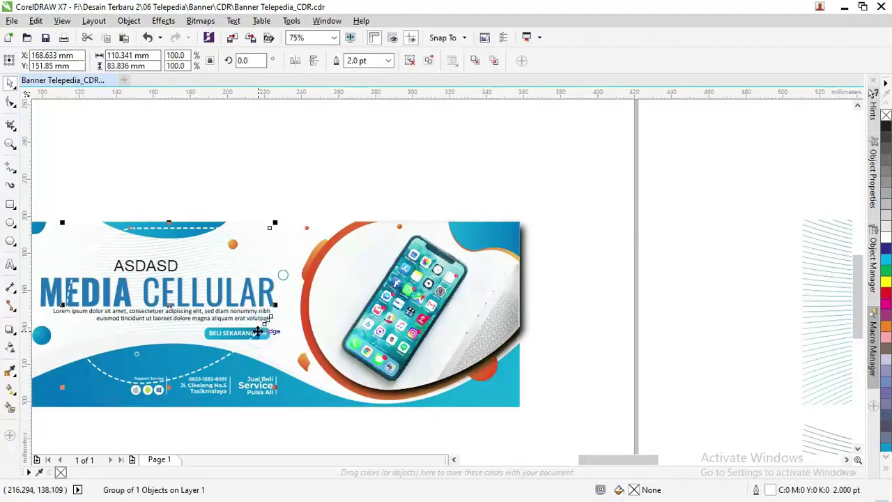
{"action": "left_click_drag", "start_coordinate": [258, 332], "coordinate": [505, 325]}
{"action": "left_click", "coordinate": [578, 299]}
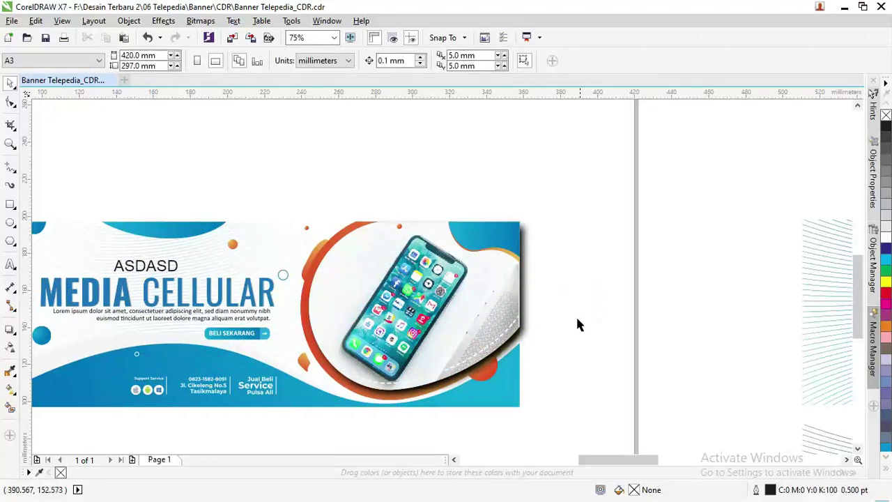
{"action": "scroll", "coordinate": [577, 324], "scroll_direction": "down", "scroll_amount": 2}
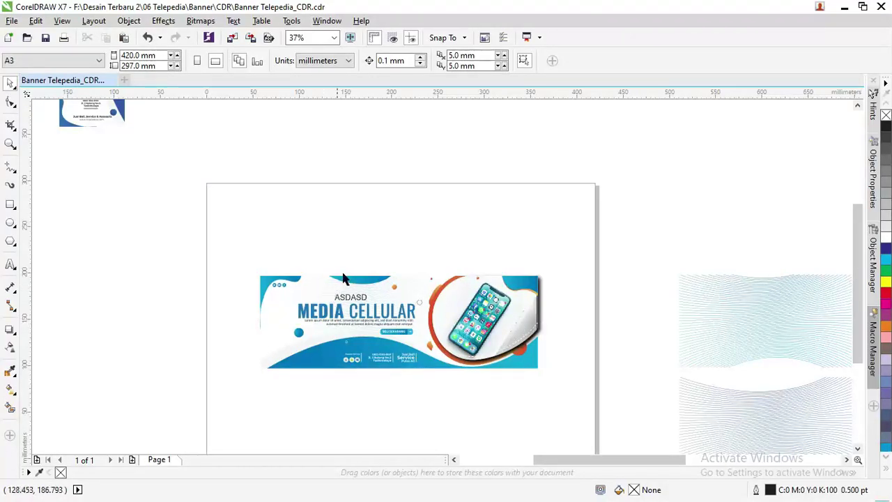
{"action": "scroll", "coordinate": [350, 266], "scroll_direction": "down", "scroll_amount": 1}
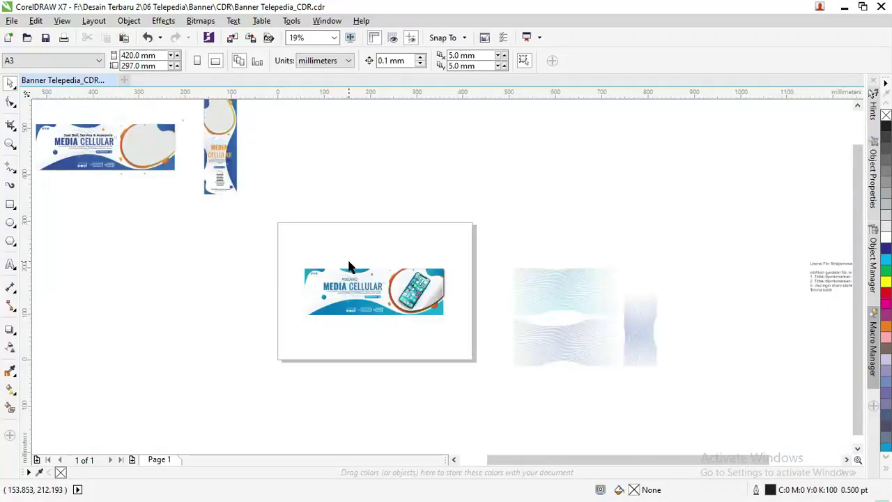